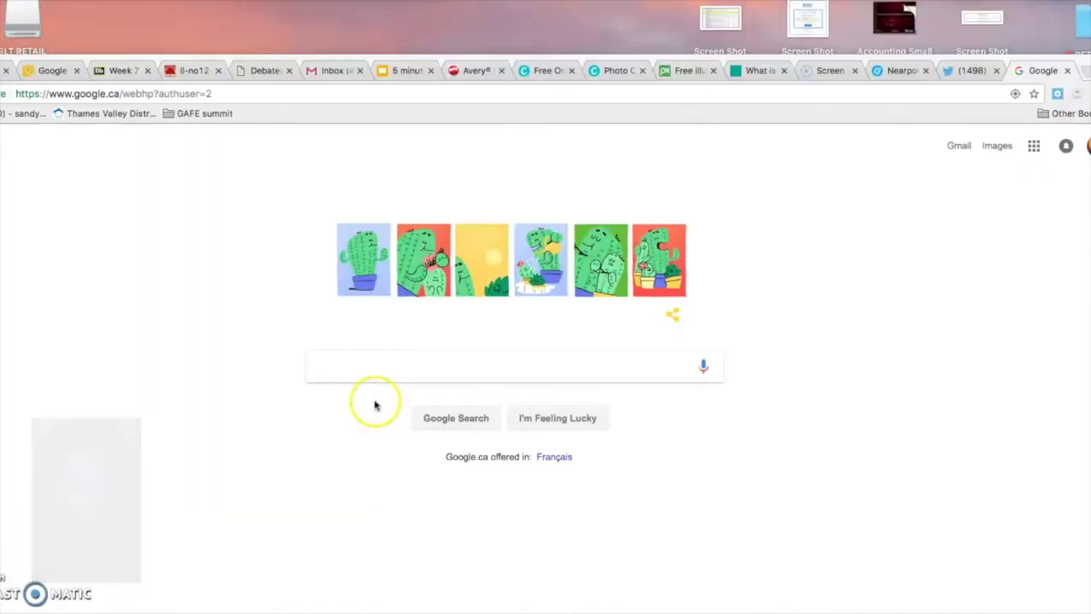
Search Google for 'google keep', open the result, and launch Keep from the Google apps grid.
click(336, 375)
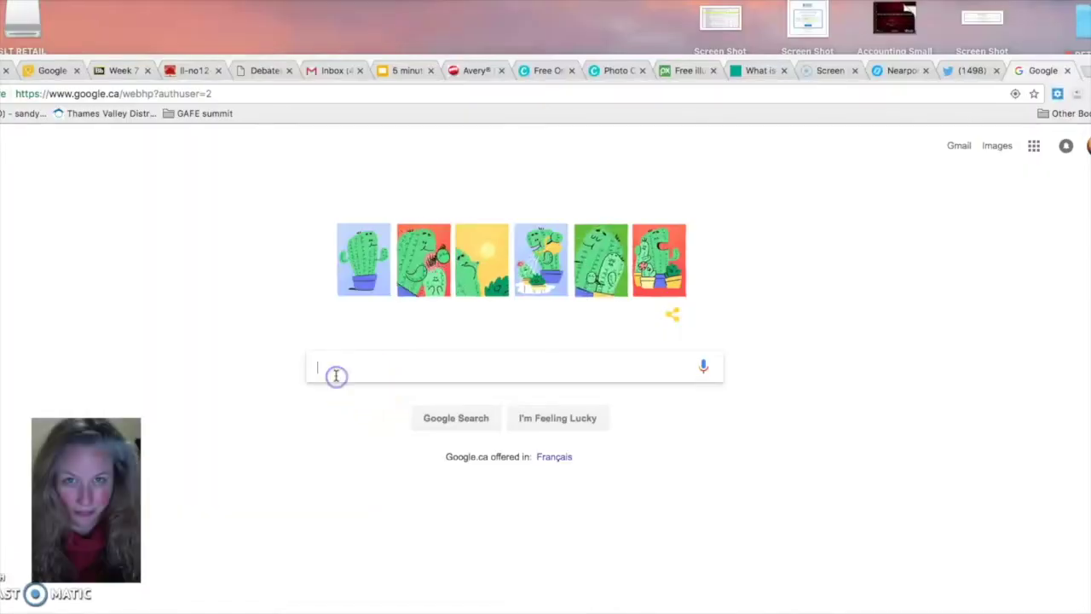
text(google keep)
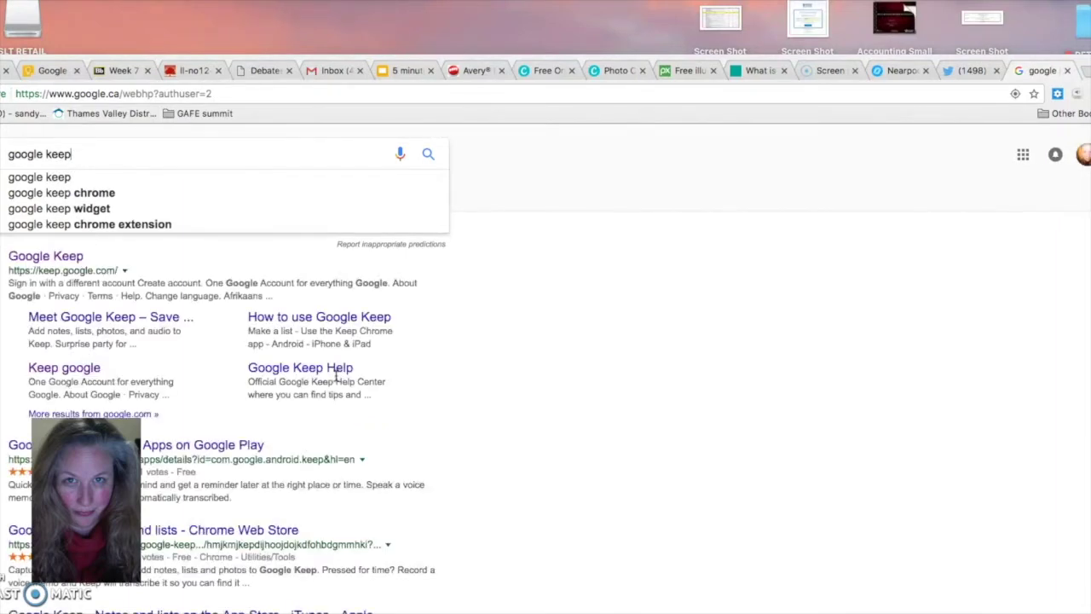
key(Return)
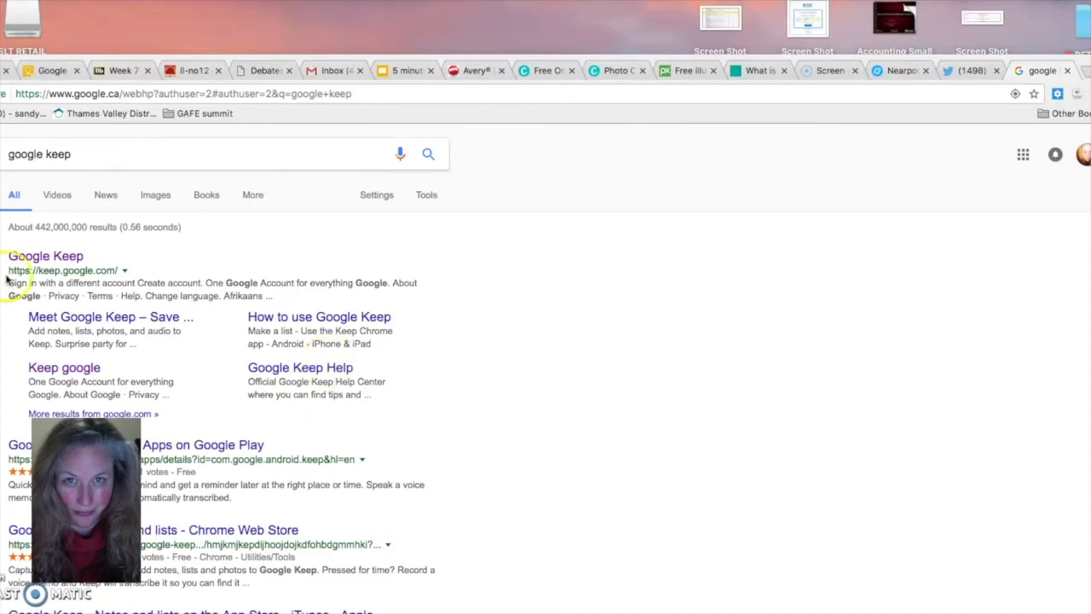
click(41, 262)
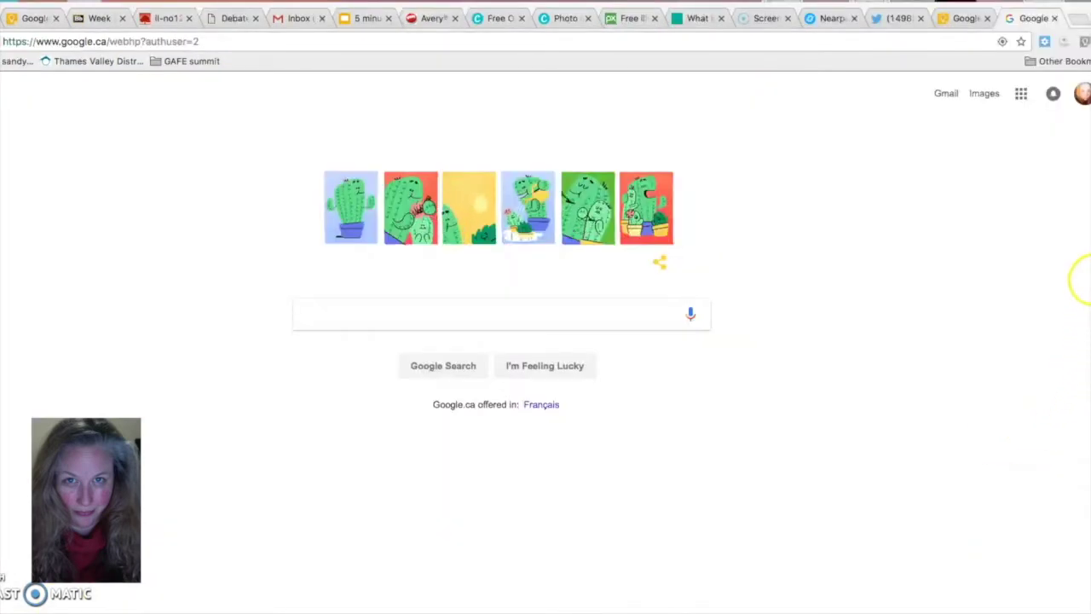
click(1020, 95)
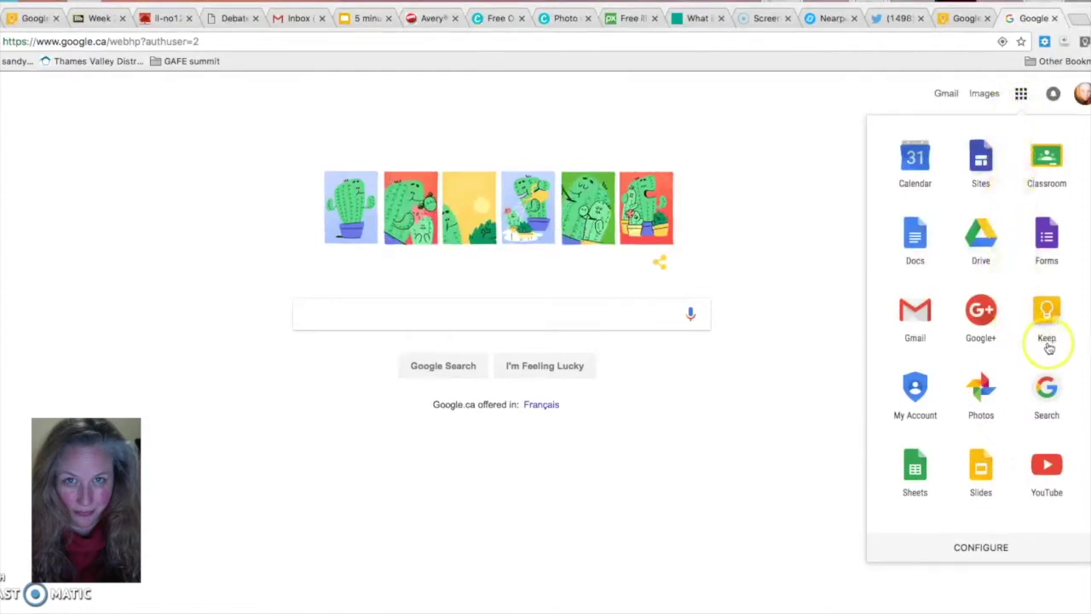
click(1062, 307)
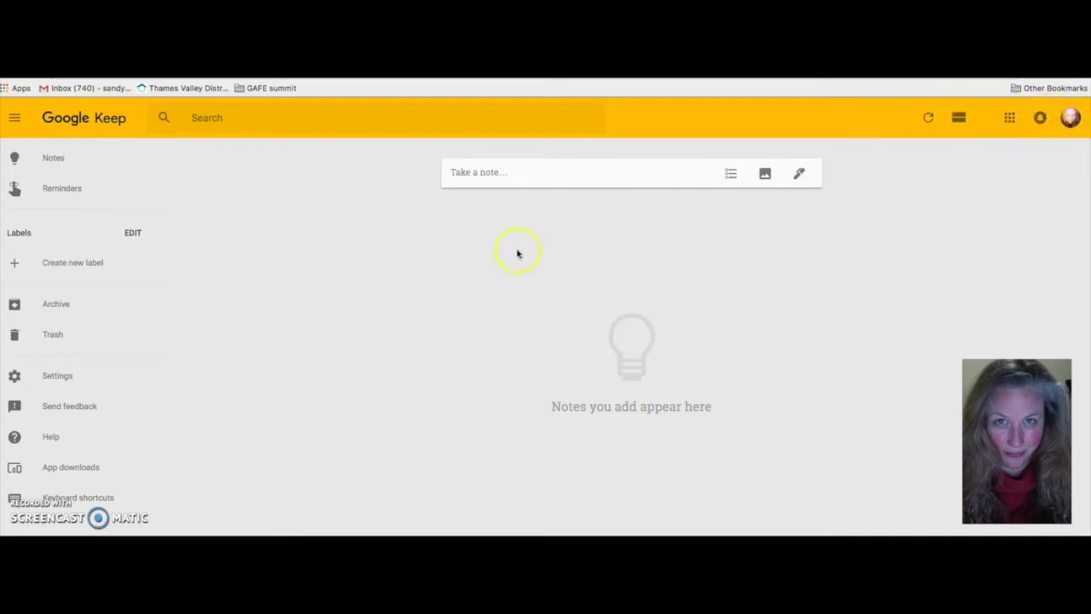
Create a note titled 'First note' reading 'Put the details here...' with a Jun 19, 8:00 PM reminder.
click(456, 173)
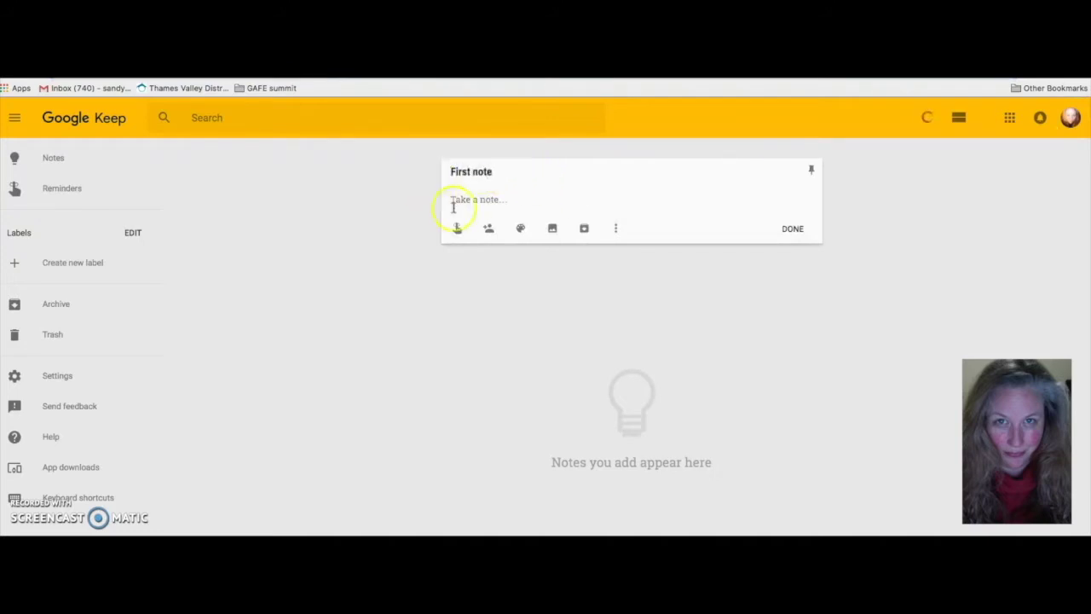
text(Put the details here...)
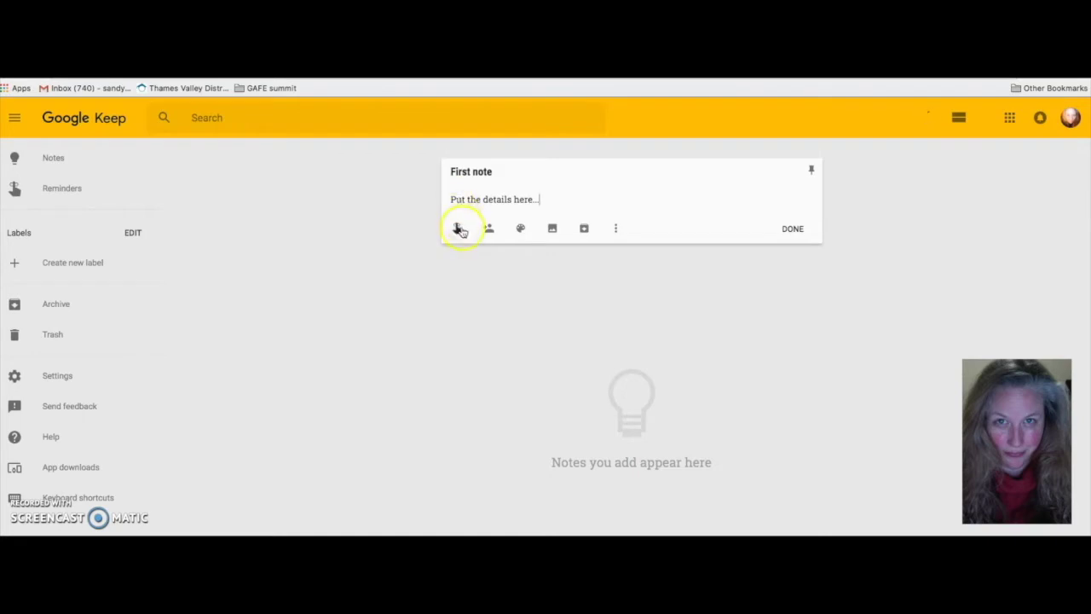
click(458, 229)
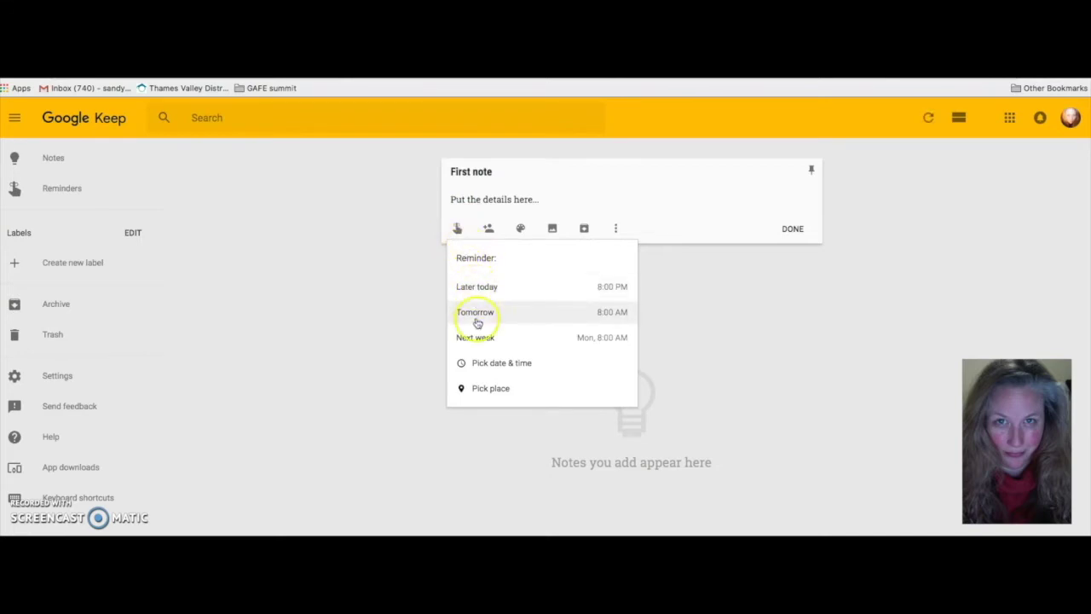
click(488, 364)
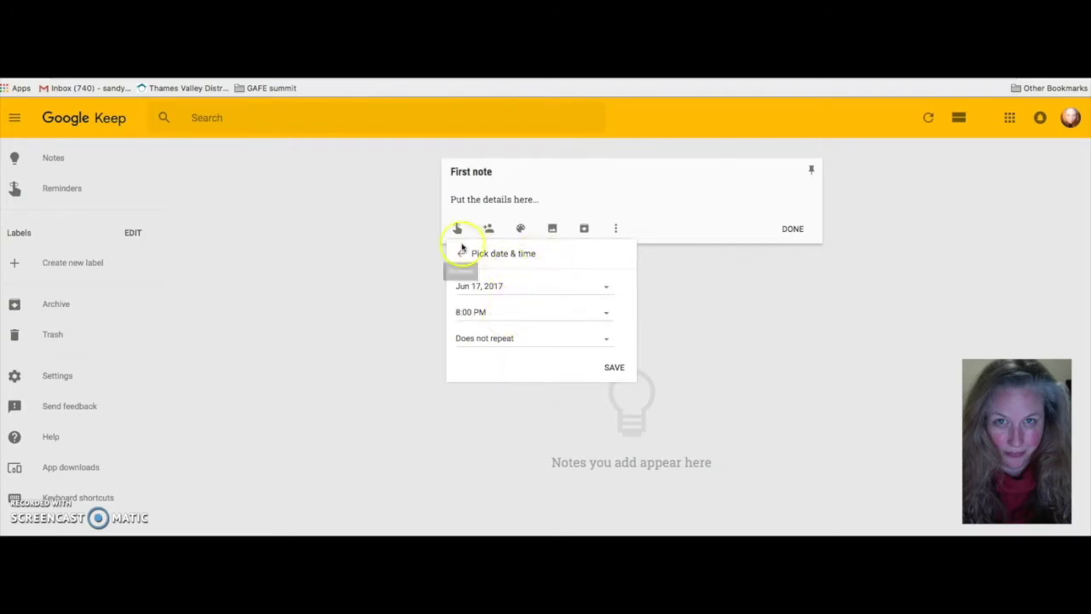
click(461, 254)
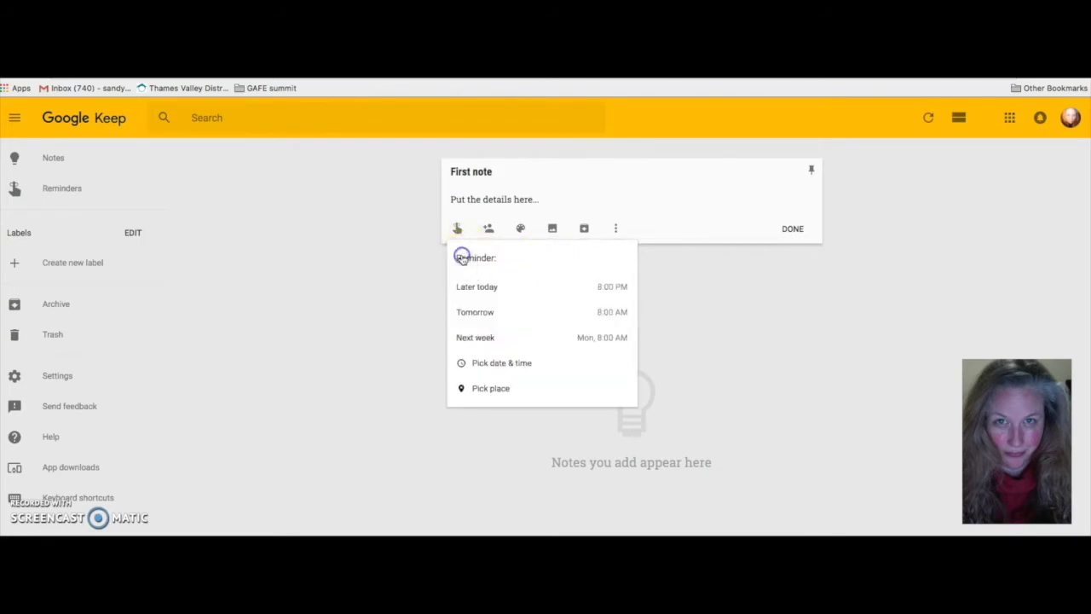
click(486, 364)
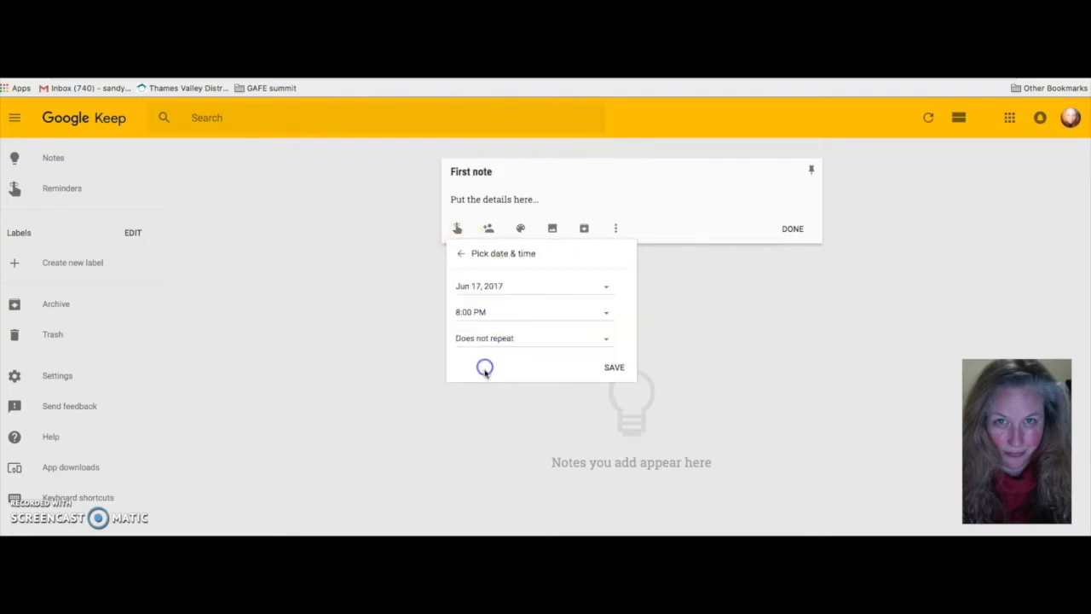
click(604, 286)
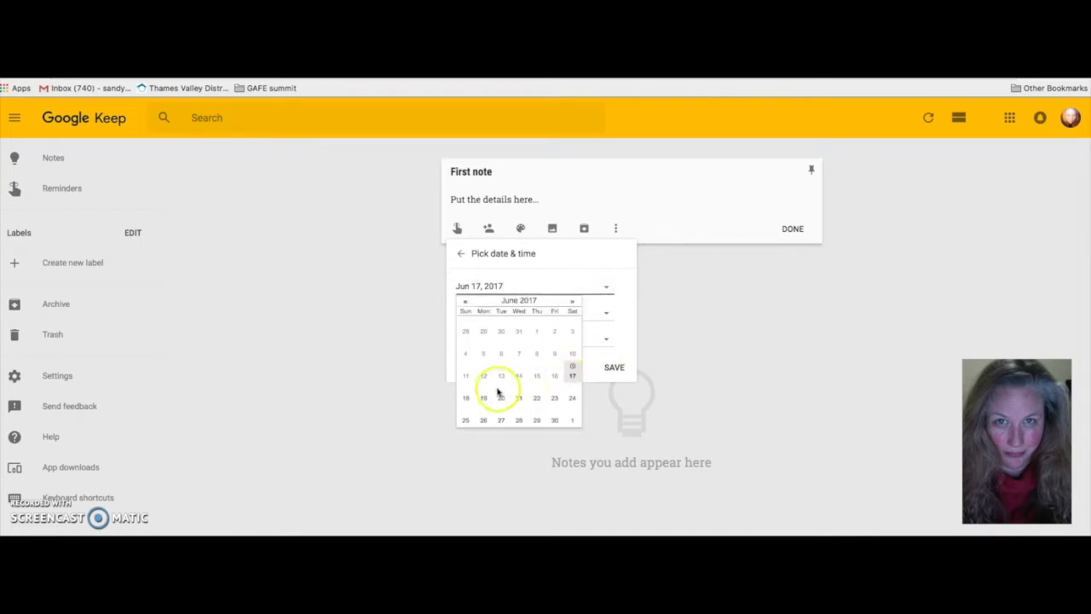
click(483, 398)
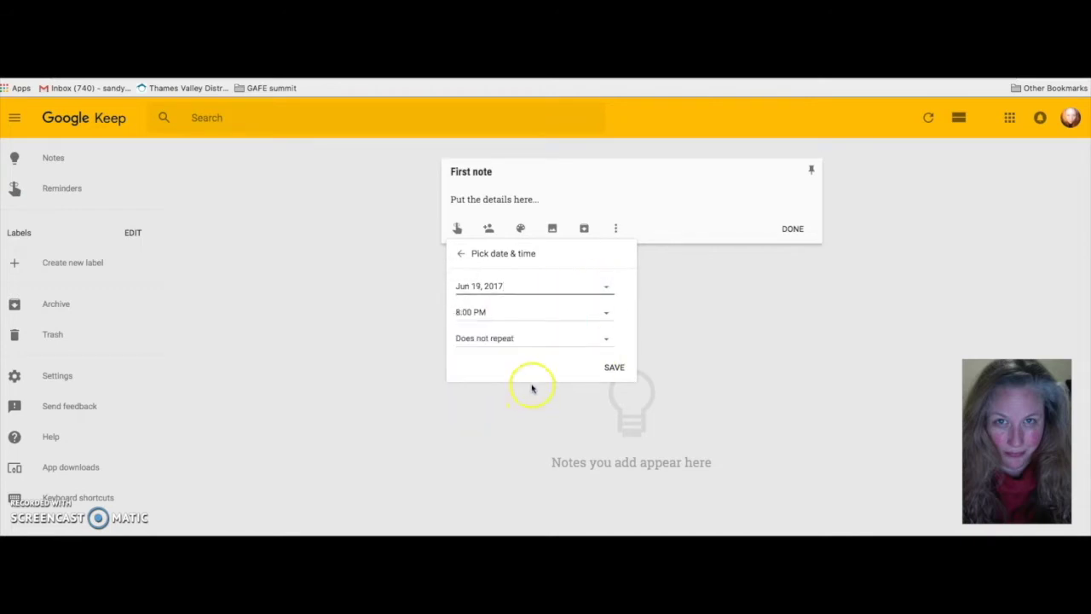
click(611, 369)
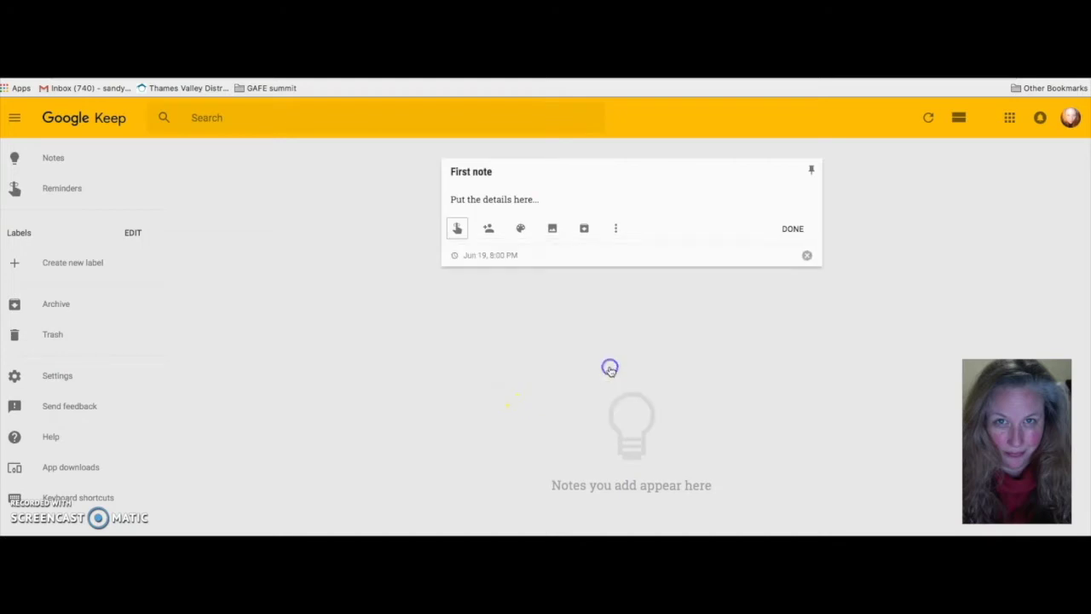
click(491, 230)
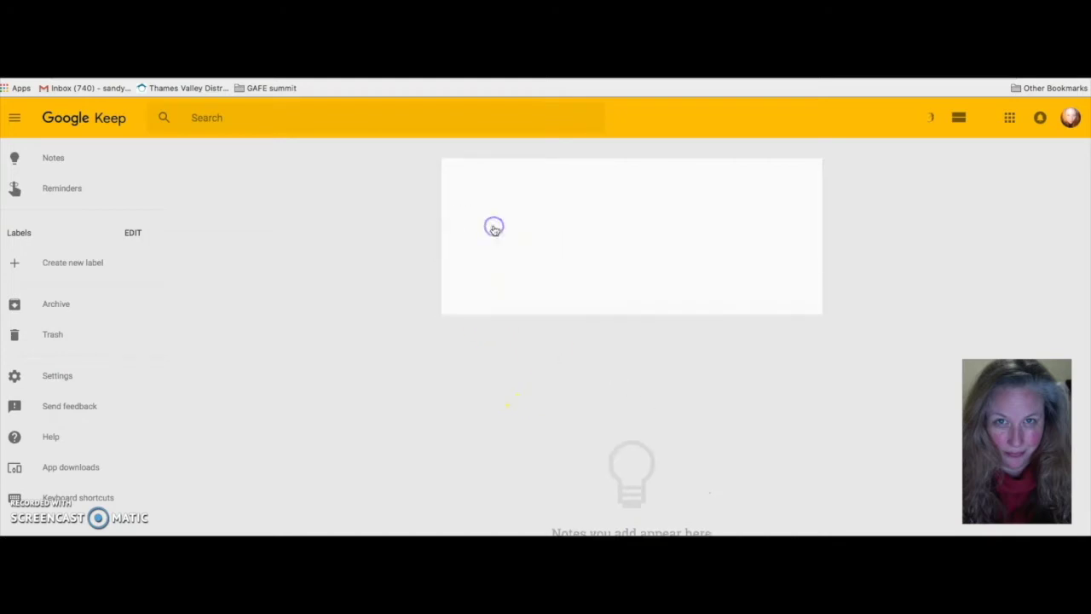
click(471, 247)
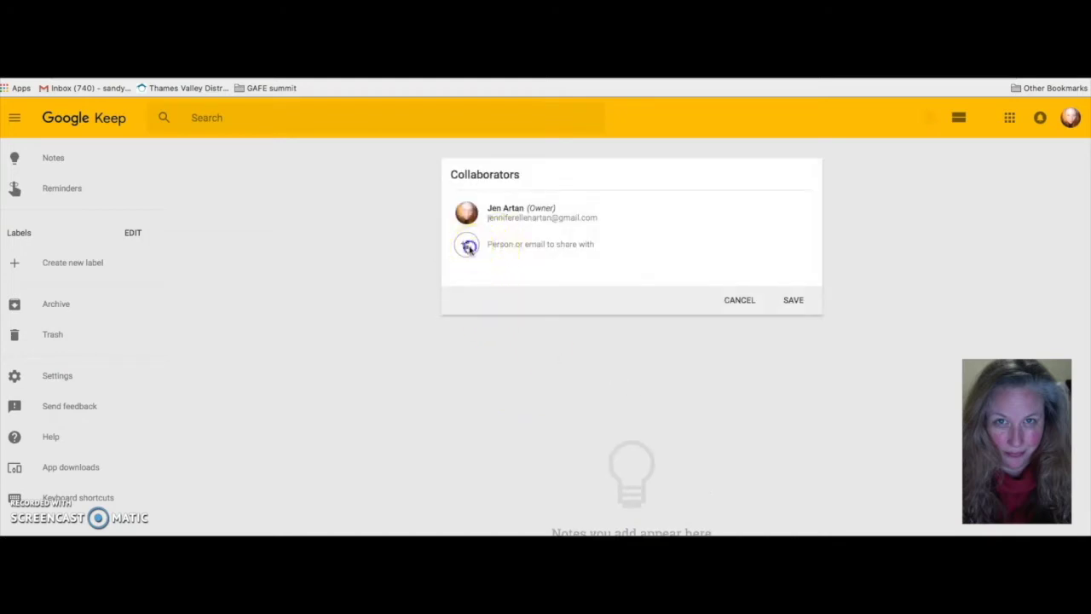
click(514, 272)
click(468, 247)
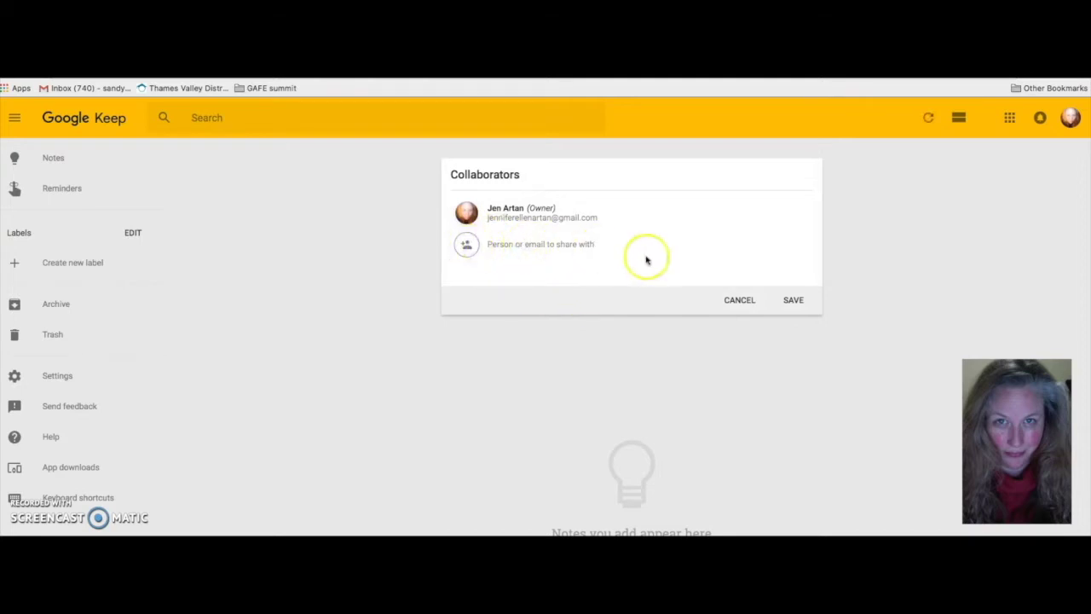
click(505, 245)
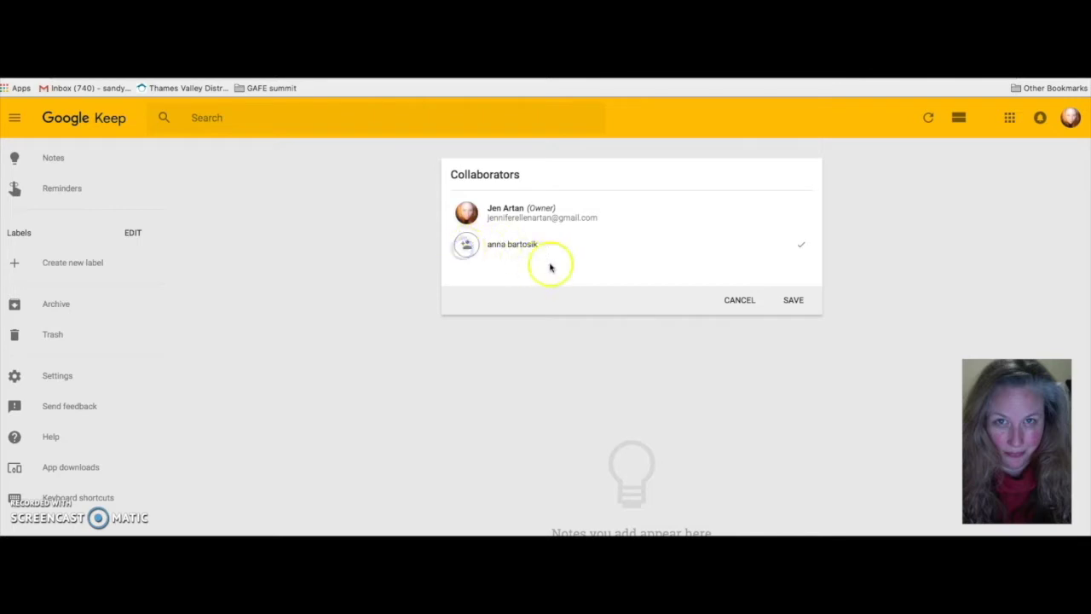
drag(538, 248, 485, 244)
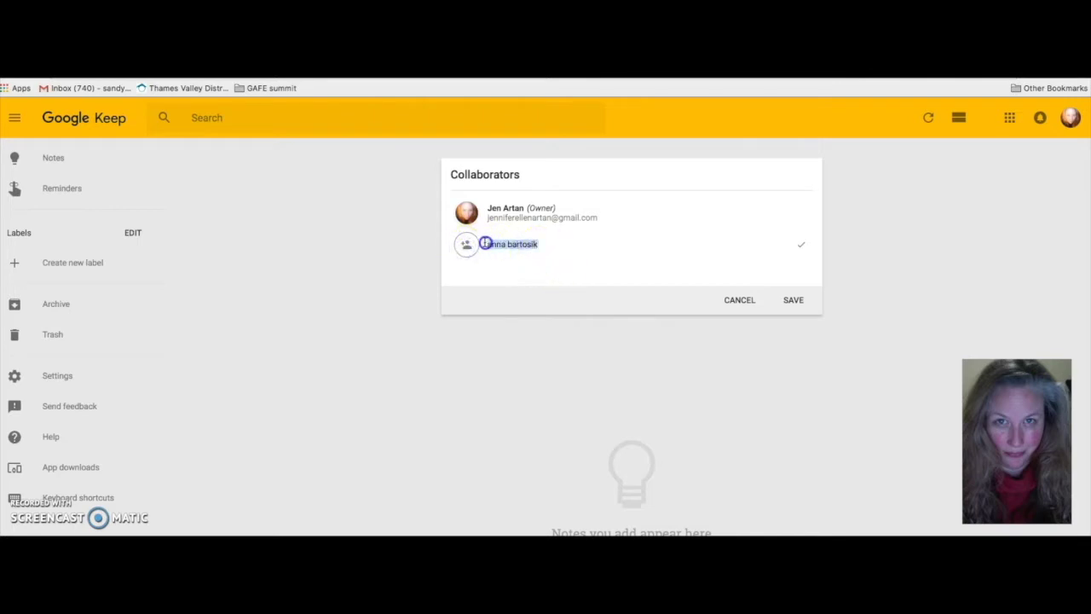
key(BackSpace)
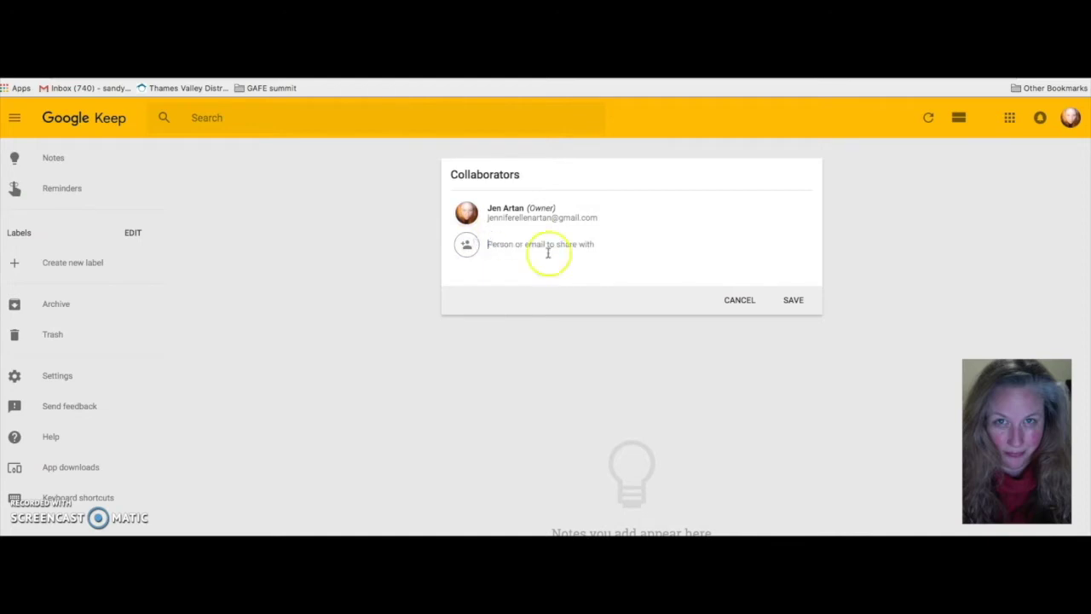
click(796, 301)
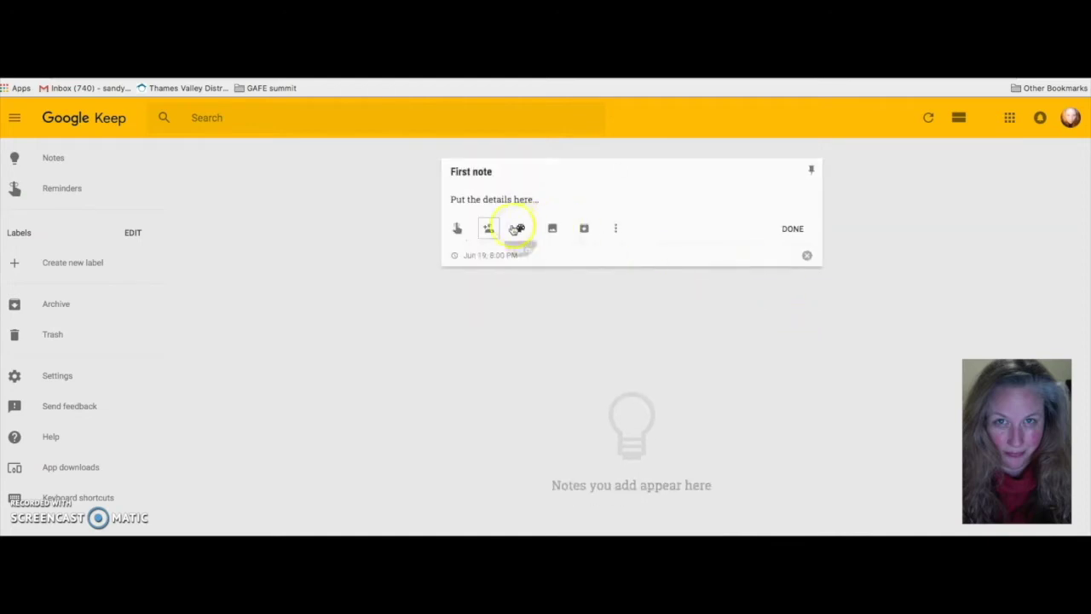
Make First note yellow and insert the Quizizz image from the Desktop.
mouse_move(520, 230)
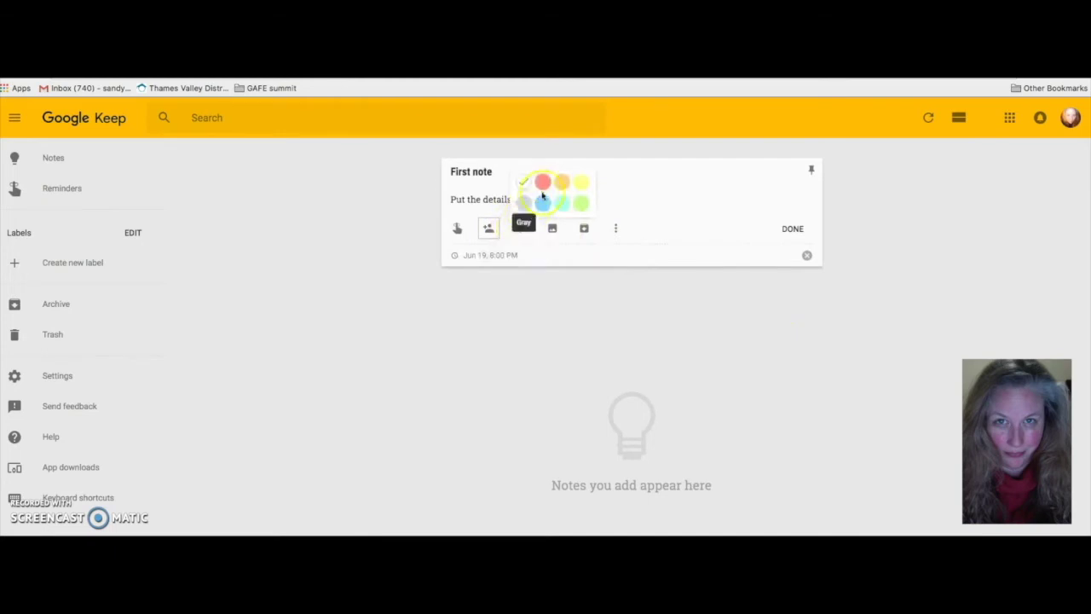
click(581, 181)
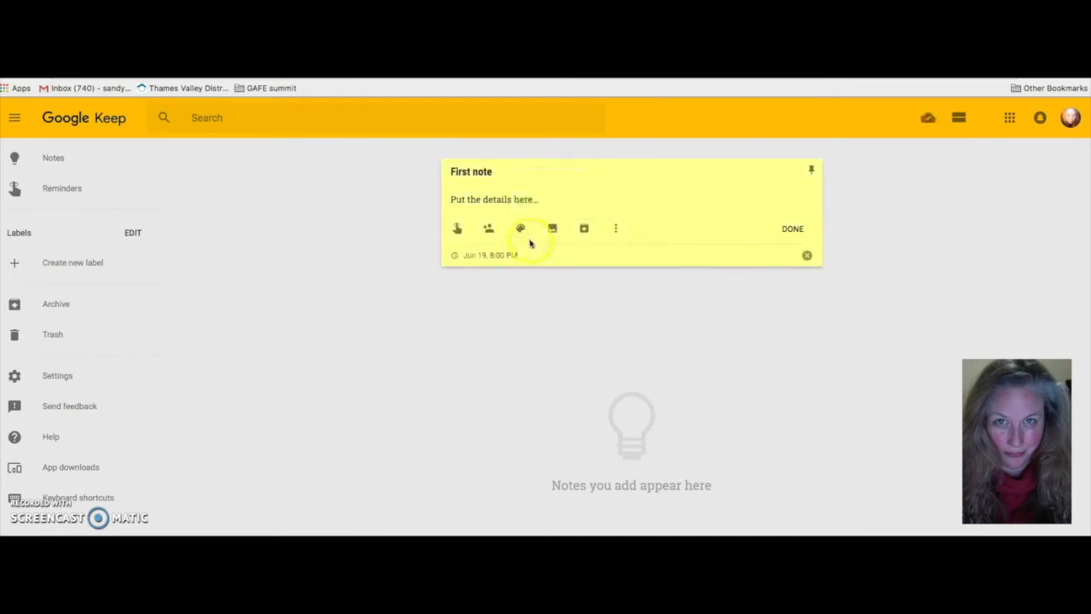
click(551, 230)
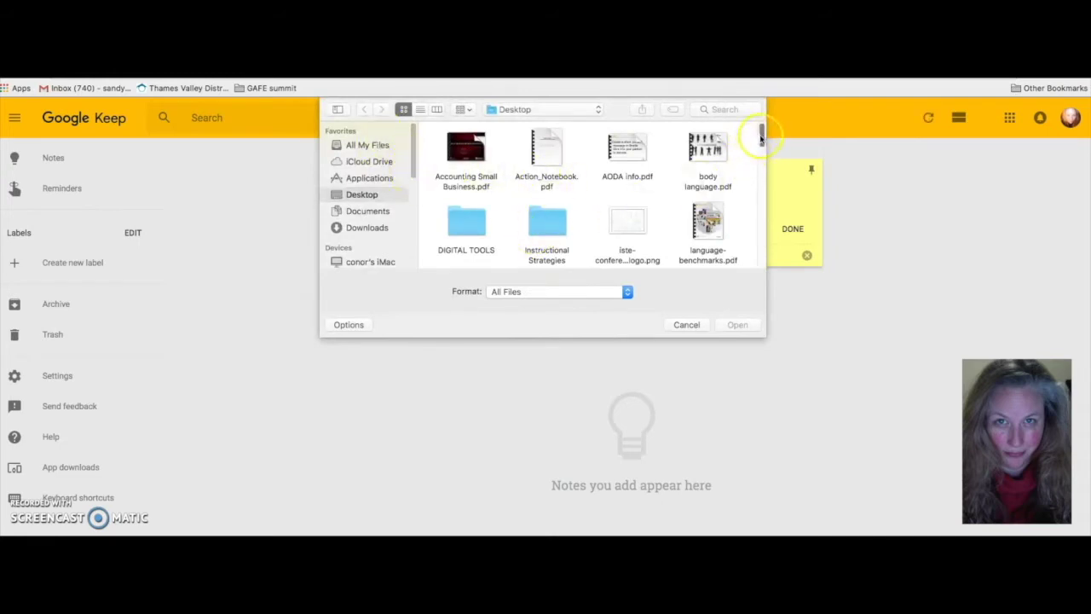
mouse_move(764, 134)
mouse_down()
mouse_move(751, 197)
mouse_move(755, 153)
mouse_up()
click(626, 239)
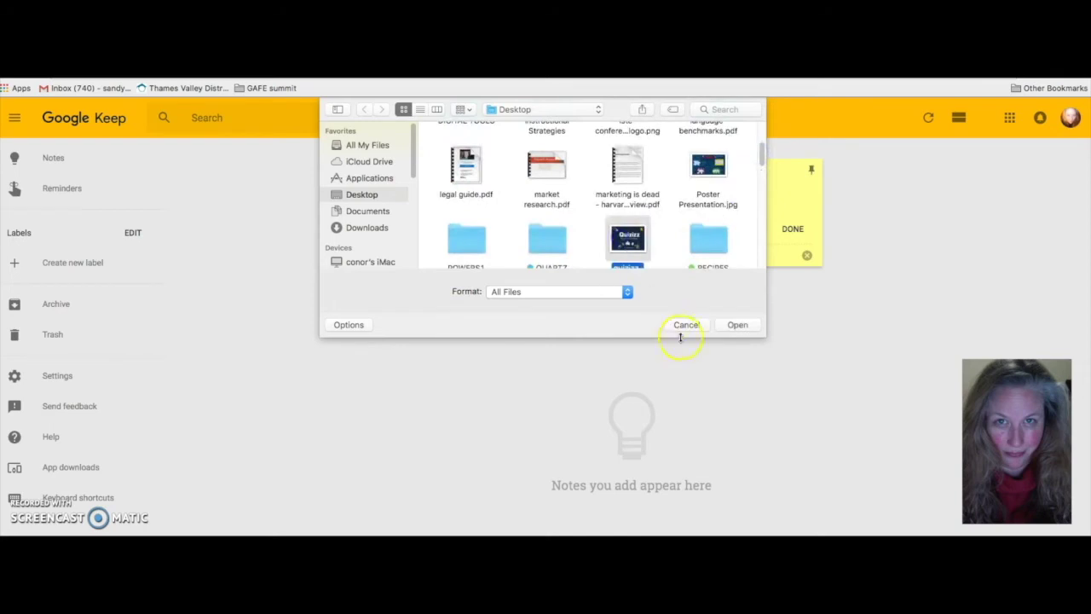
click(737, 328)
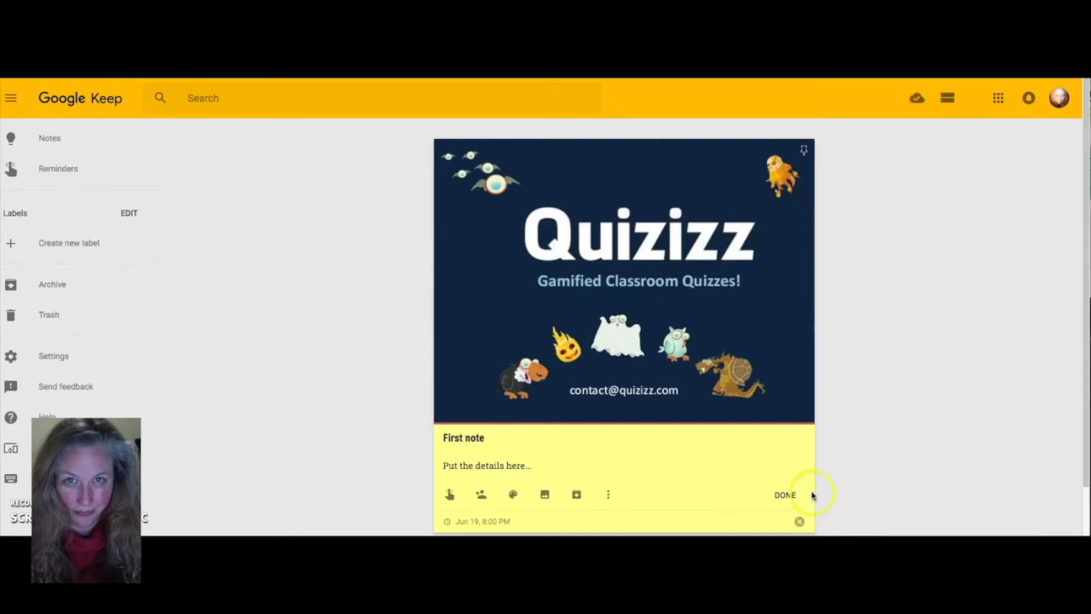
Add a yellow smiley-face drawing with a thicker pen to First note, then close it.
click(608, 497)
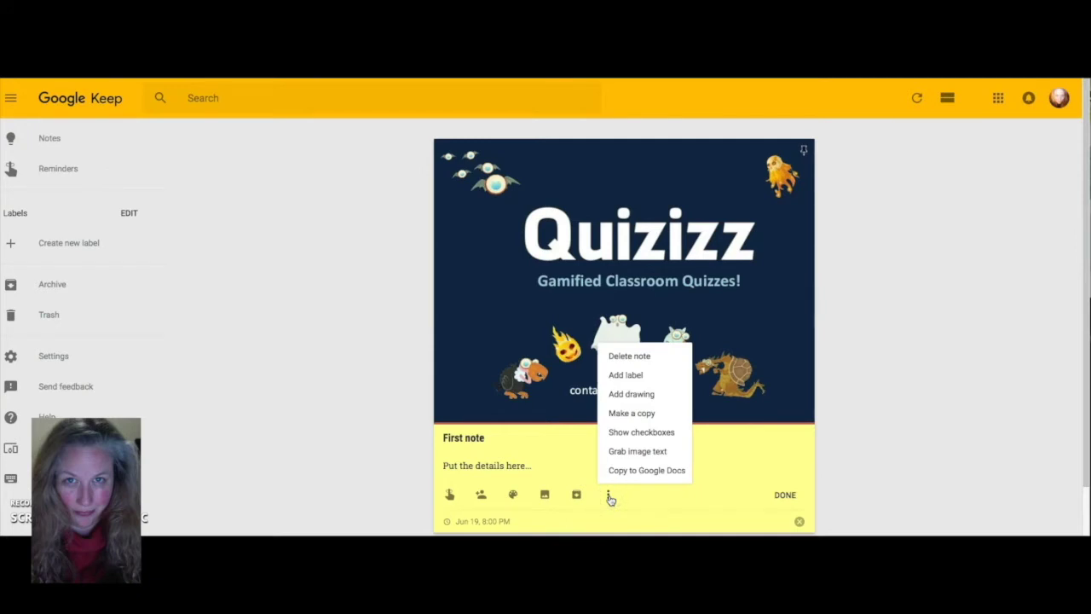
click(640, 393)
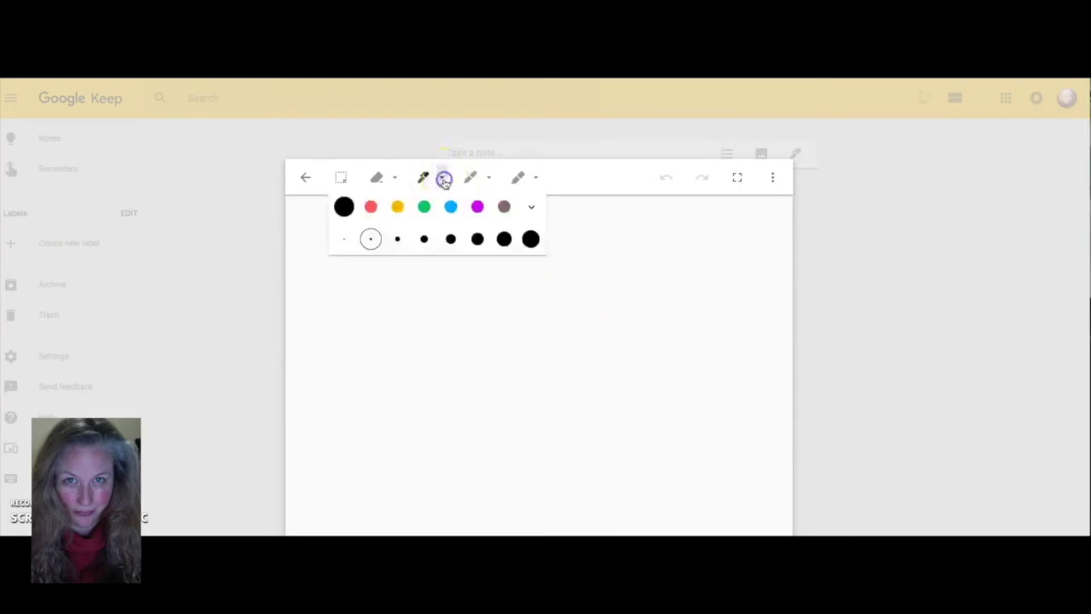
click(477, 238)
click(397, 207)
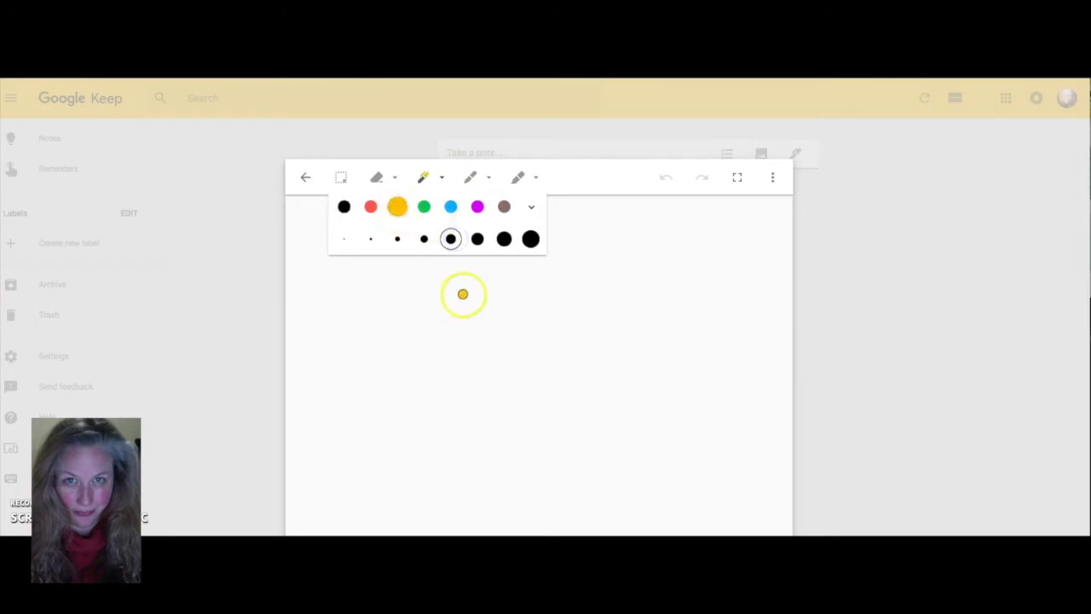
mouse_move(540, 273)
mouse_down()
mouse_move(477, 270)
mouse_move(444, 333)
mouse_move(483, 380)
mouse_move(552, 329)
mouse_move(537, 273)
mouse_up()
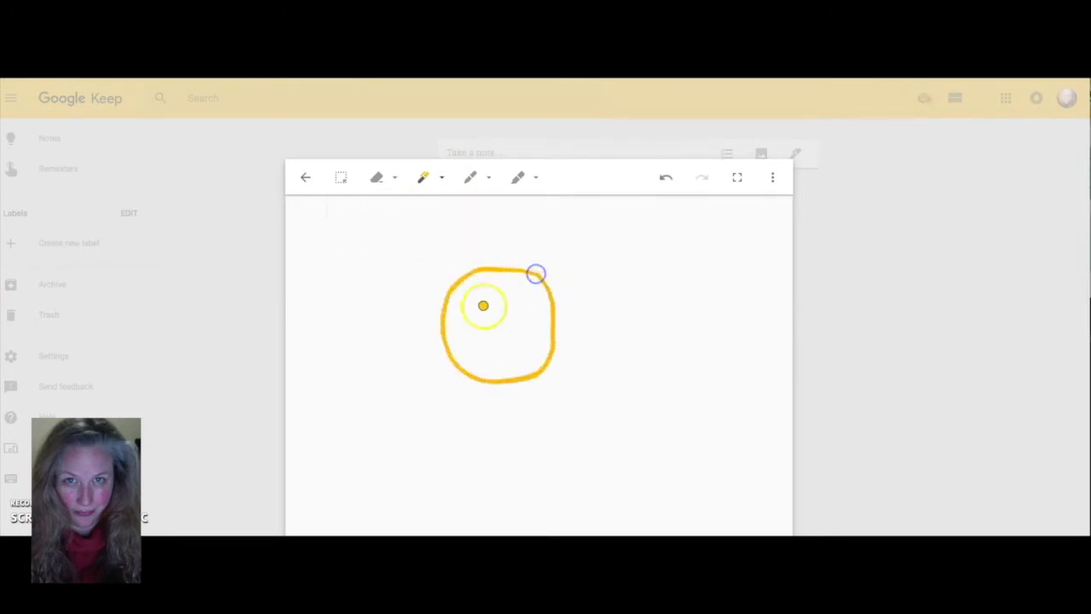
drag(517, 314, 516, 319)
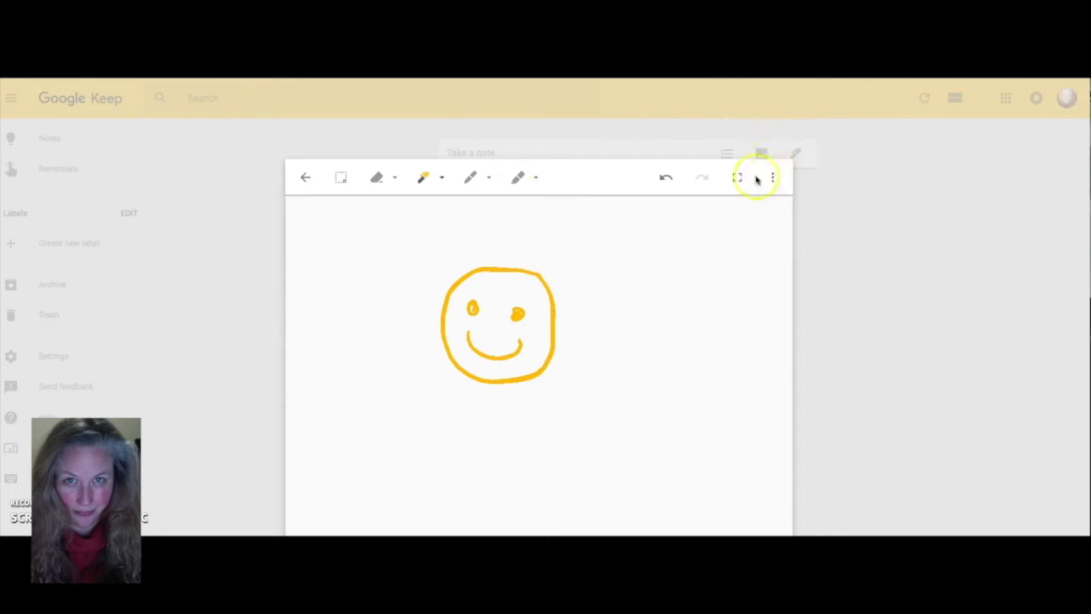
click(305, 177)
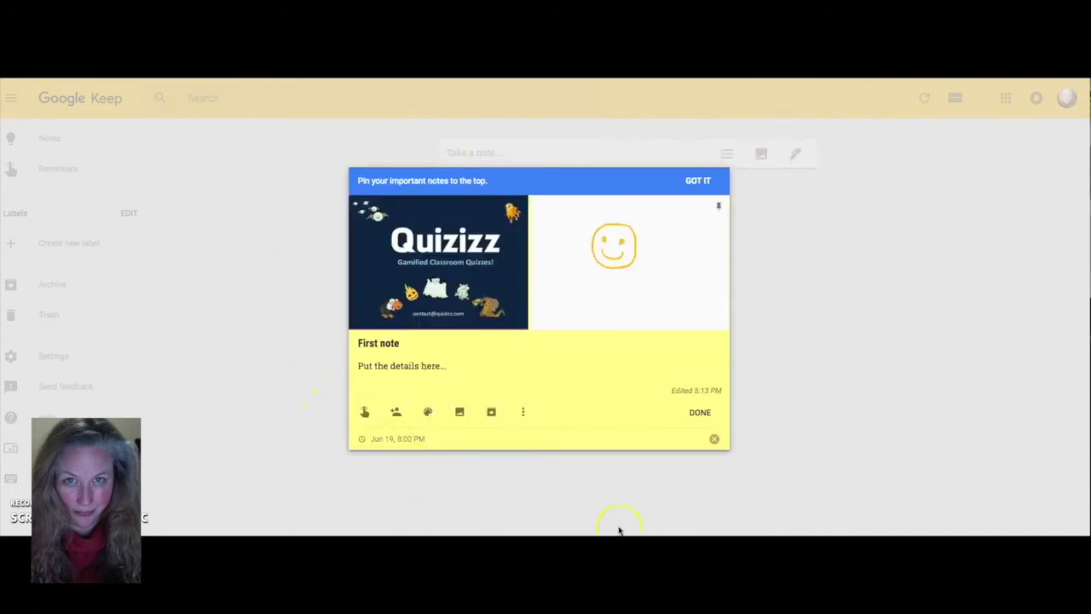
click(700, 413)
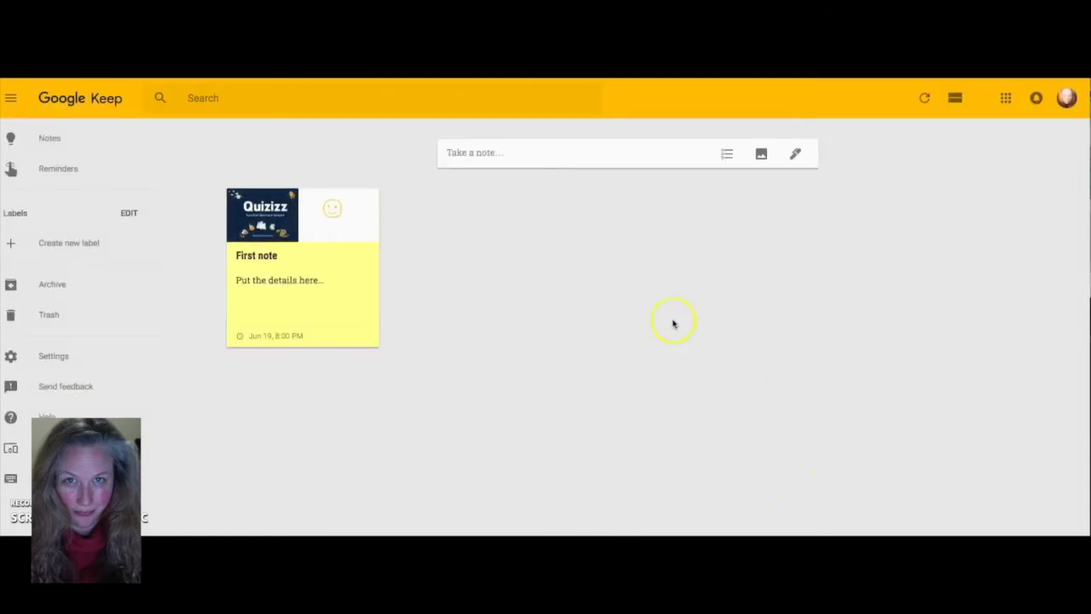
Pin First note to the top and colour the TESL Ontario Webinar note blue.
mouse_move(309, 243)
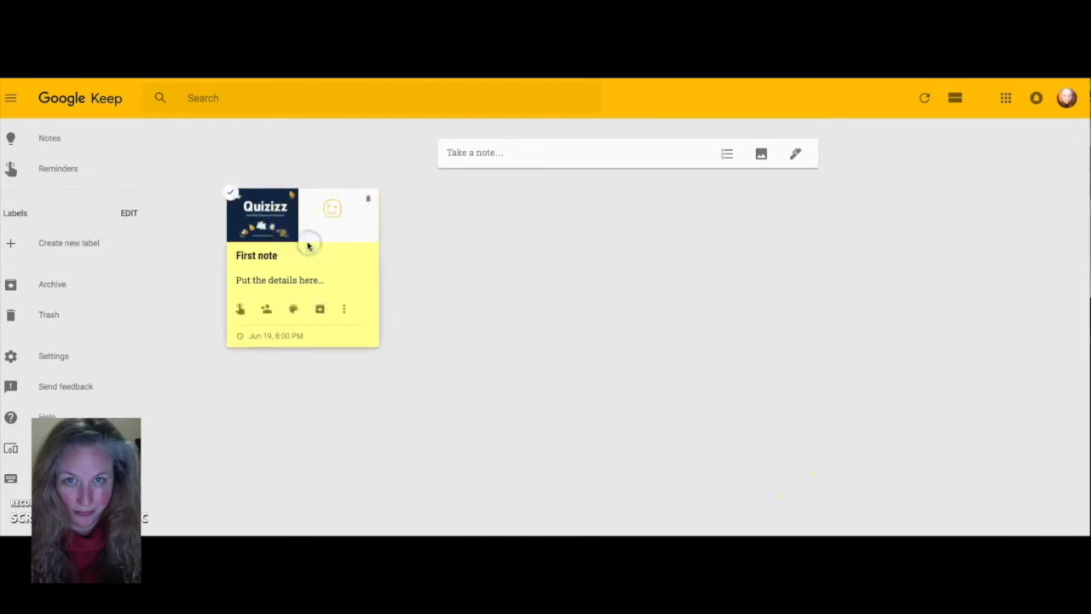
click(368, 202)
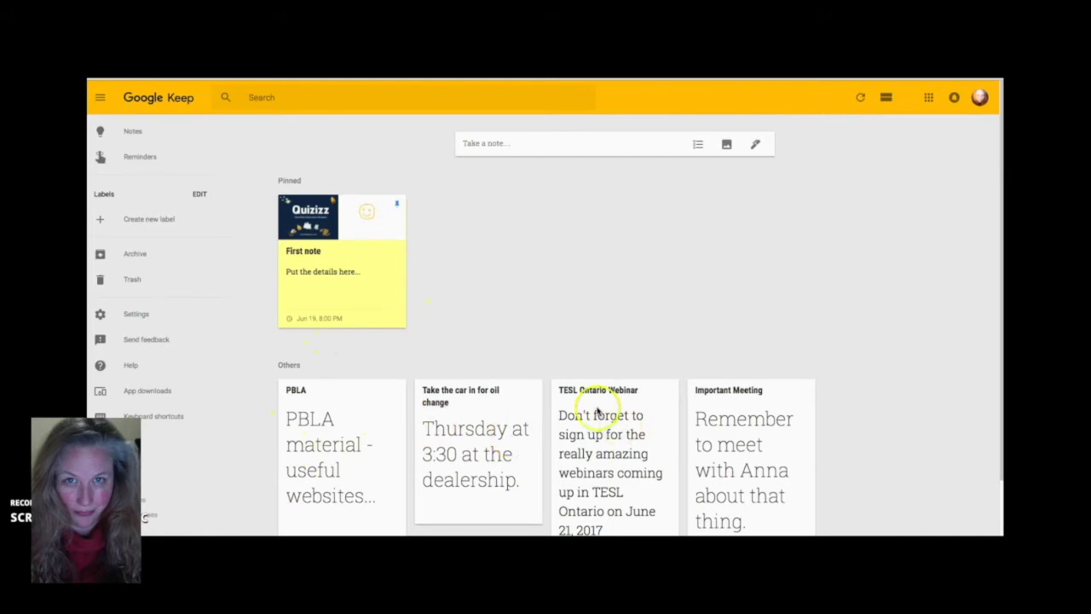
click(601, 452)
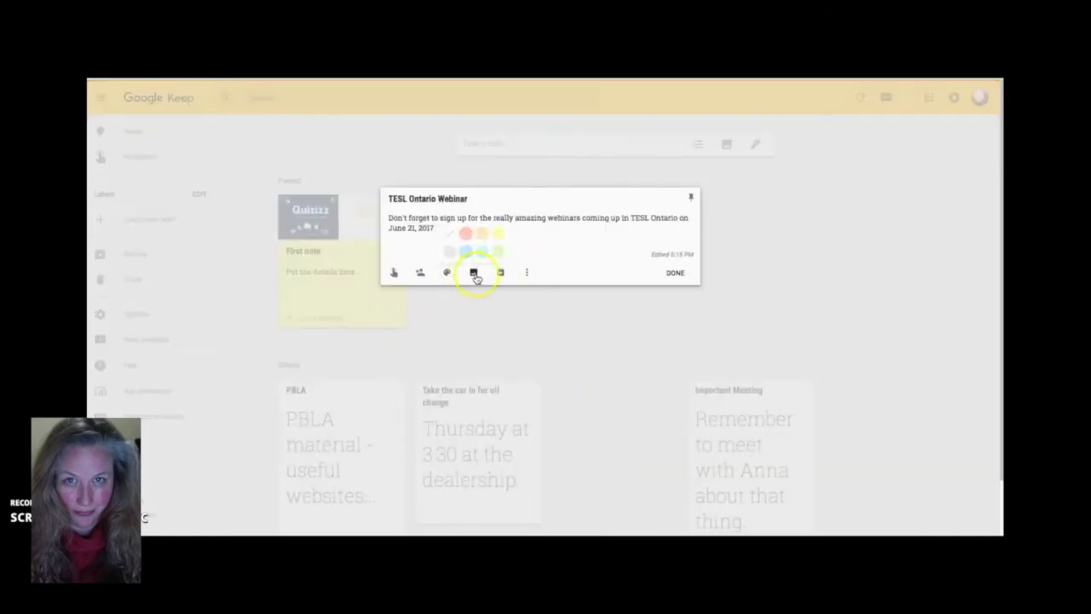
mouse_move(447, 271)
click(466, 252)
click(675, 272)
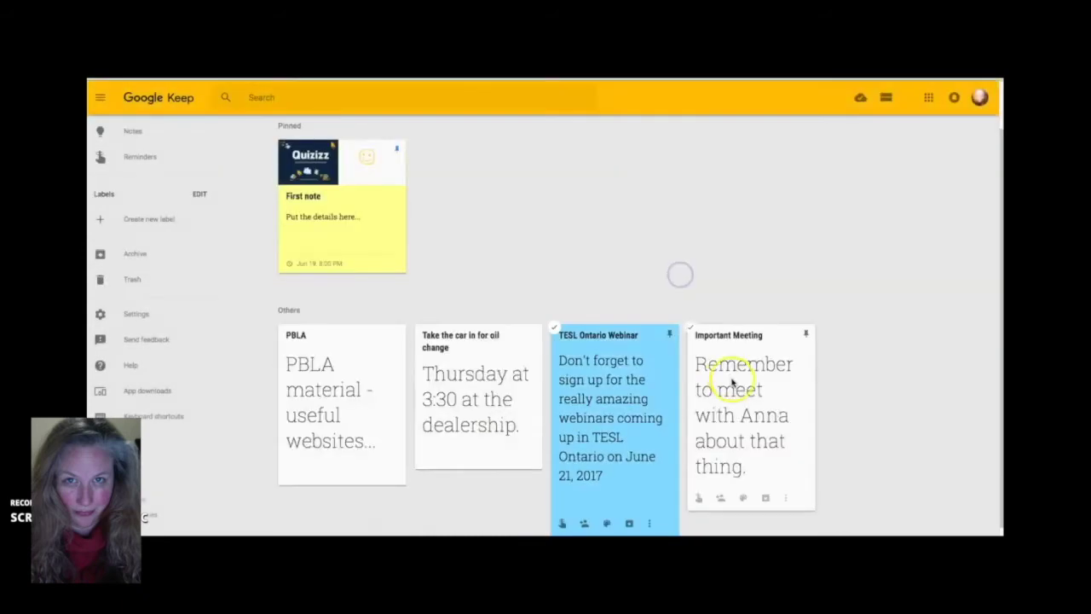
Colour the Important Meeting note blue.
click(733, 375)
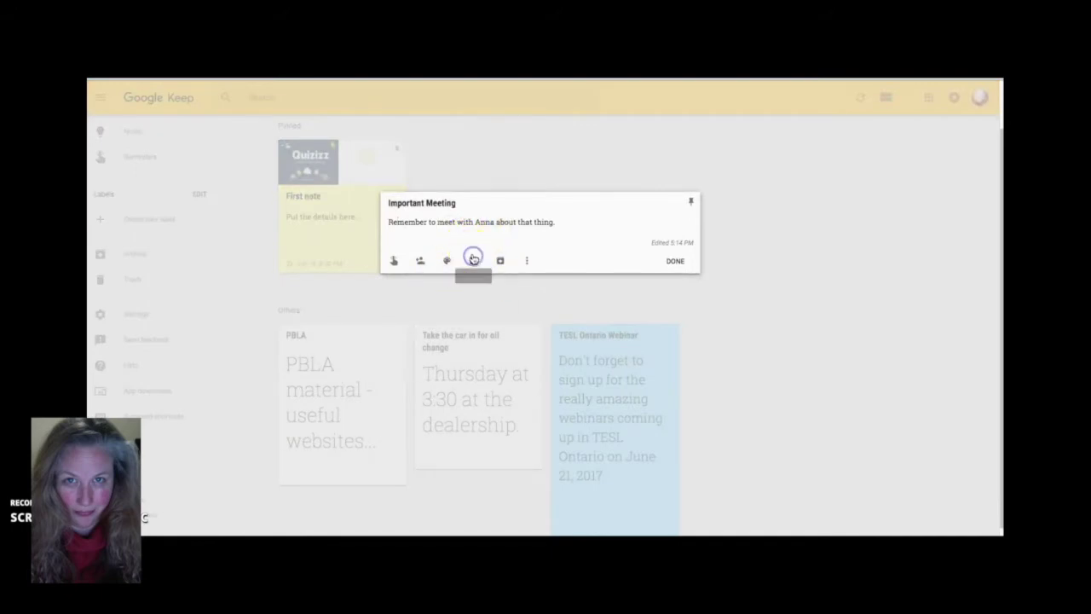
click(471, 255)
click(669, 271)
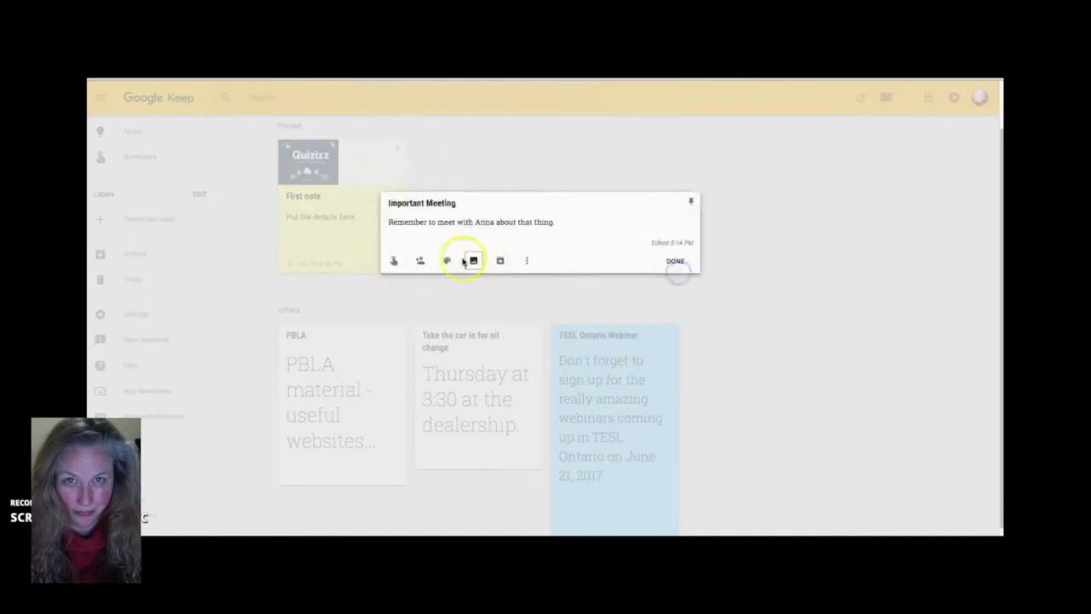
mouse_move(450, 261)
click(465, 239)
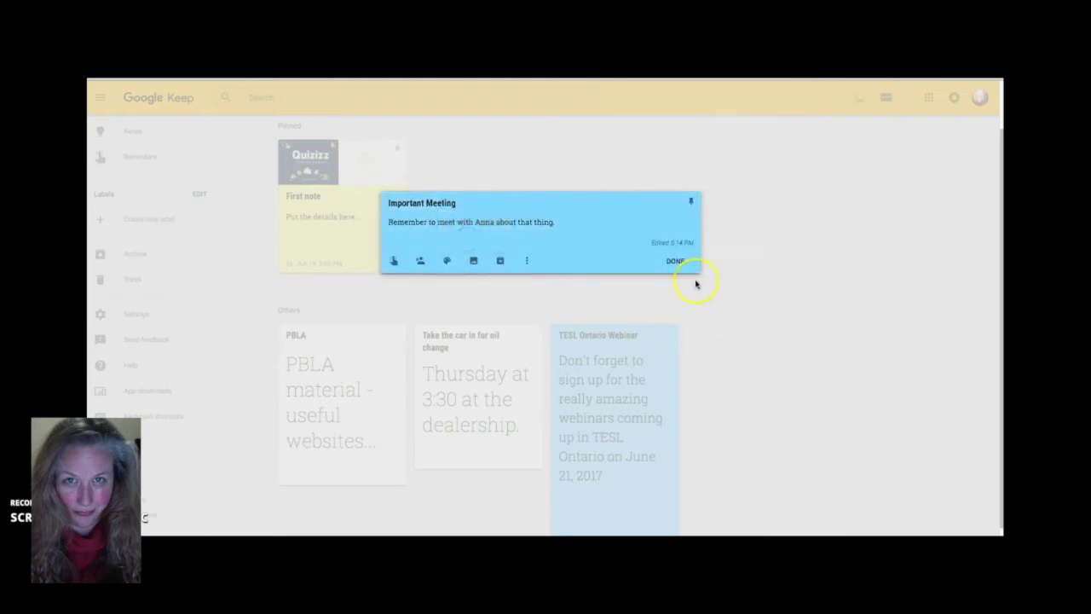
click(679, 260)
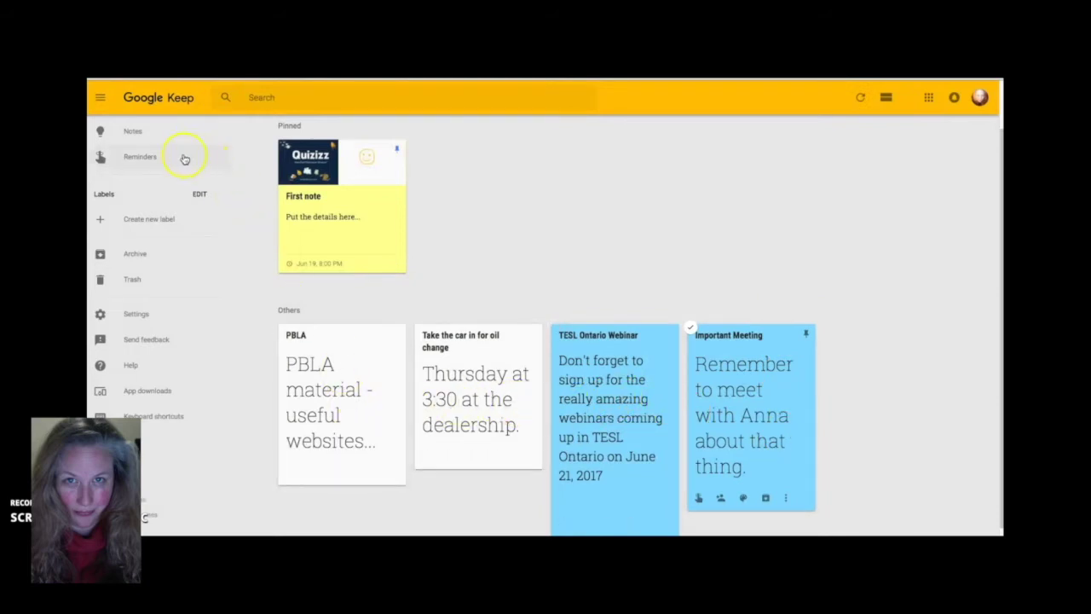
Create the labels Webinars, Personal and PBLA, then open the PBLA note.
click(138, 222)
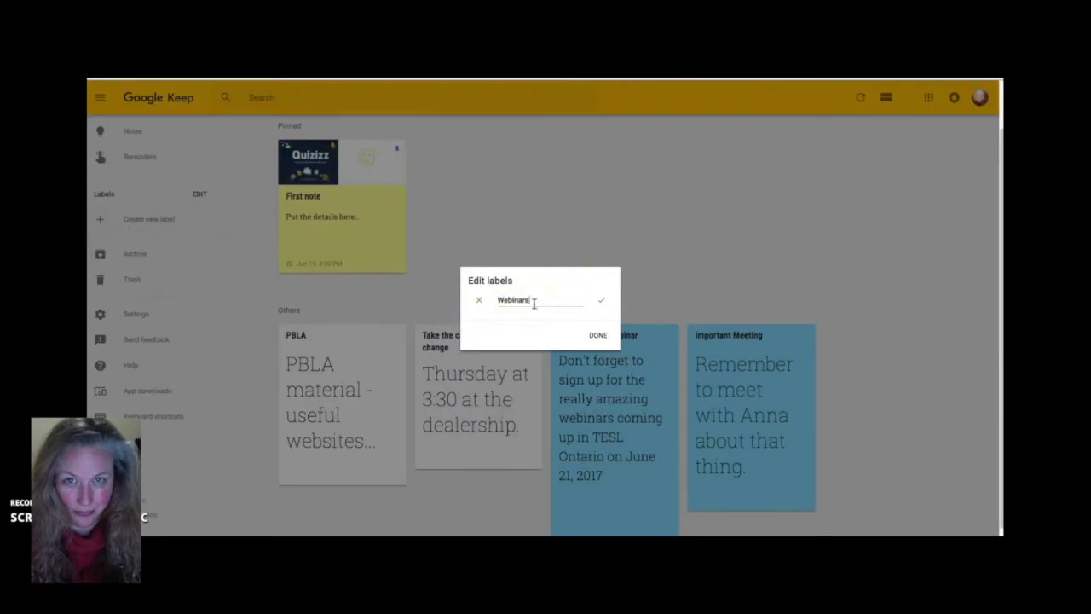
click(599, 335)
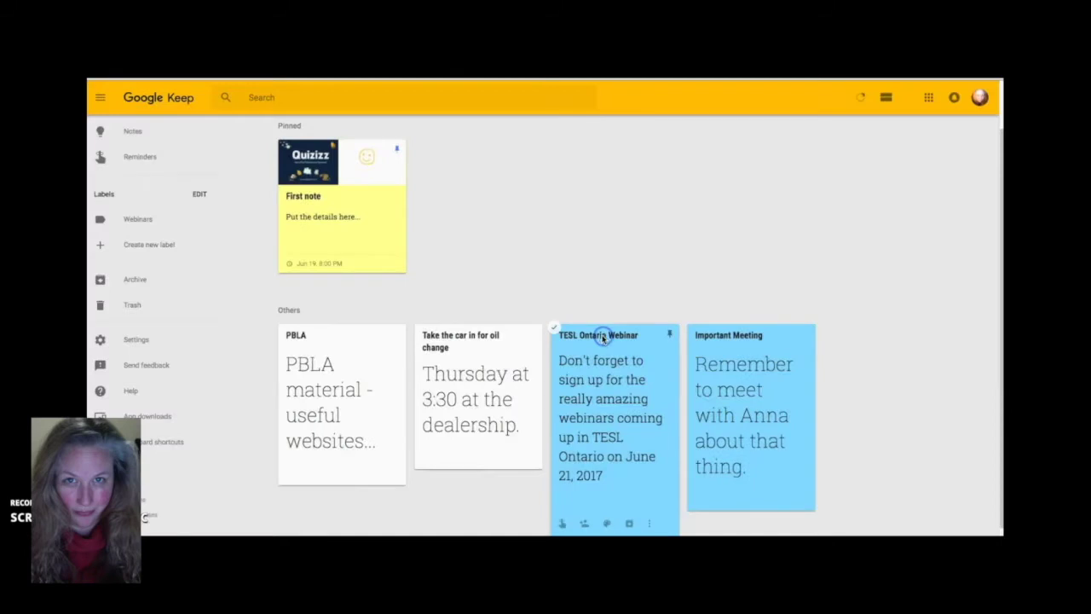
click(132, 246)
text(P)
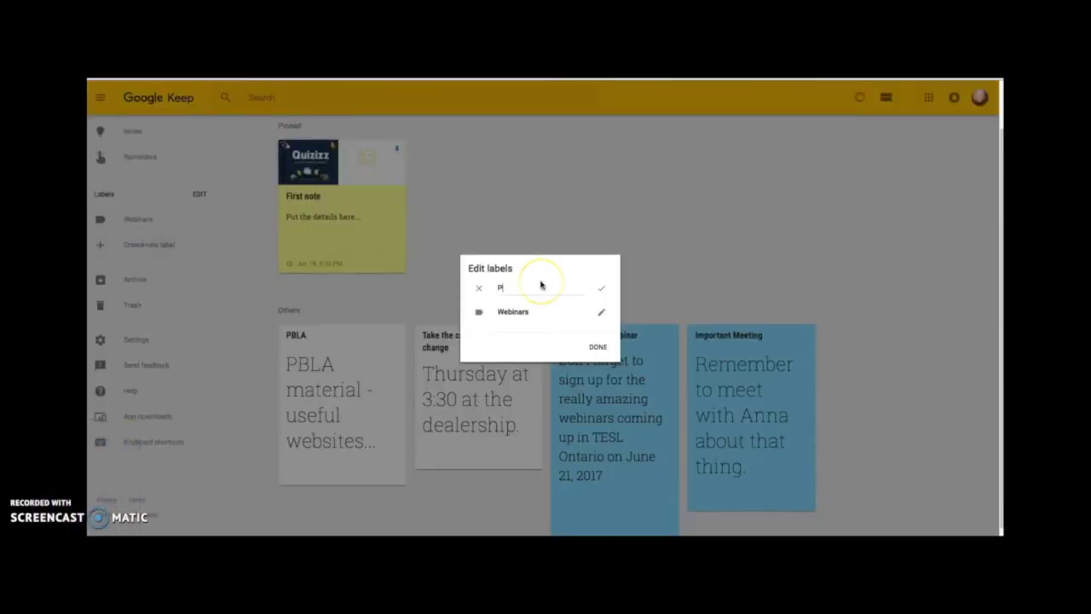
text(ersonal)
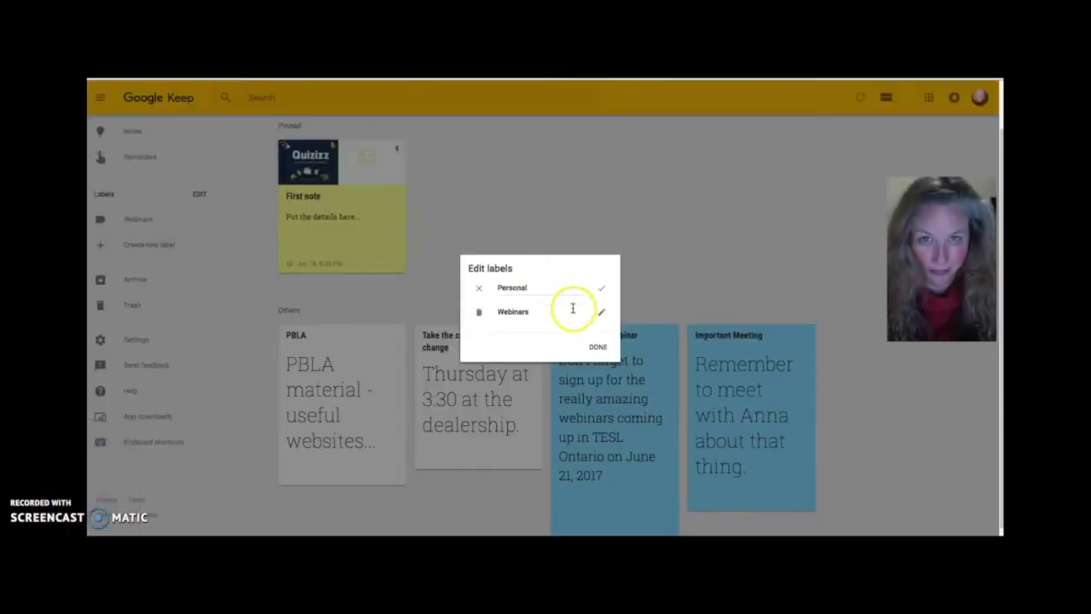
click(597, 347)
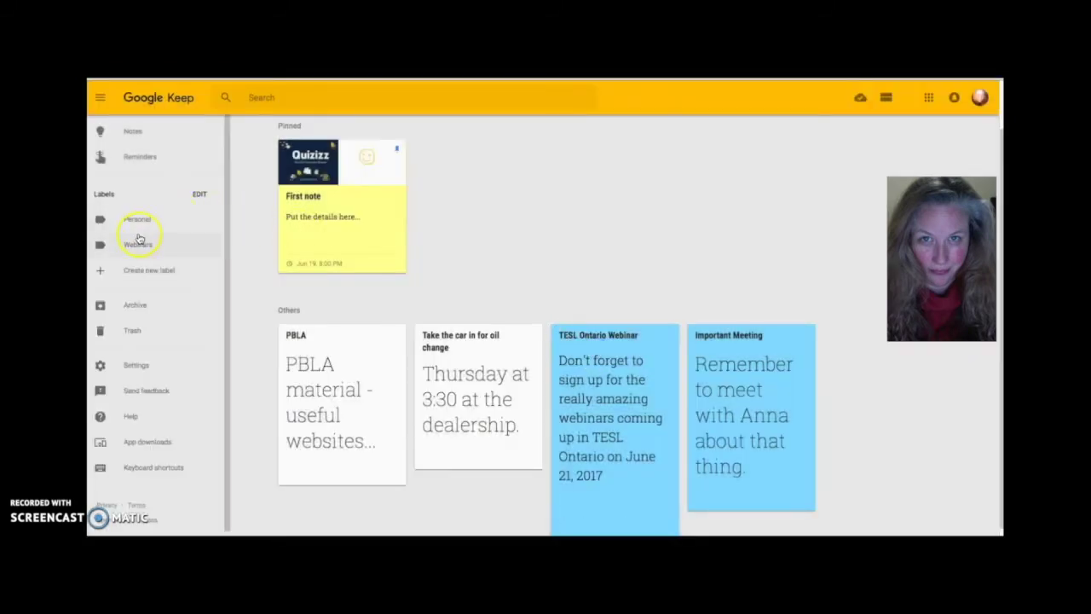
click(133, 273)
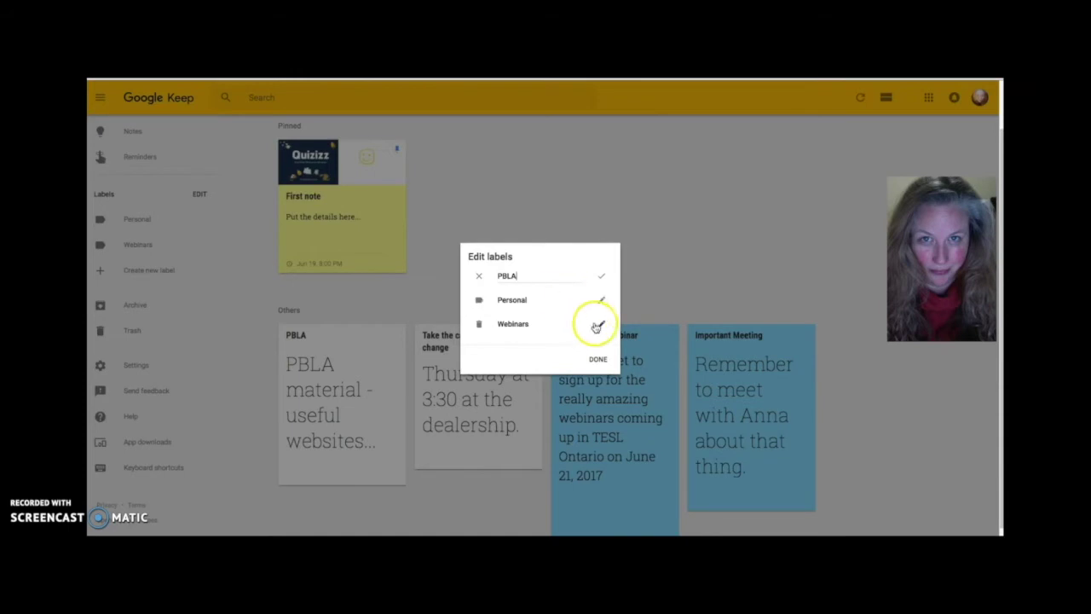
click(597, 359)
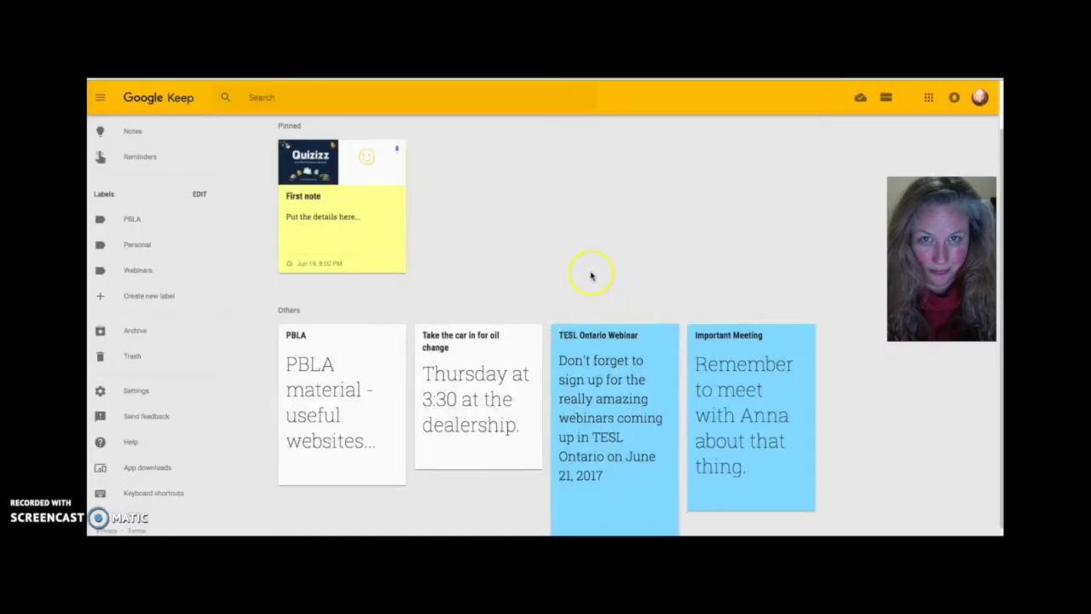
click(367, 370)
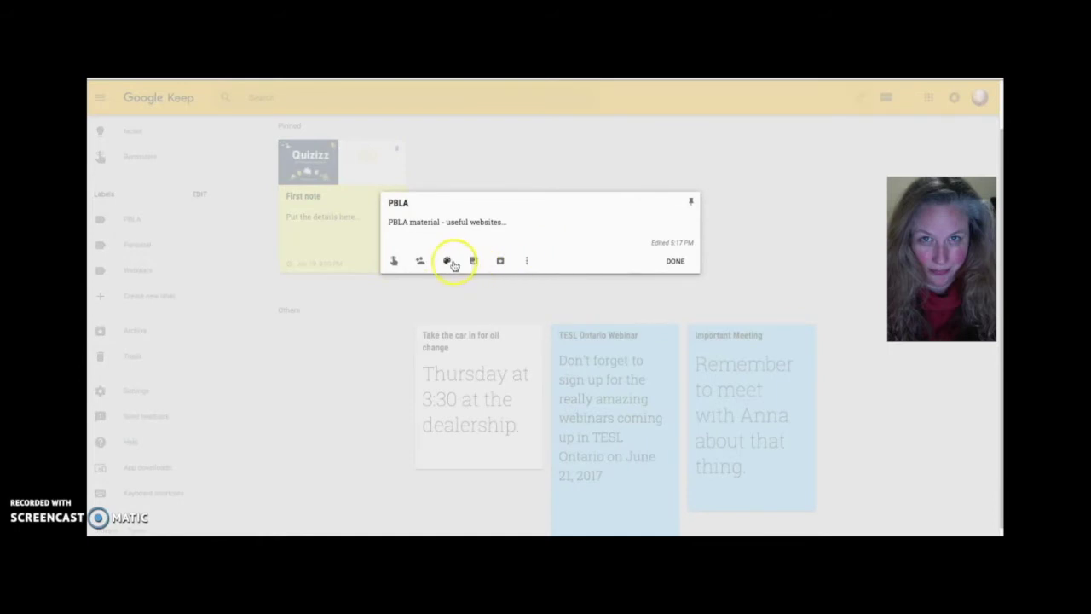
Tag the PBLA note with the PBLA label and the oil-change note with Personal.
click(527, 260)
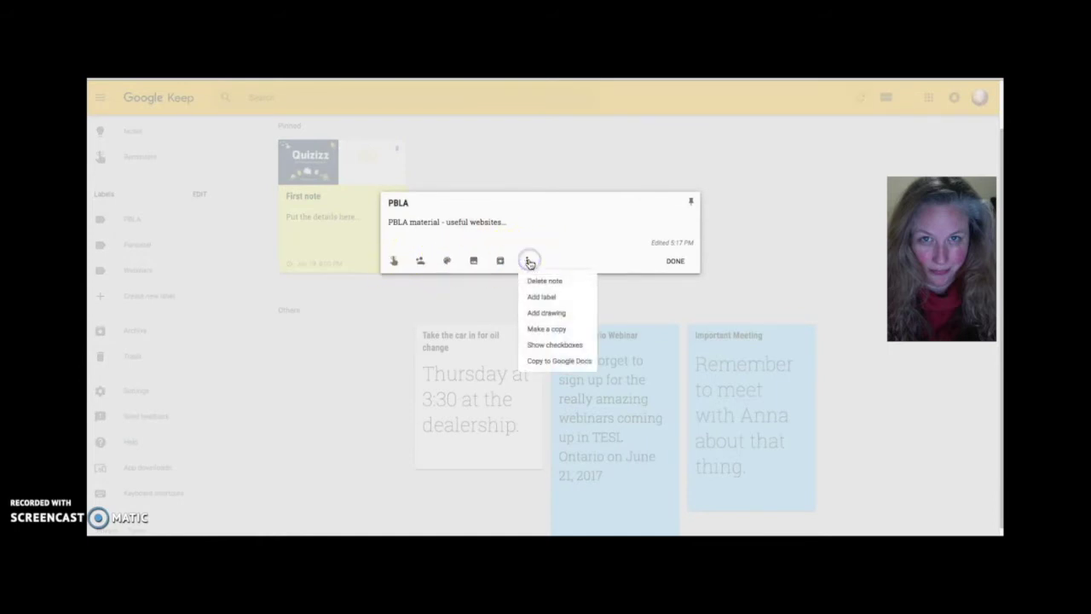
click(548, 301)
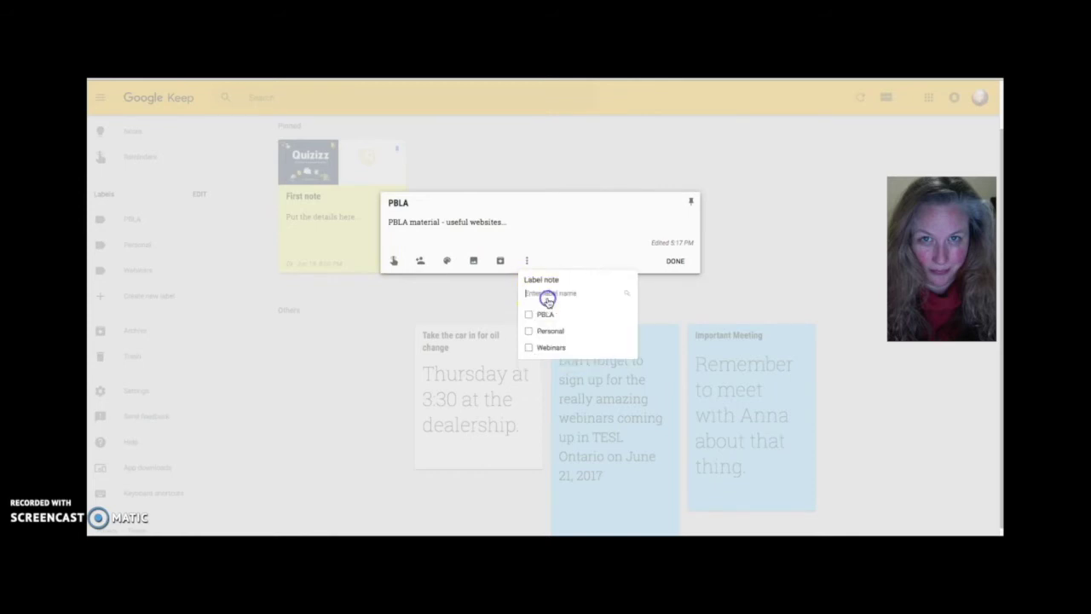
click(529, 315)
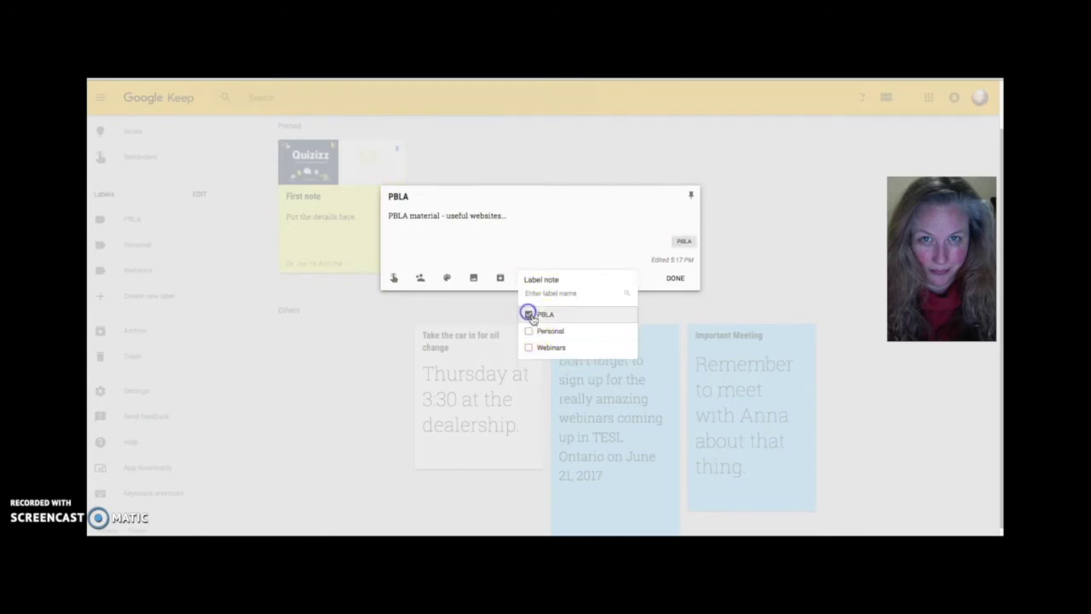
click(680, 275)
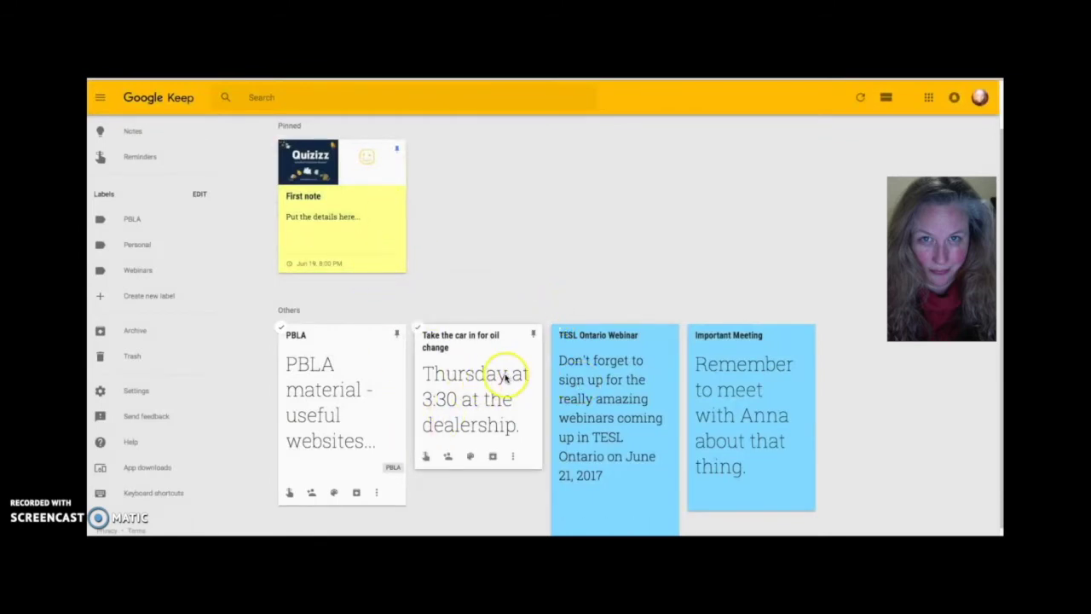
click(512, 456)
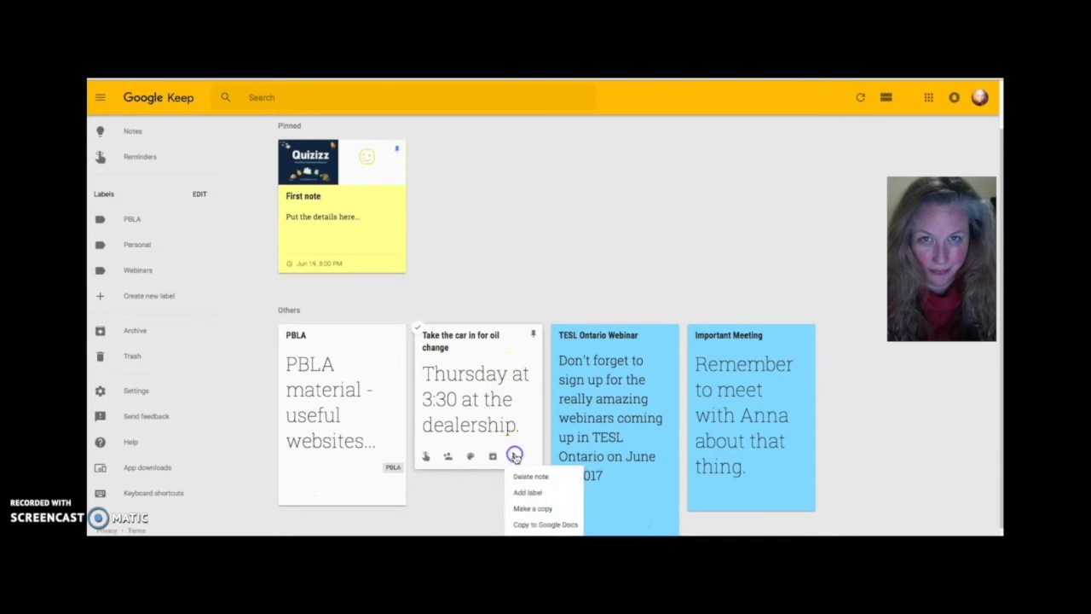
click(525, 492)
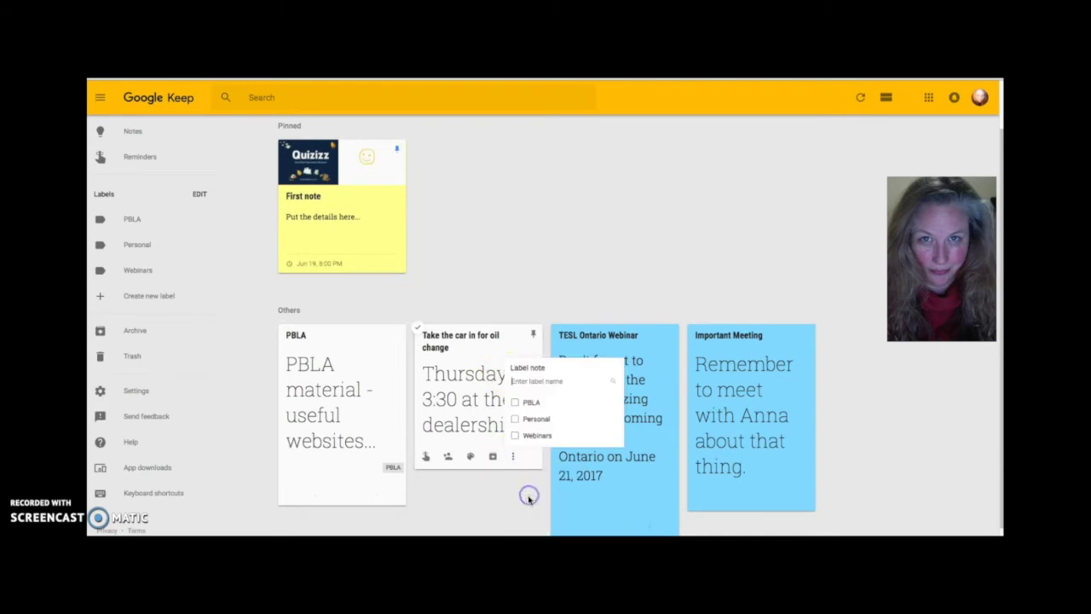
click(515, 419)
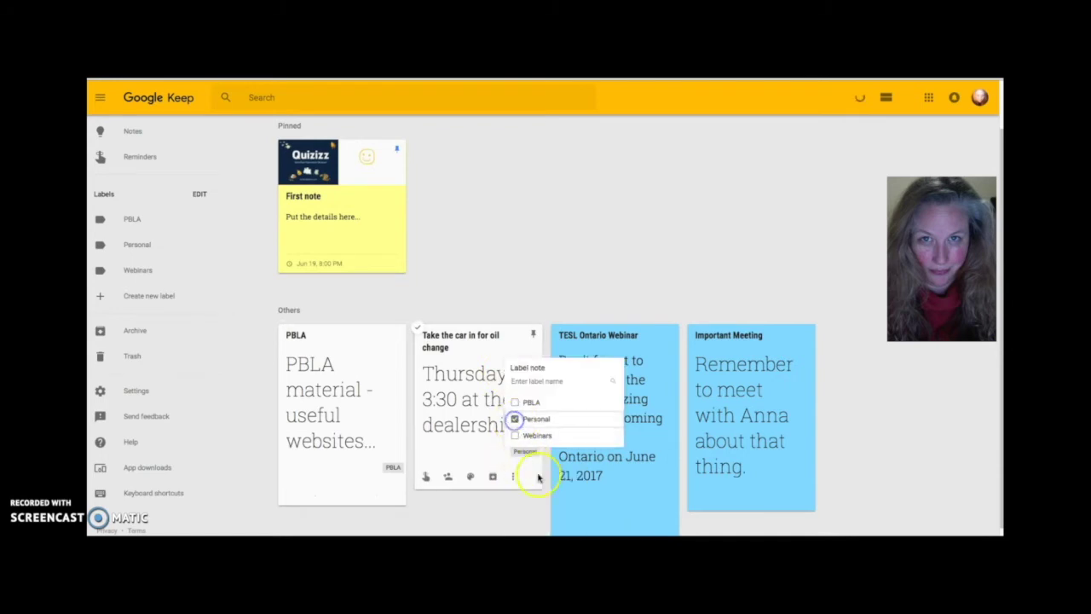
Label the TESL Ontario Webinar note Webinars, pin it, and open the Nearpod ISTE 2017 page.
click(653, 440)
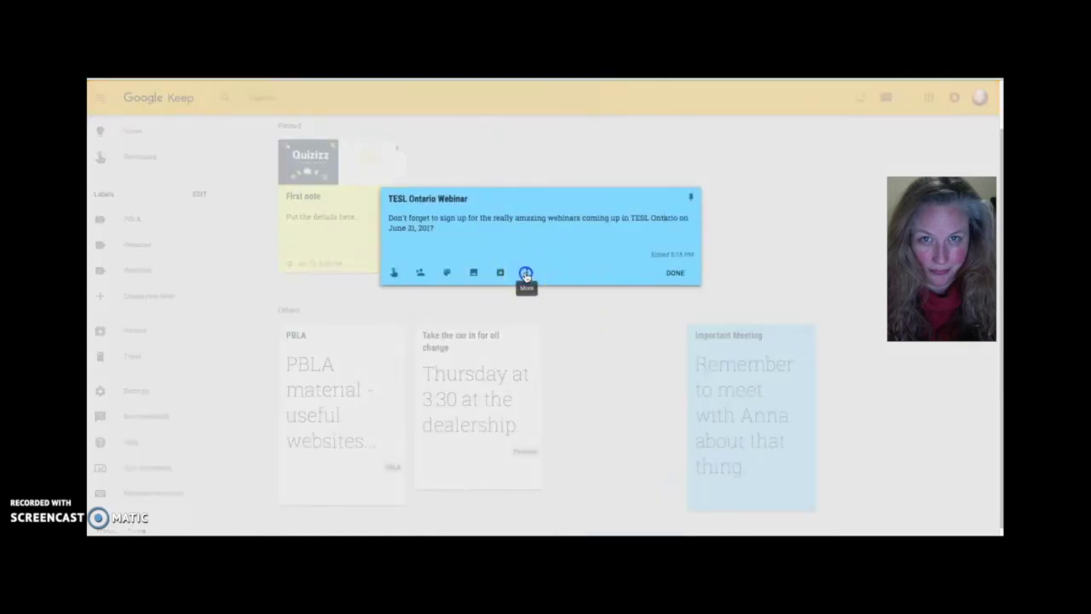
click(526, 273)
click(537, 308)
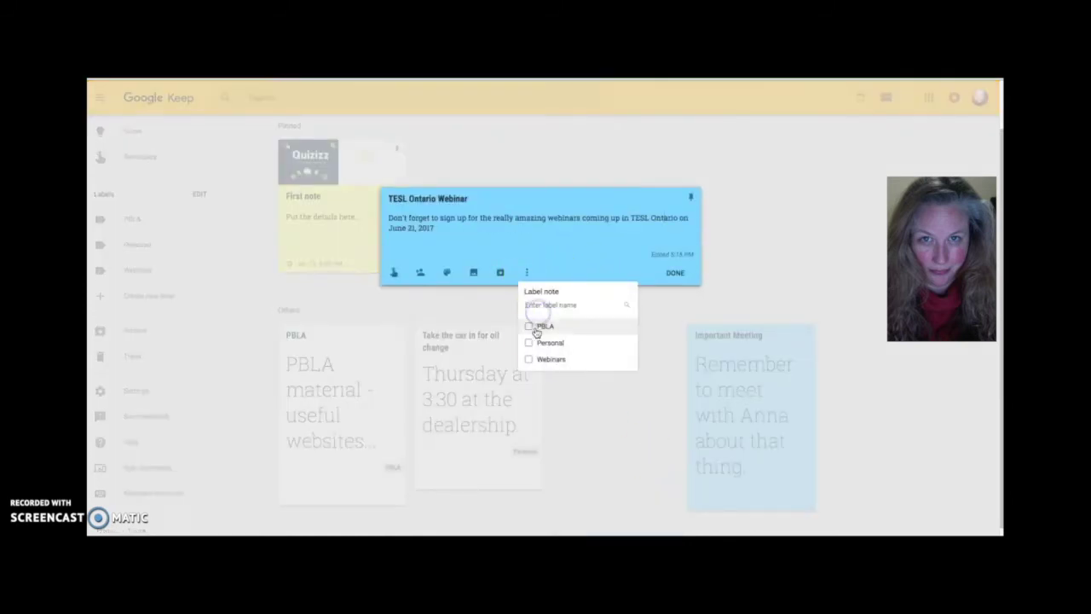
click(529, 359)
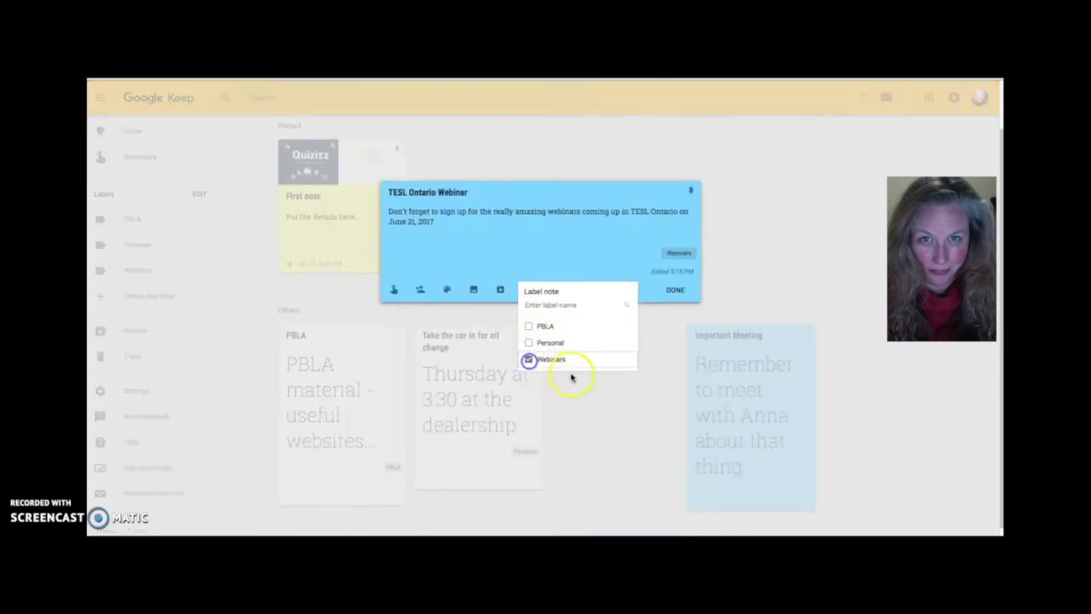
click(675, 290)
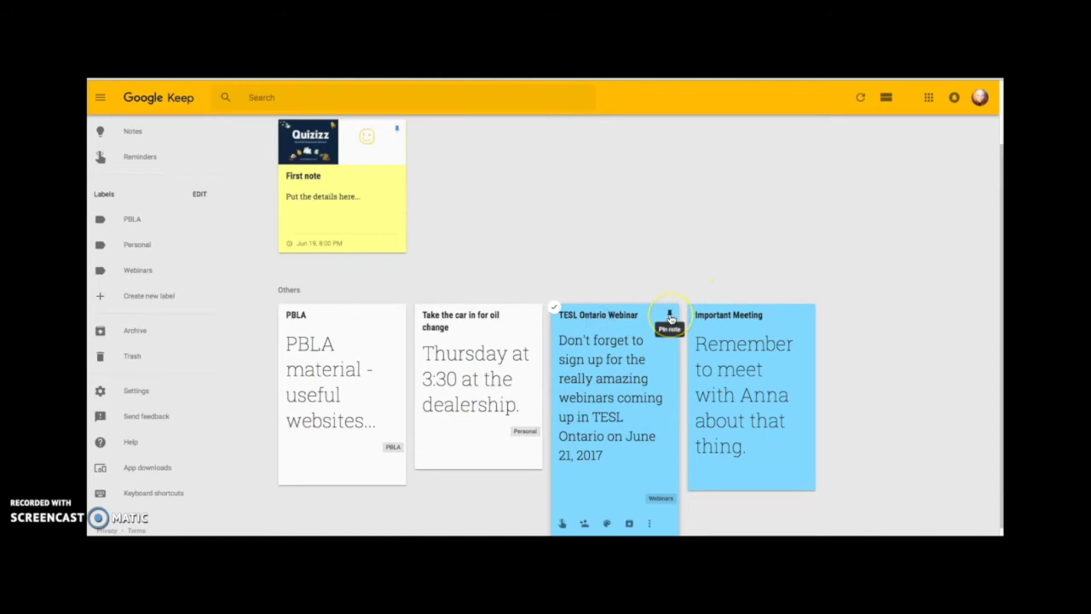
click(670, 316)
click(664, 333)
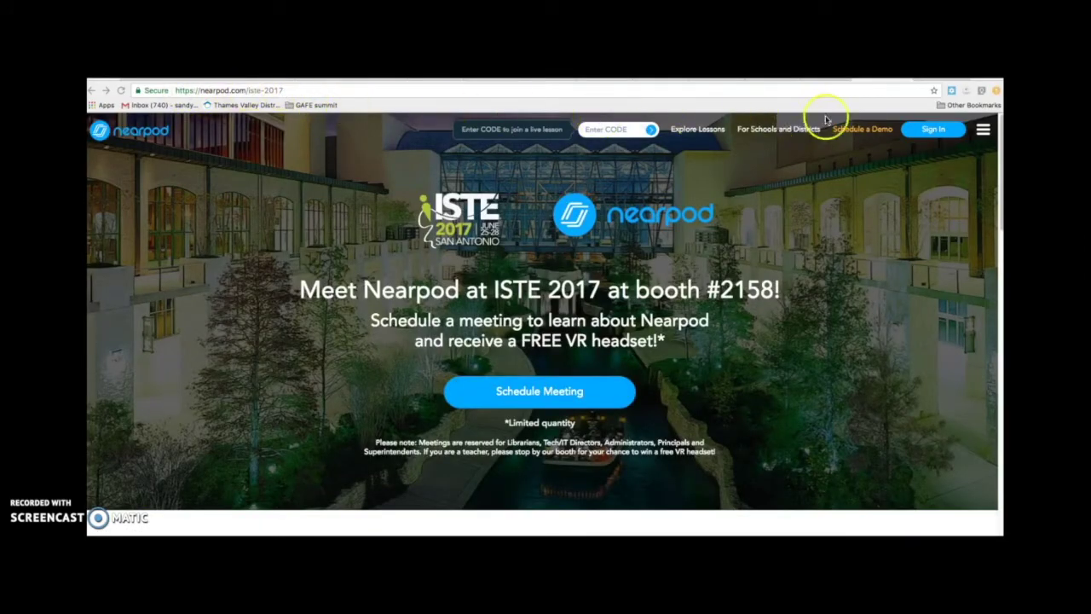
Save a Keep extension note titled Conference reading 'Schedule a meeting for ISTE2017' with the Nearpod link.
click(982, 91)
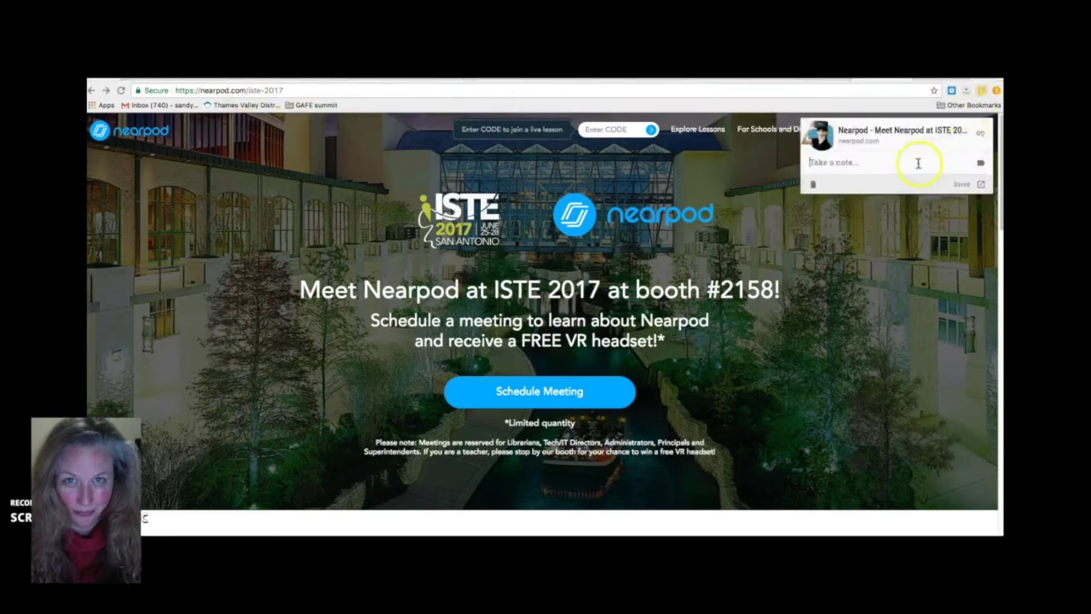
text(Schedule a meeting for ISTE2017)
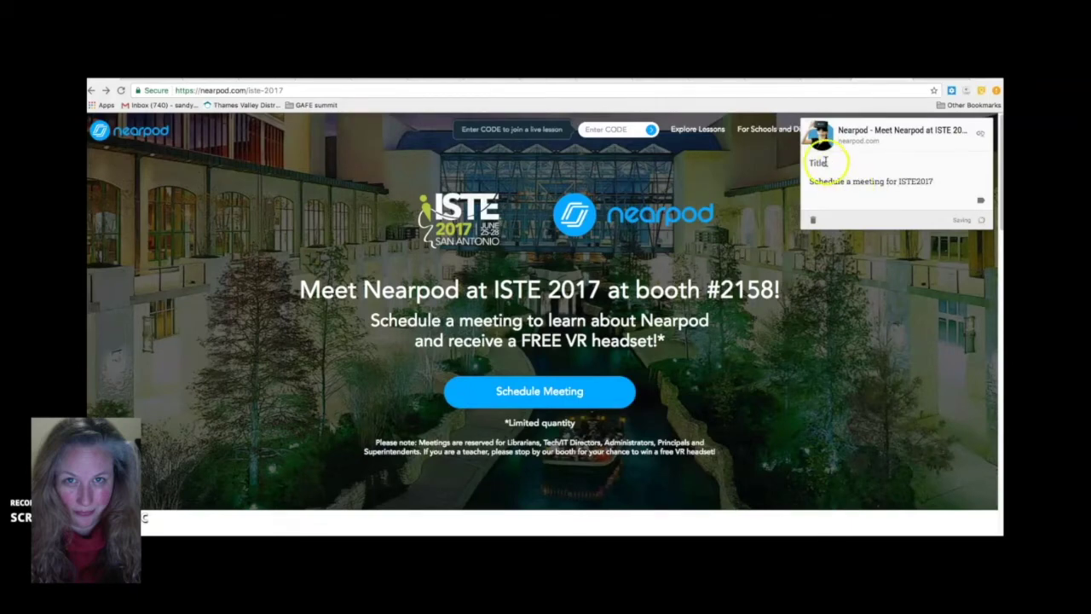
click(824, 162)
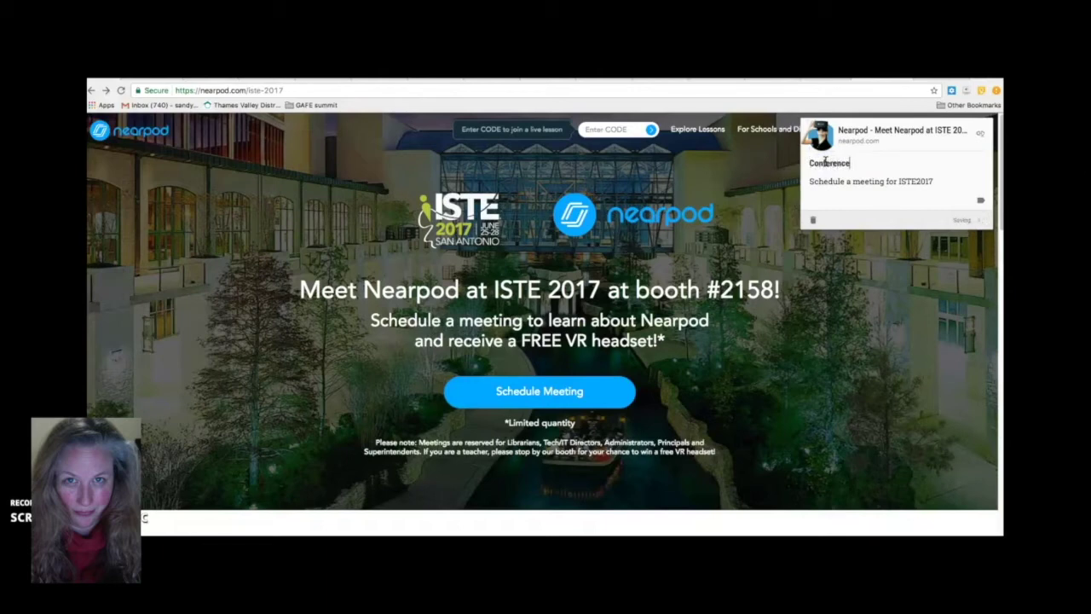
click(927, 200)
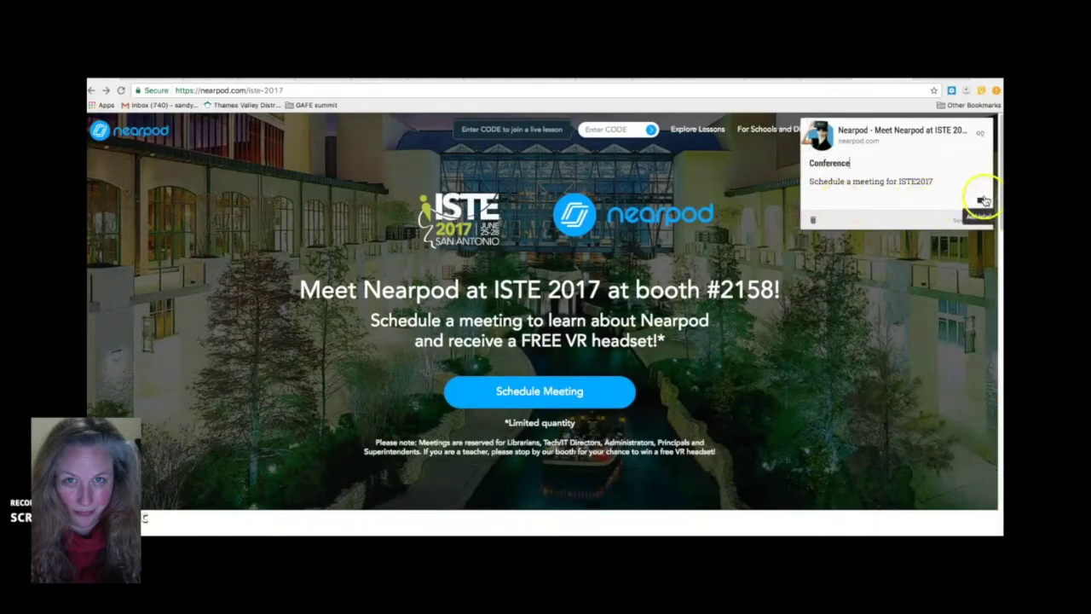
click(945, 177)
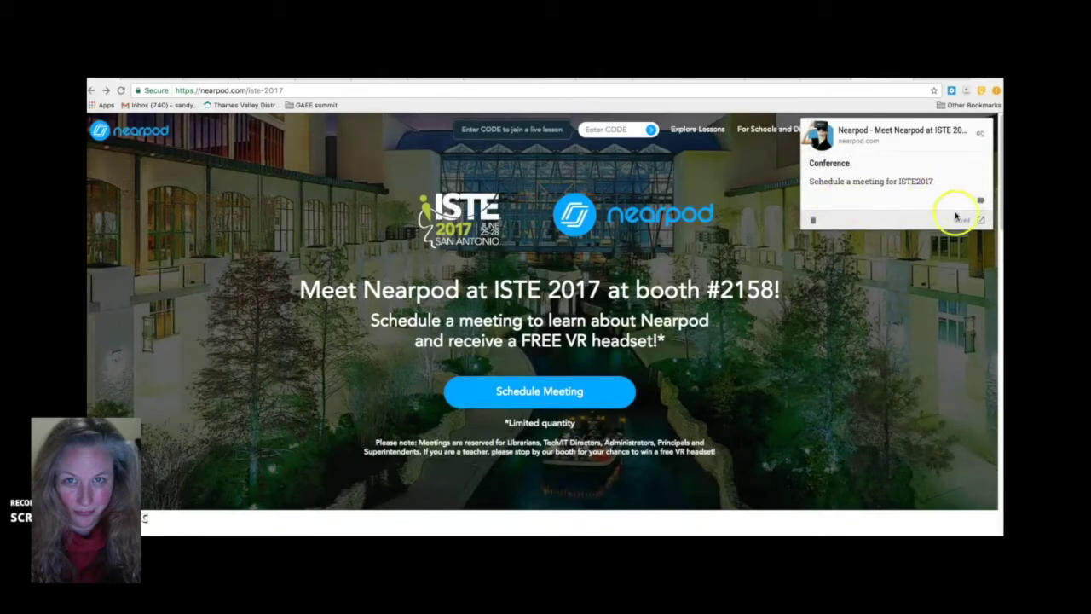
key(Return)
click(901, 245)
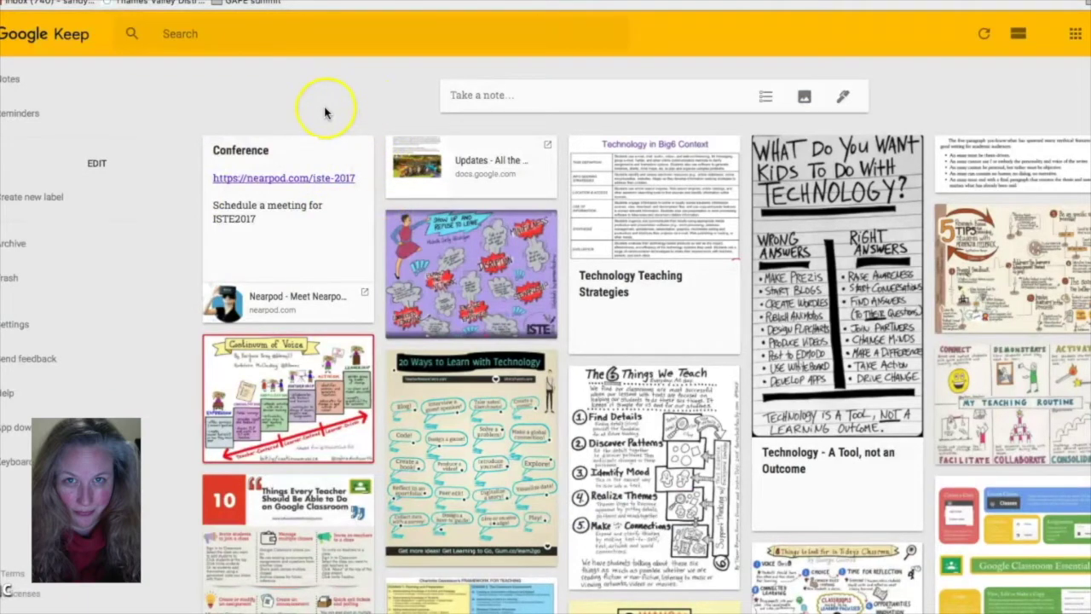
Switch the notes to single-column list view and scroll down through them.
click(1018, 35)
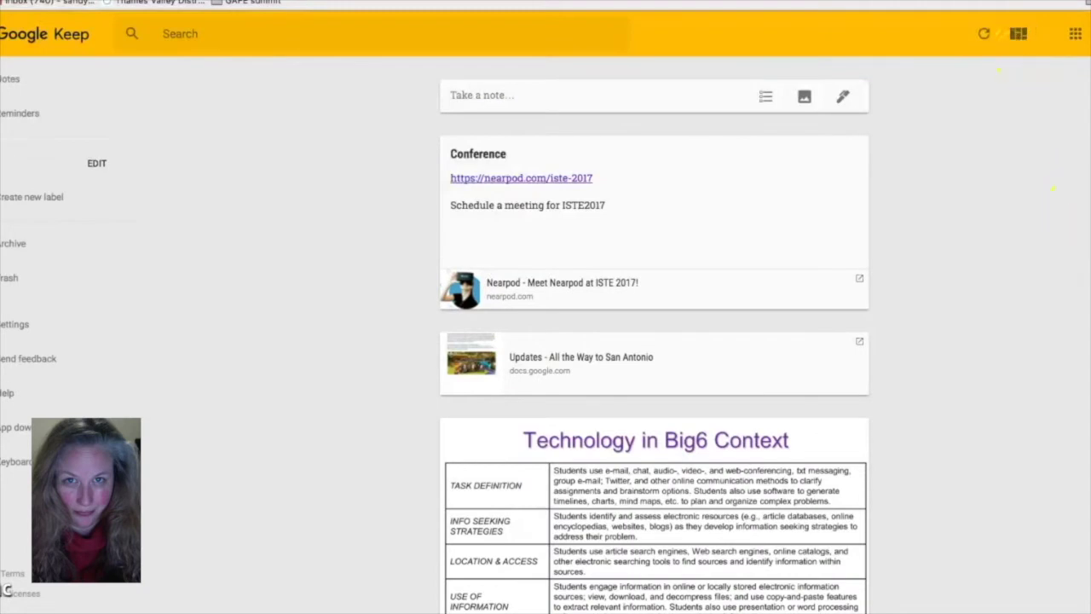
scroll(654, 341, down, 5)
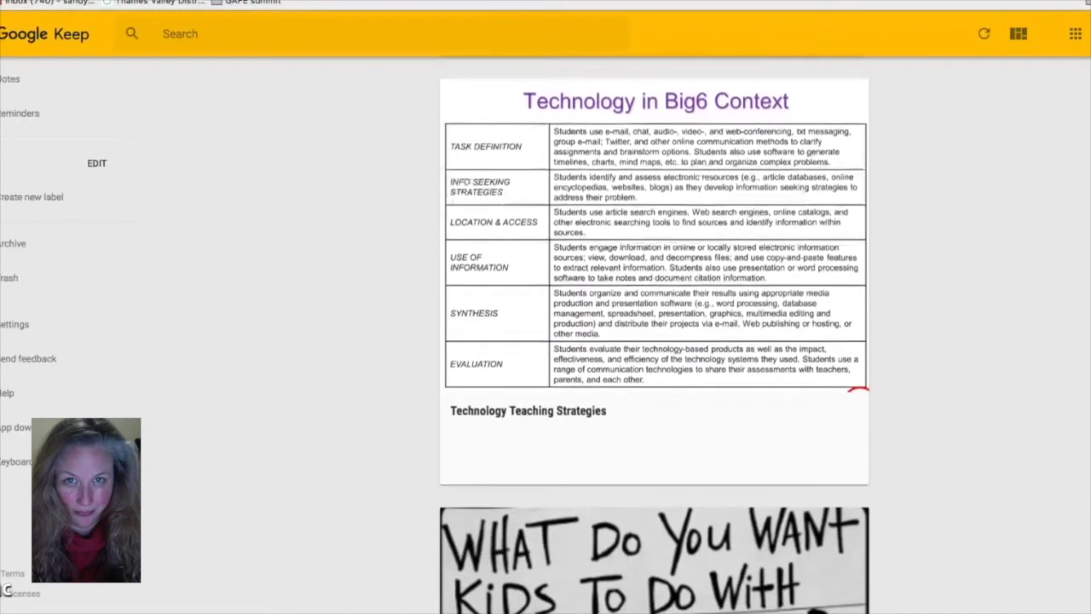
scroll(655, 341, down, 5)
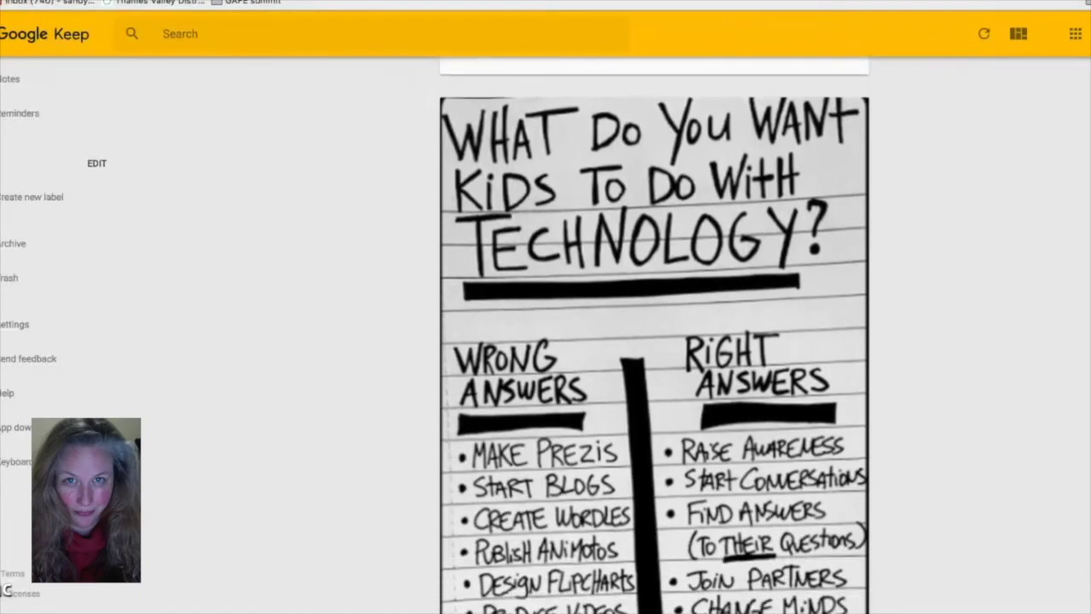
scroll(655, 341, down, 5)
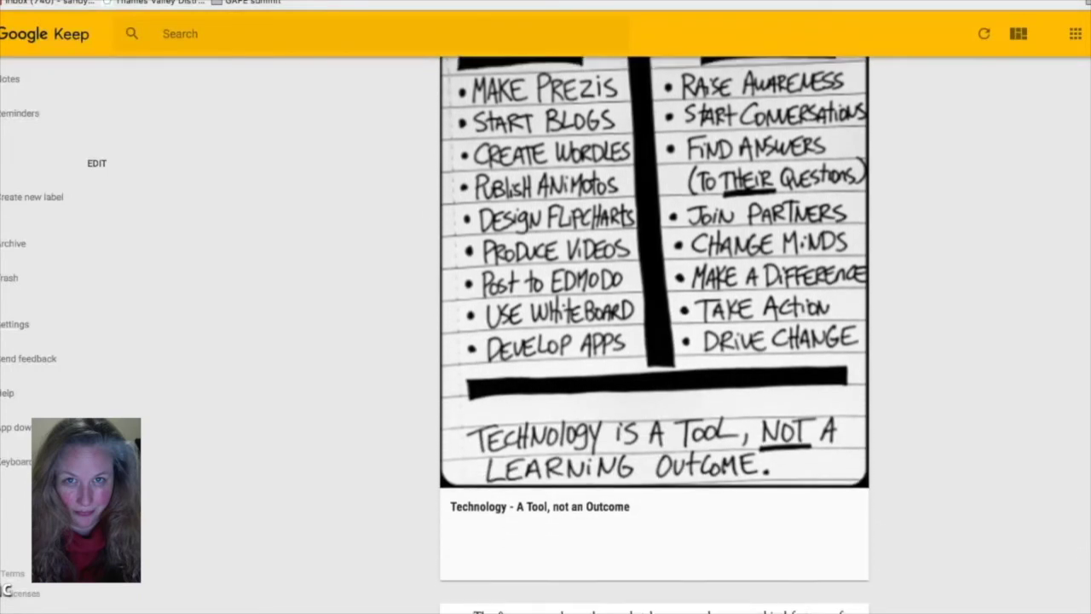
scroll(654, 340, down, 5)
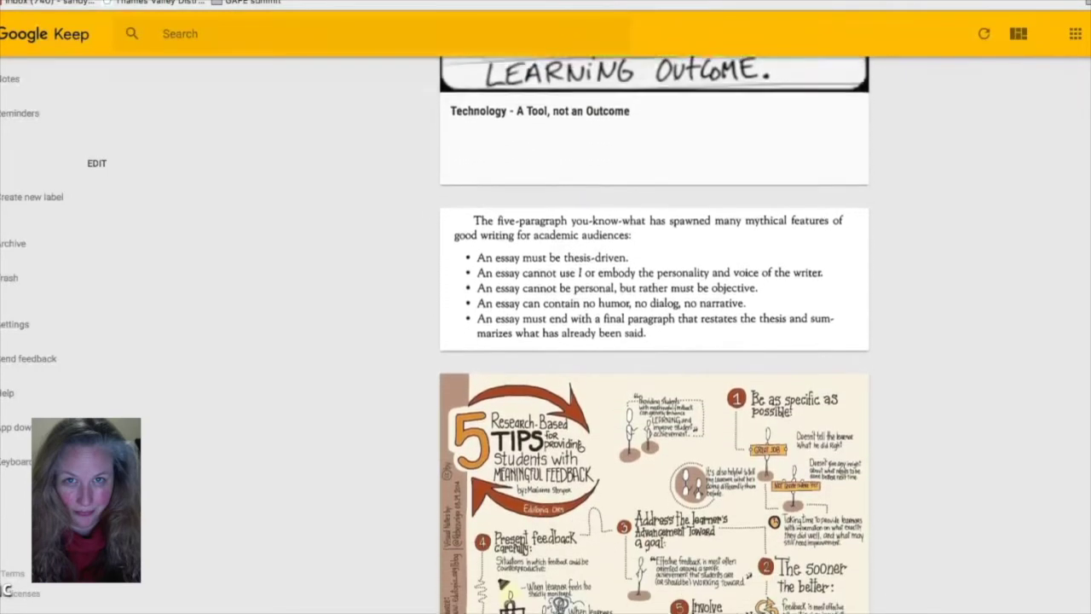
scroll(654, 341, down, 5)
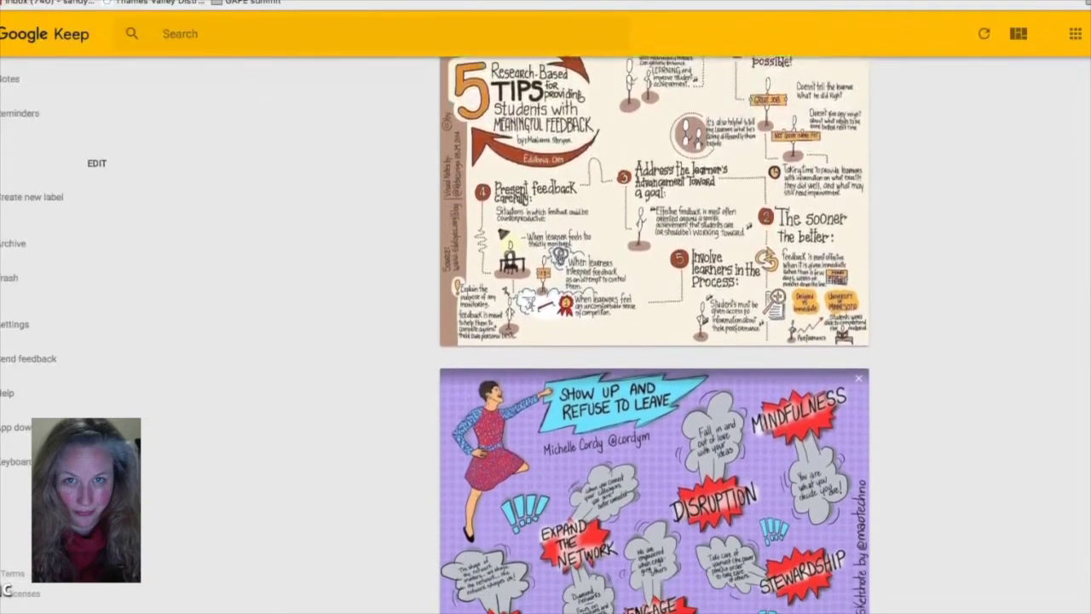
scroll(655, 341, down, 3)
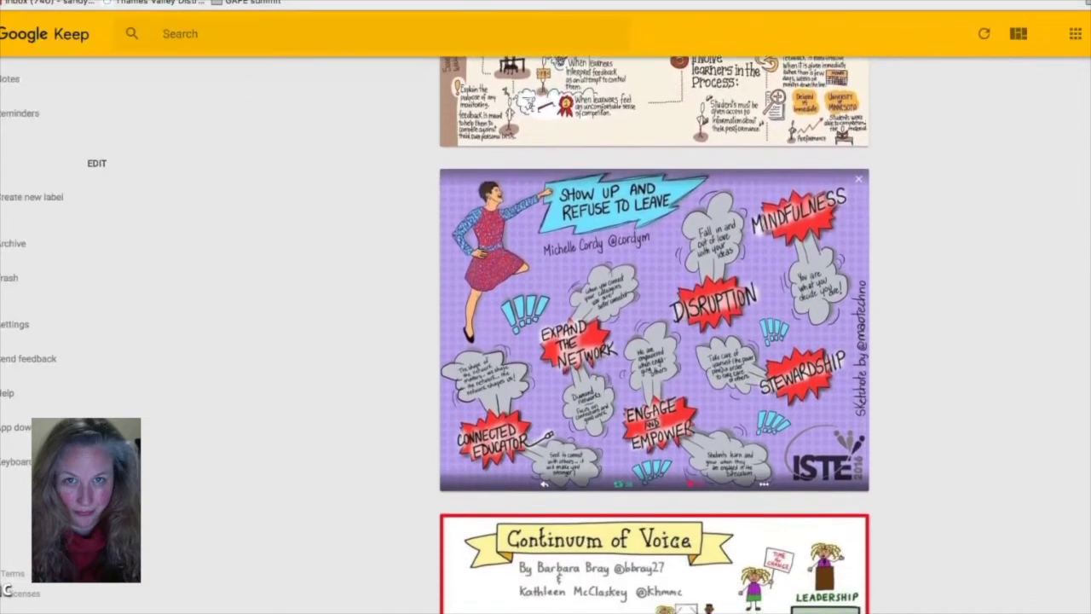
scroll(655, 341, down, 2)
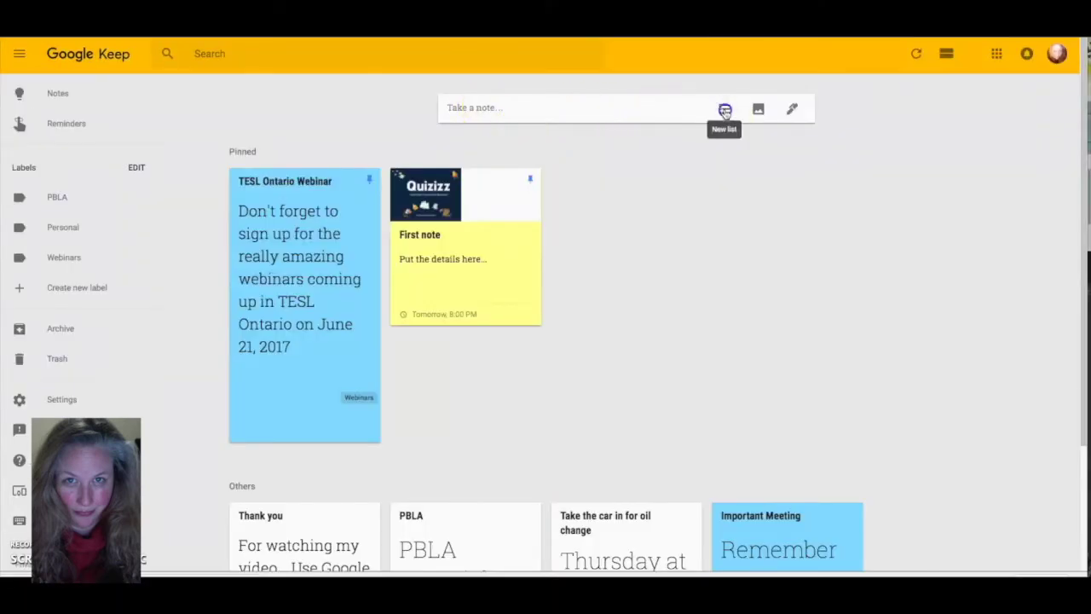
Create a checklist note with items 'remember to do this', 'second' and 'third'.
click(724, 110)
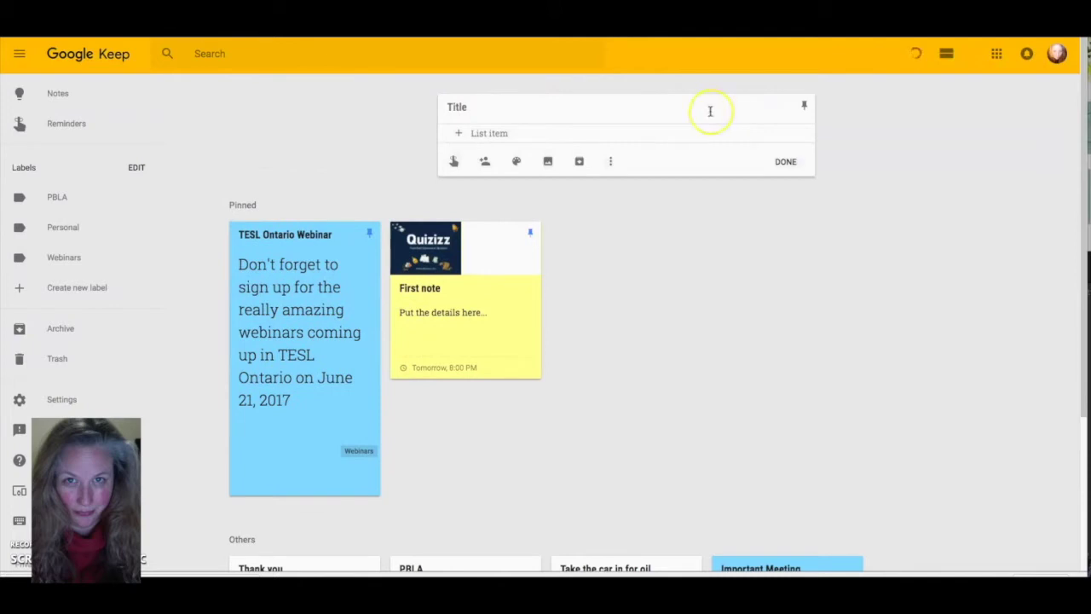
text(rem)
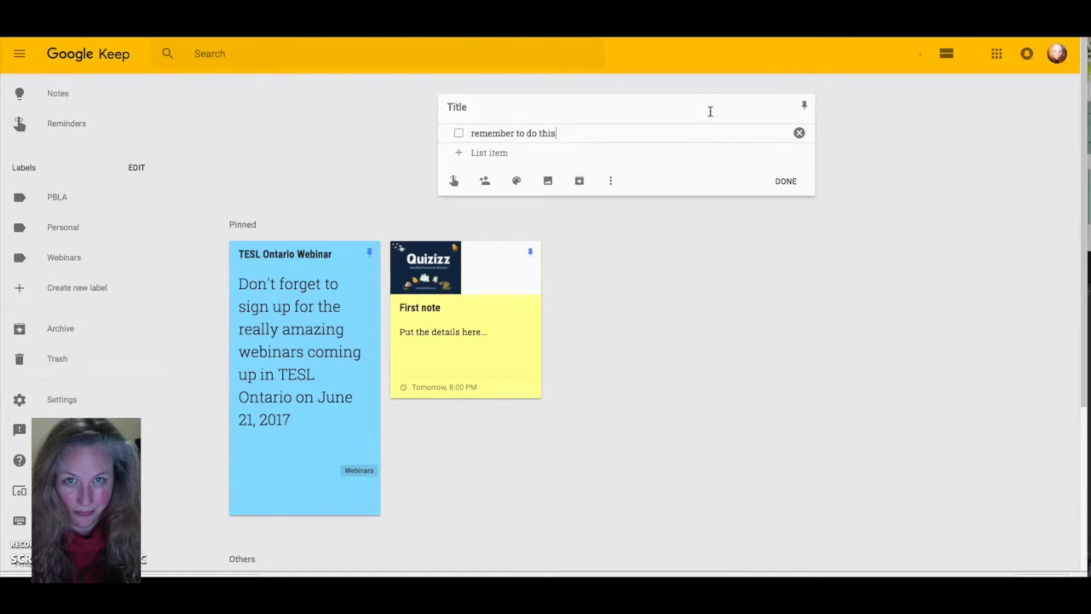
text(ember to do this)
click(460, 155)
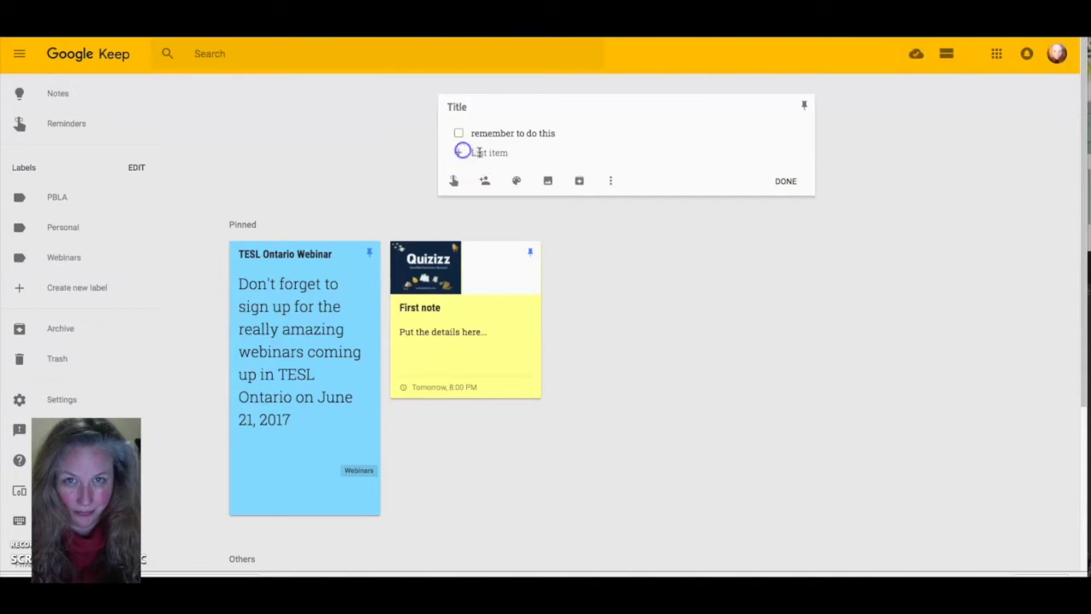
click(479, 153)
text(seco)
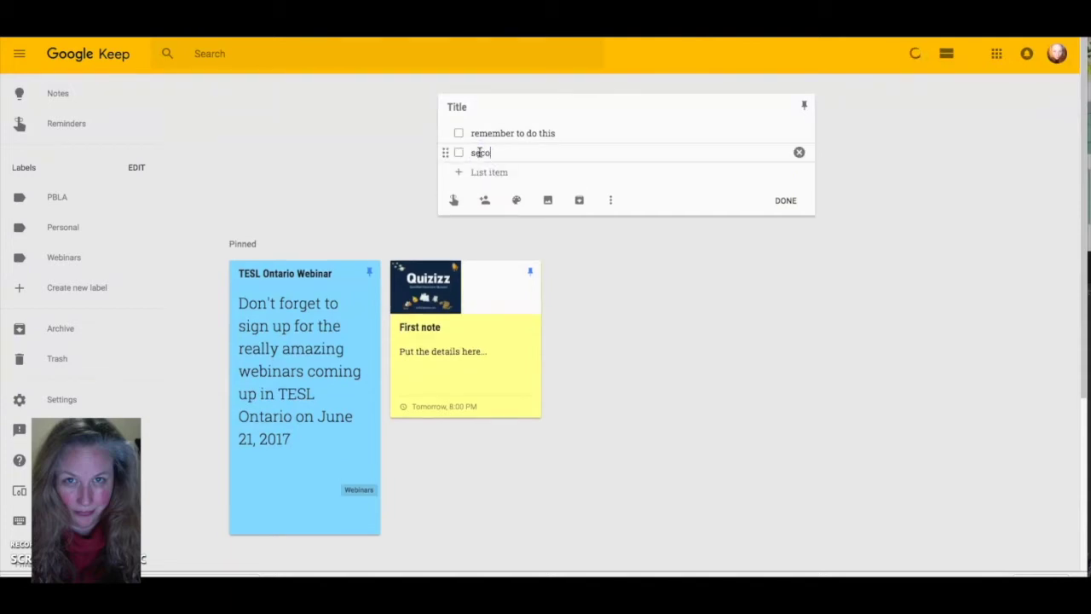
text(nd)
click(480, 172)
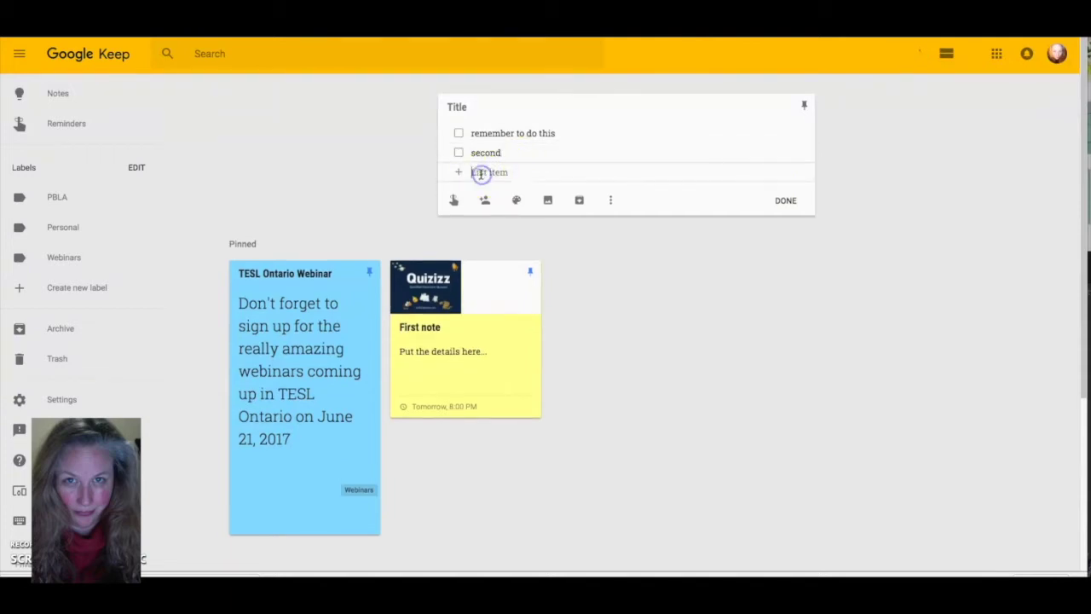
text(third)
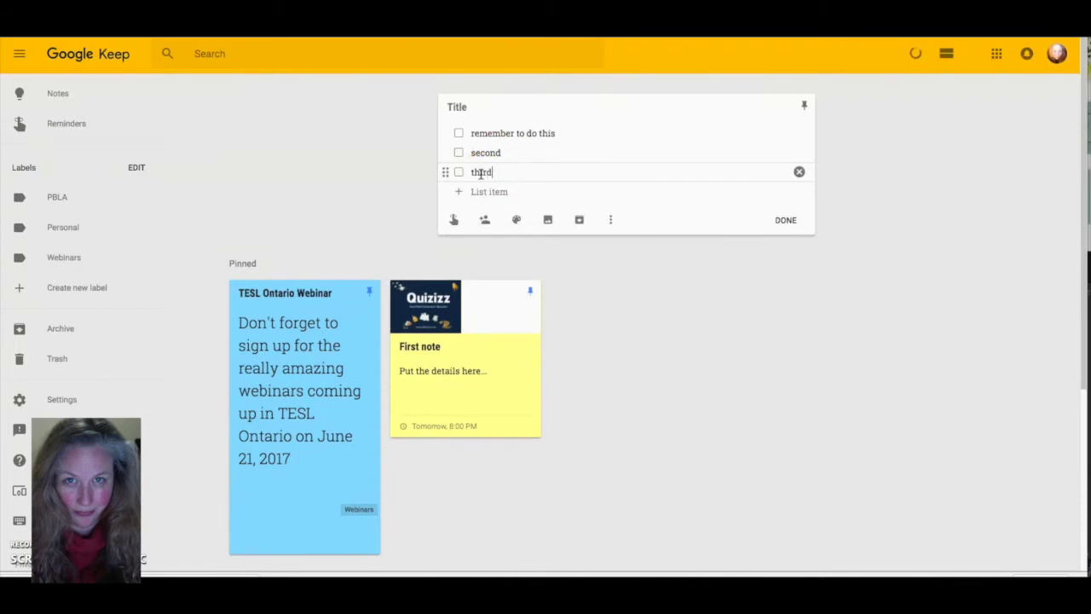
click(640, 295)
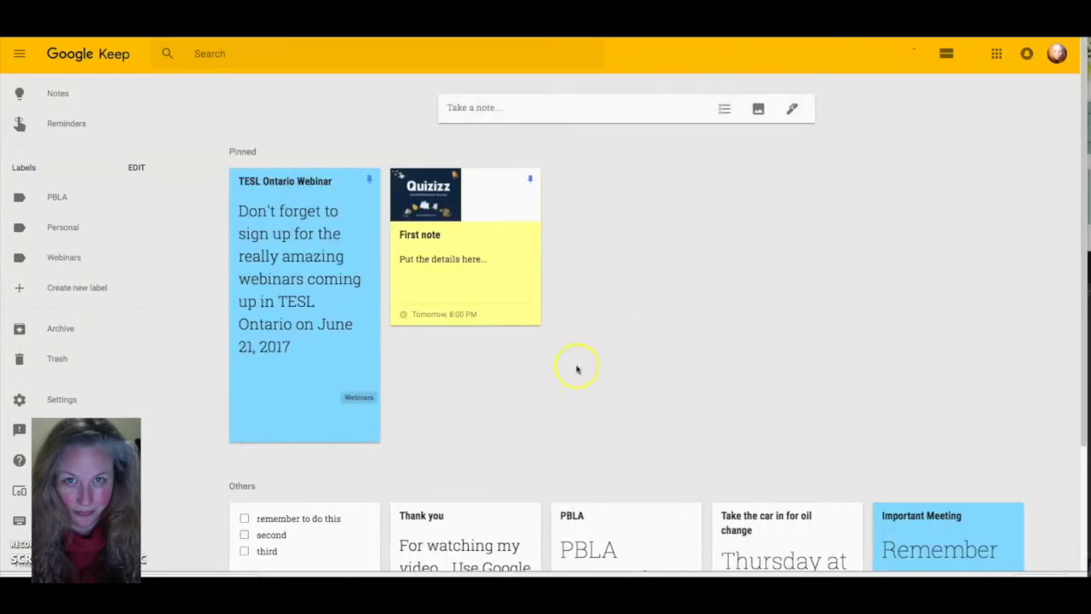
Pin the checklist note and tick off all three items.
scroll(363, 387, down, 2)
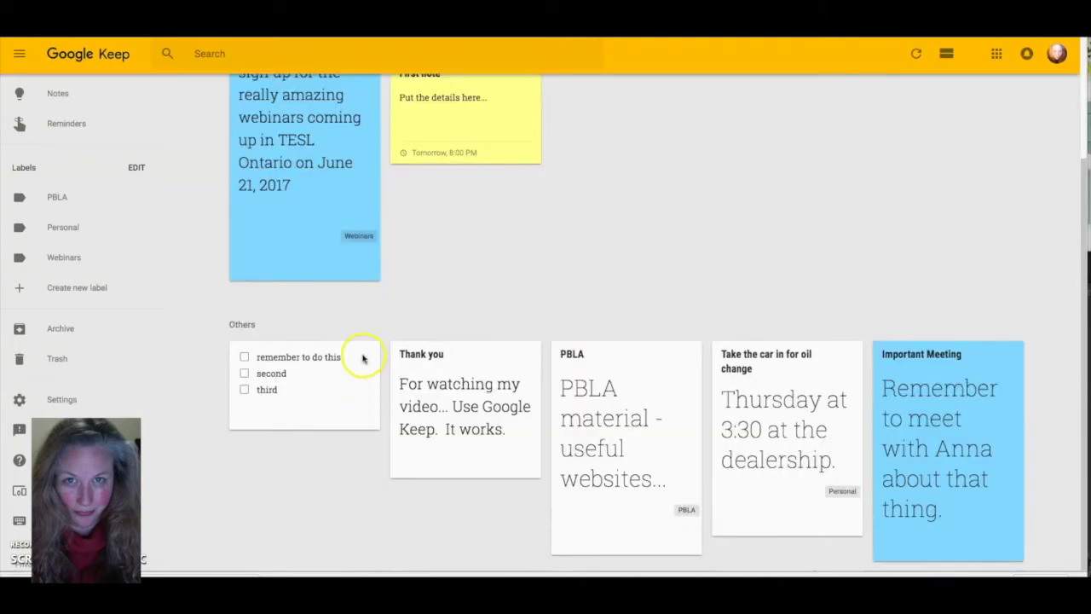
click(365, 356)
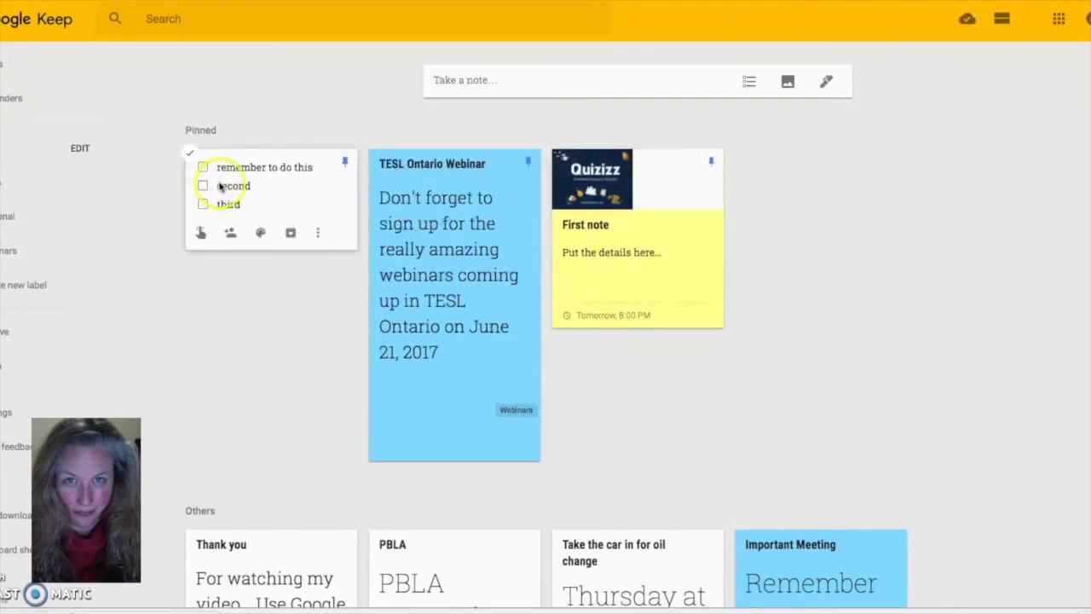
click(202, 167)
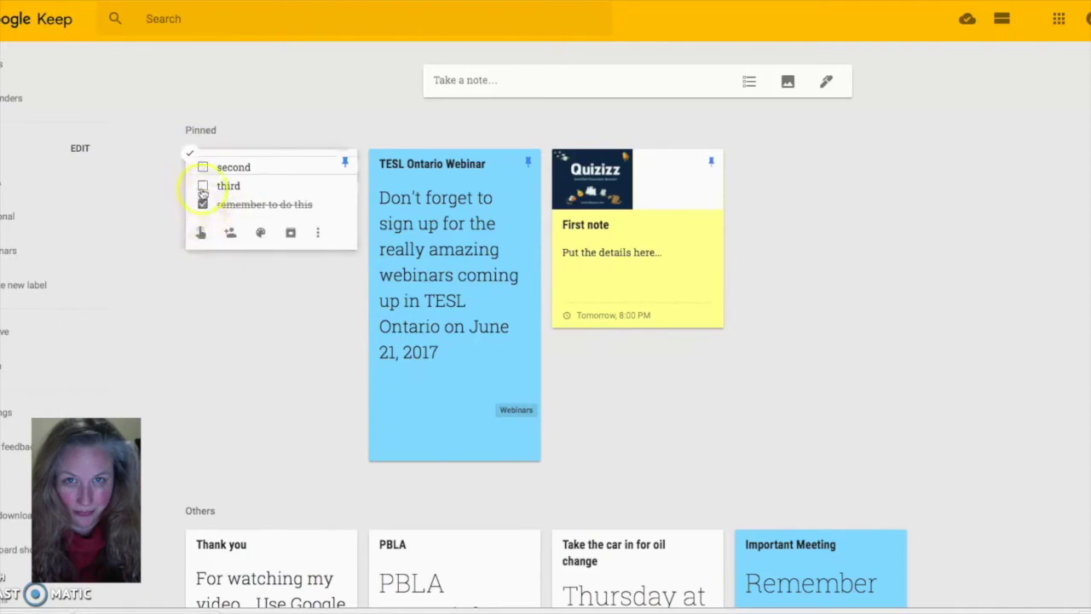
click(202, 186)
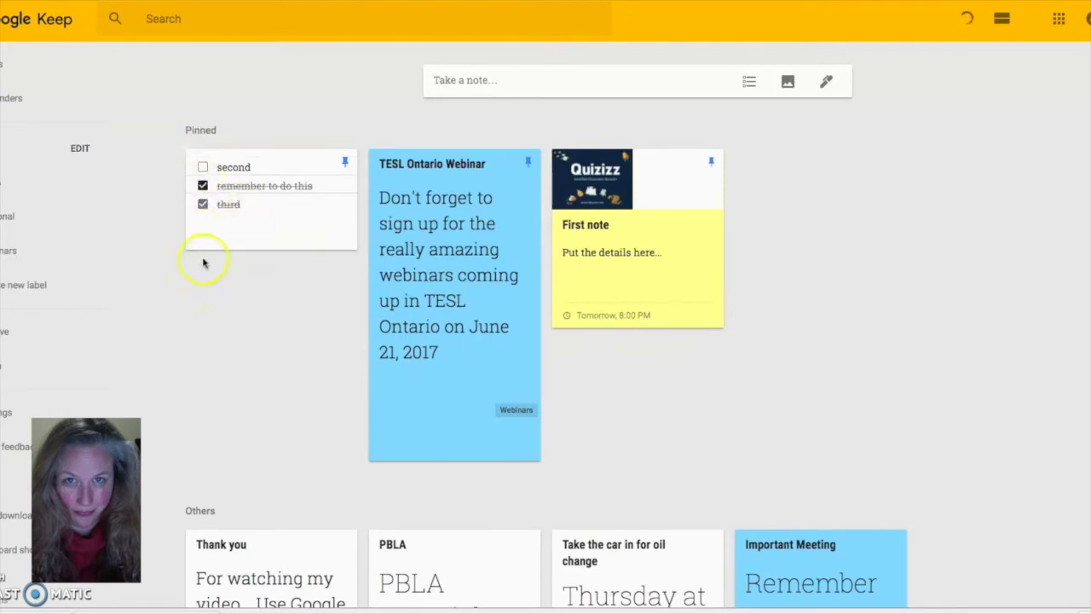
click(202, 167)
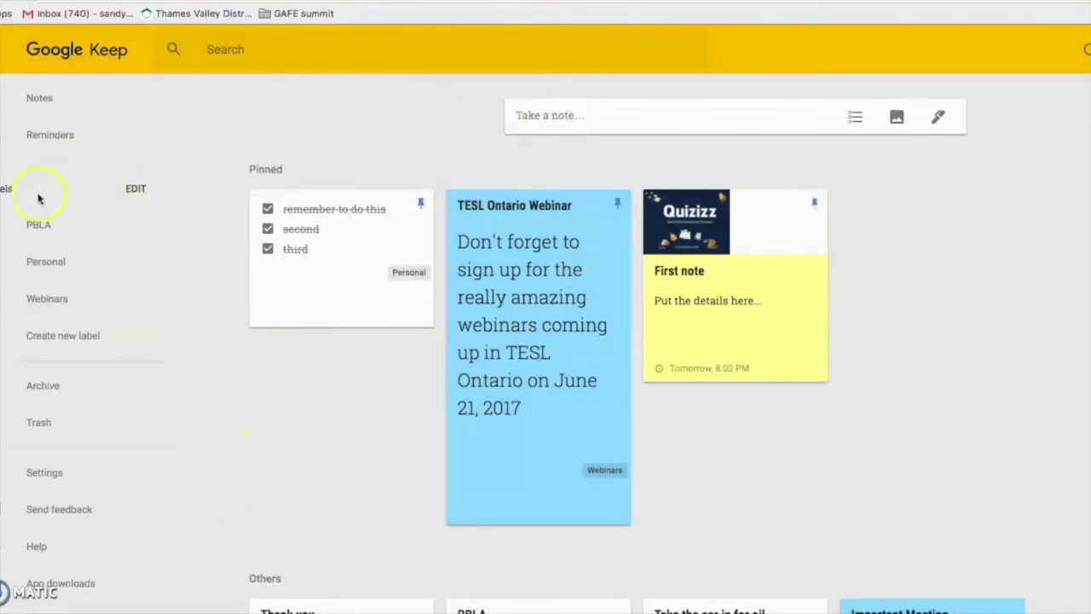
click(34, 228)
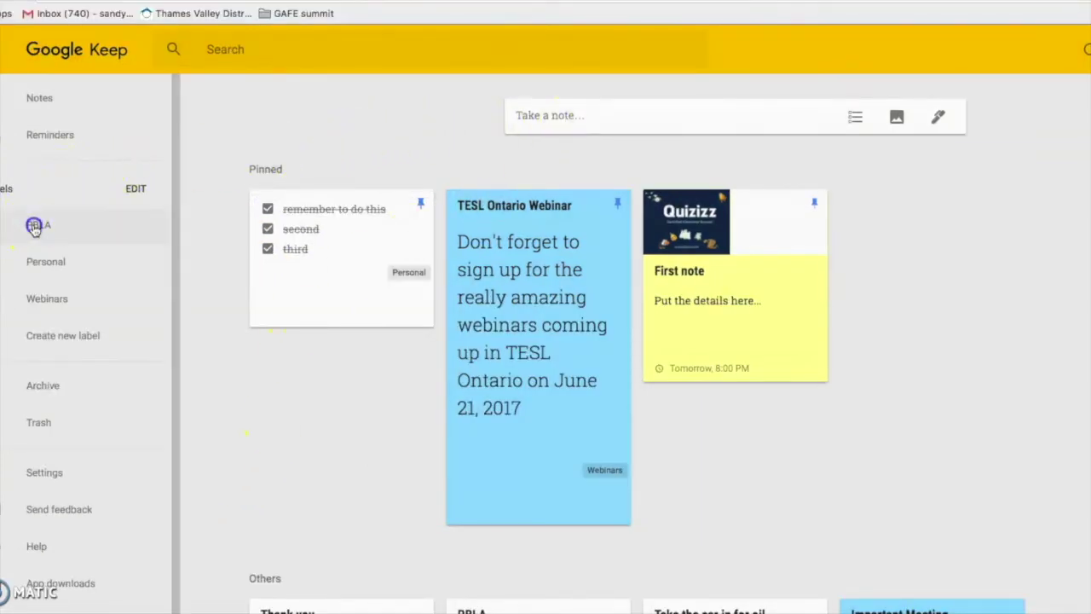
click(36, 266)
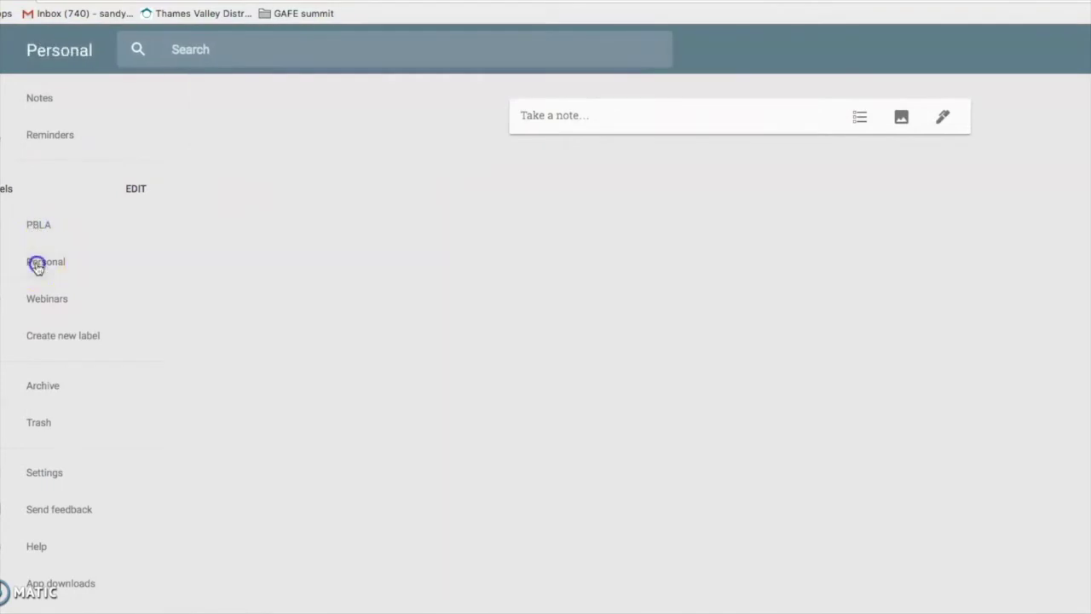
click(42, 307)
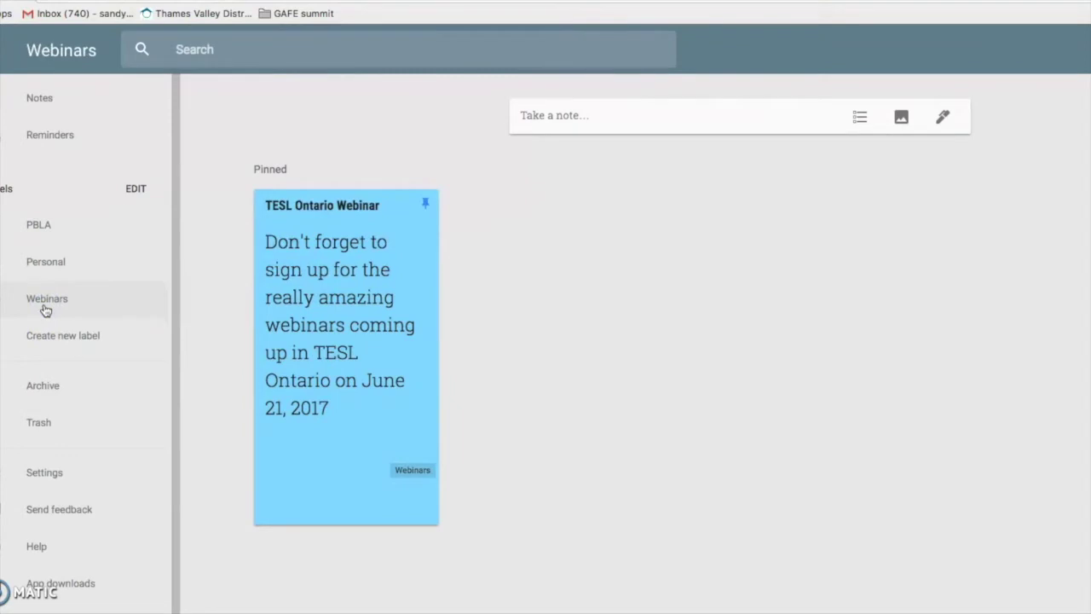
click(47, 386)
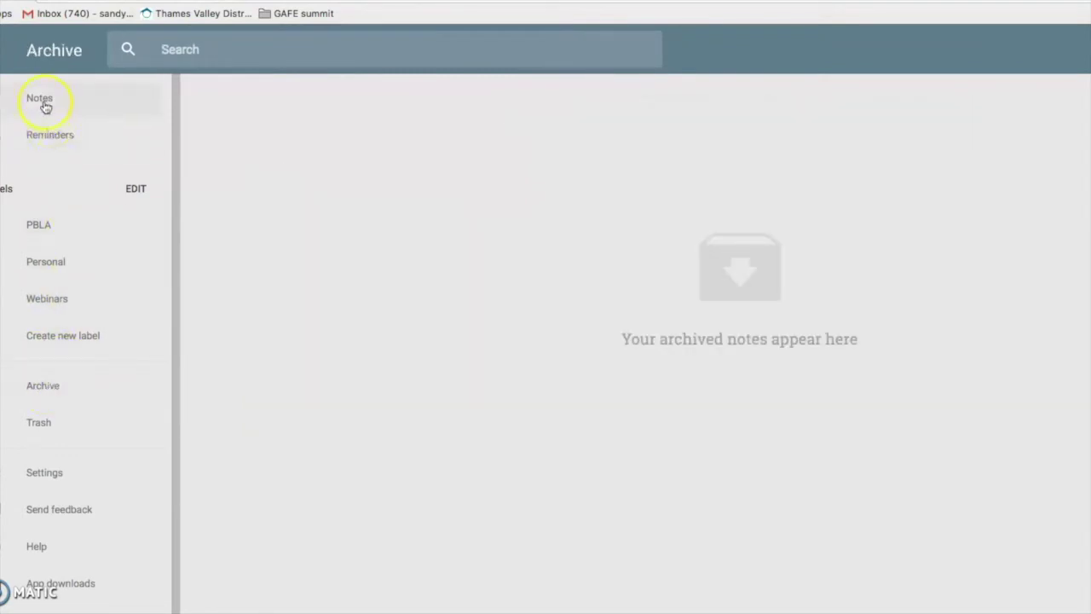
click(46, 137)
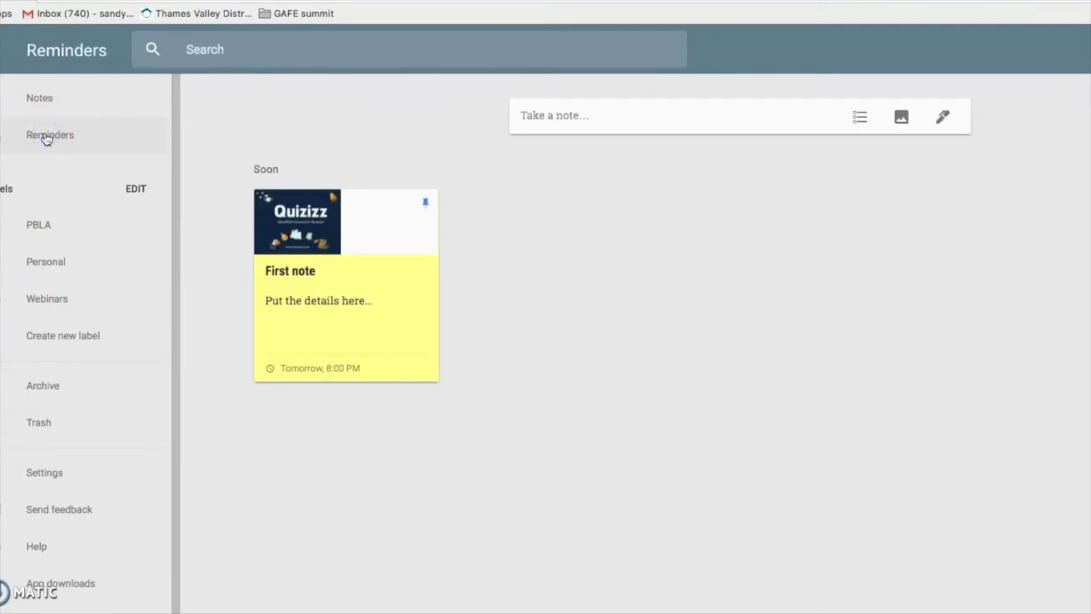
click(38, 100)
Bring the Chrome window with the SPEAKING PRACTICE for S:II TASK Google Doc forward.
click(185, 591)
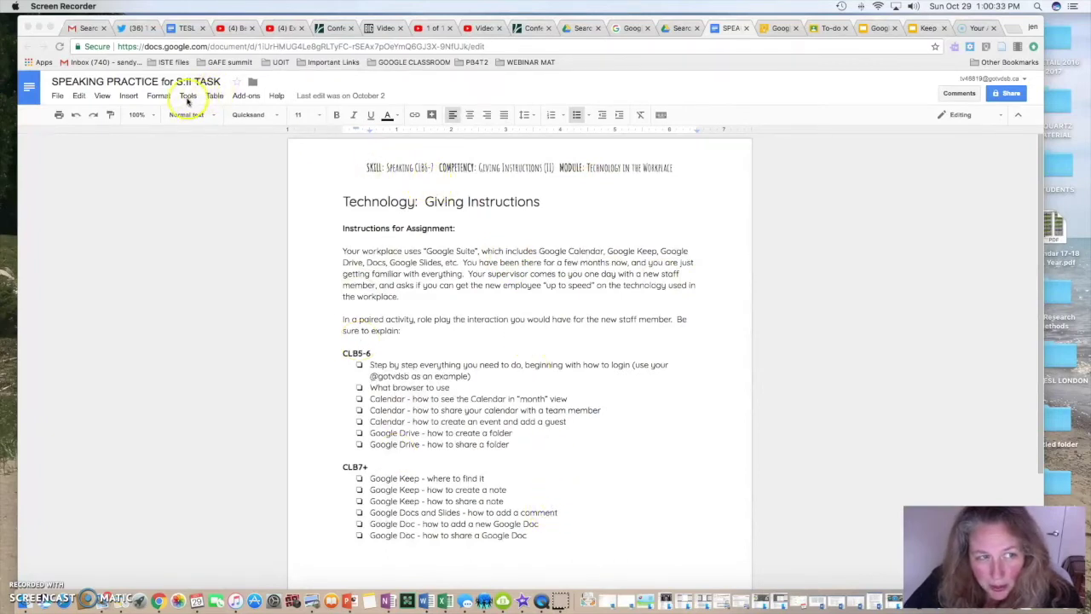
click(188, 99)
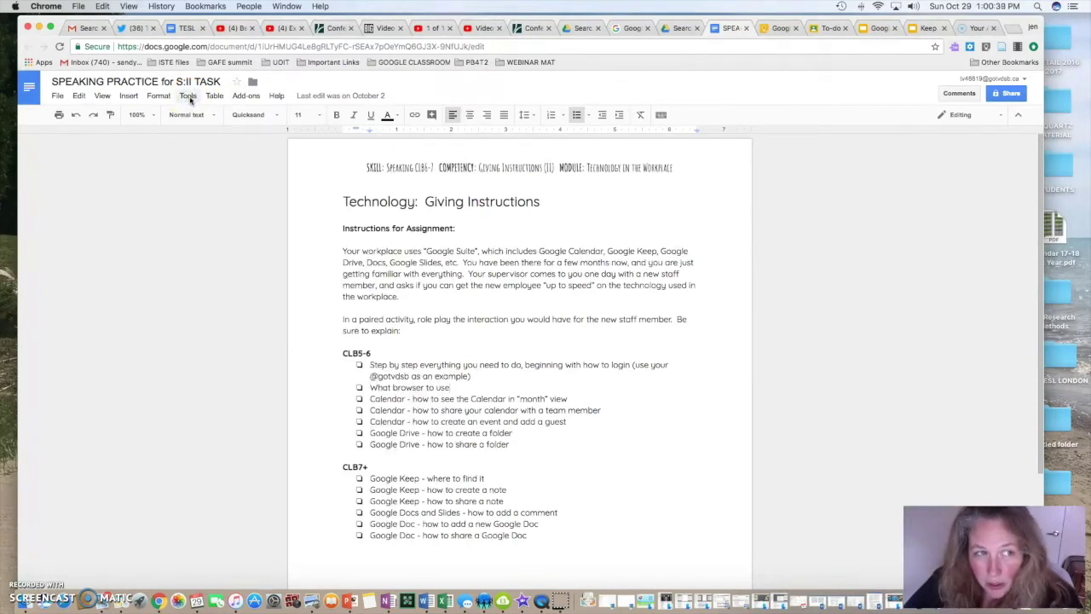
Open the Keep notepad from the Tools menu beside the Technology: Giving Instructions assignment.
click(188, 97)
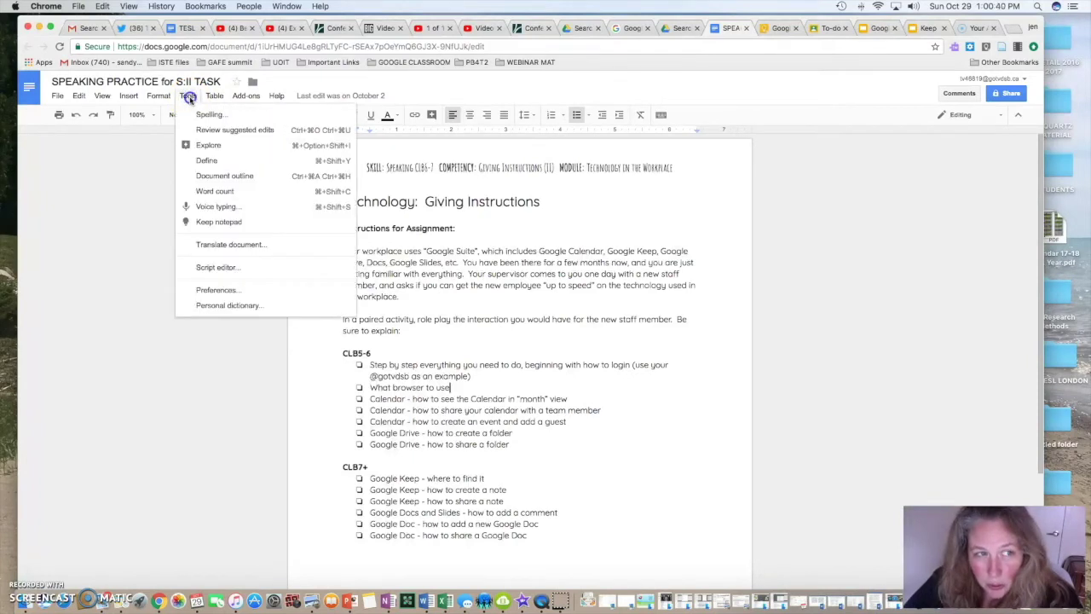
click(262, 223)
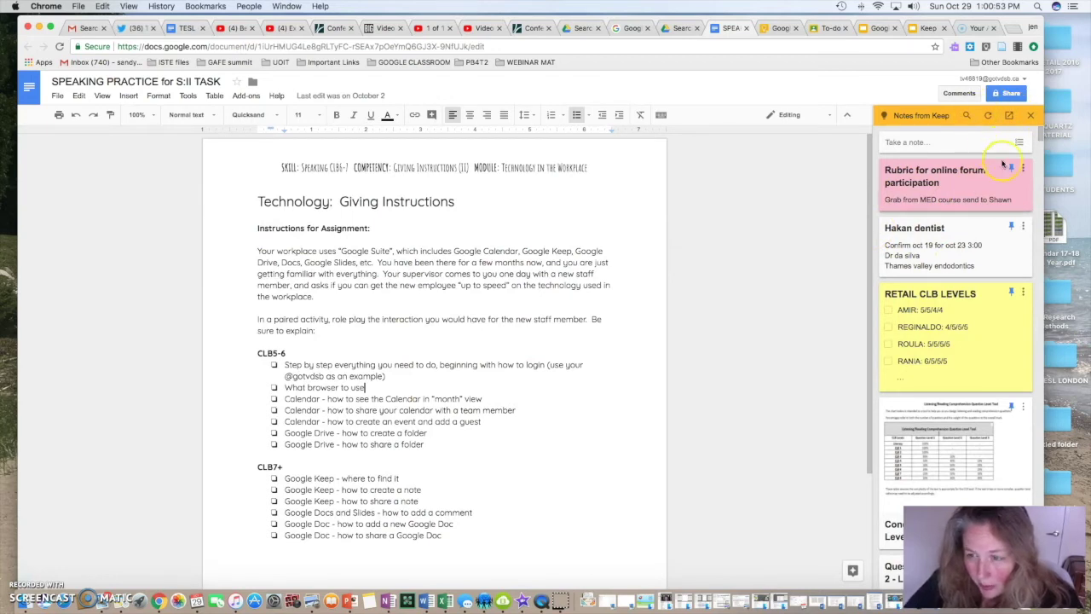
click(976, 126)
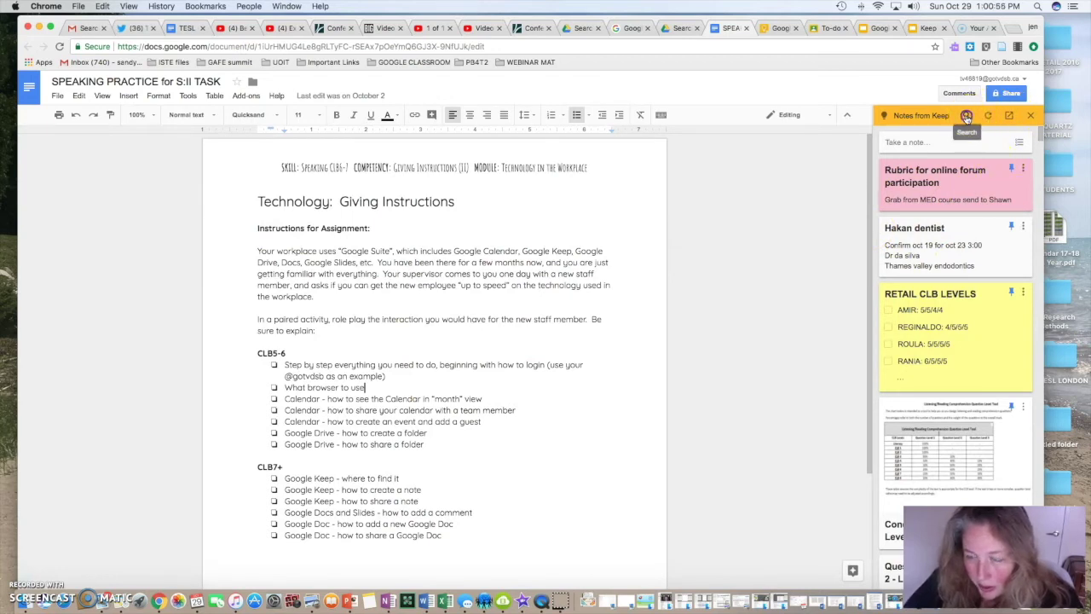
Search the Keep notes for 'CLB speaking' to list notes like PROFILE OF ABILITY CLB 6 SPEAKING.
click(967, 116)
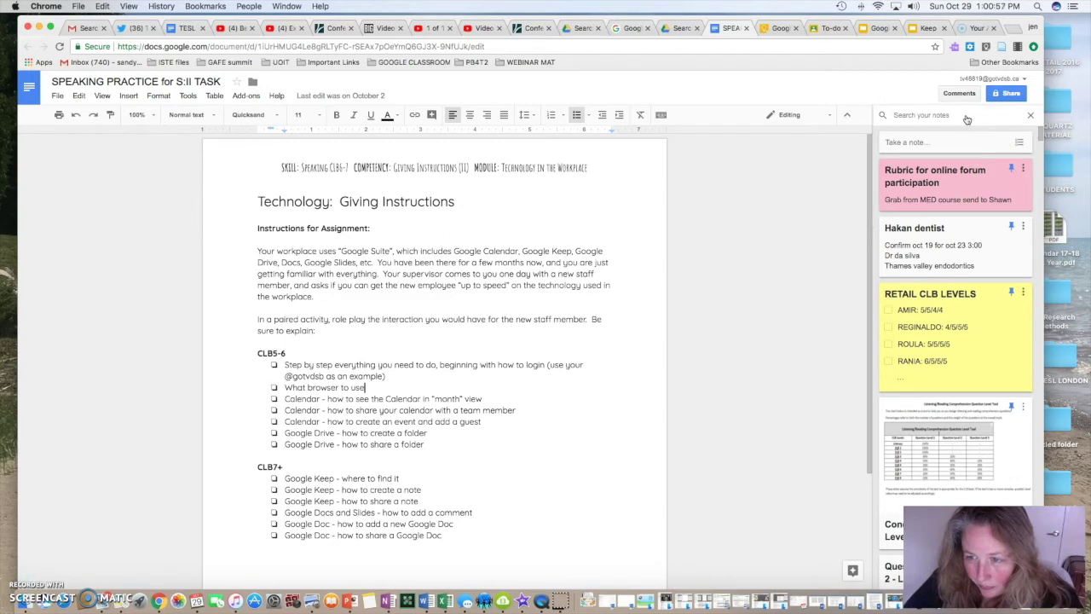
click(947, 137)
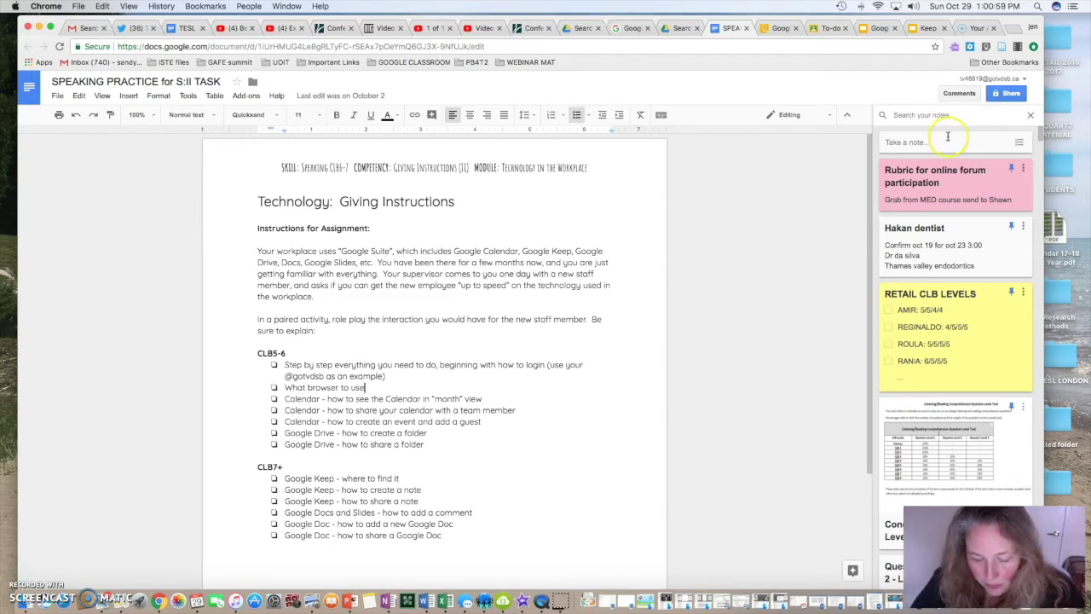
text(CLB)
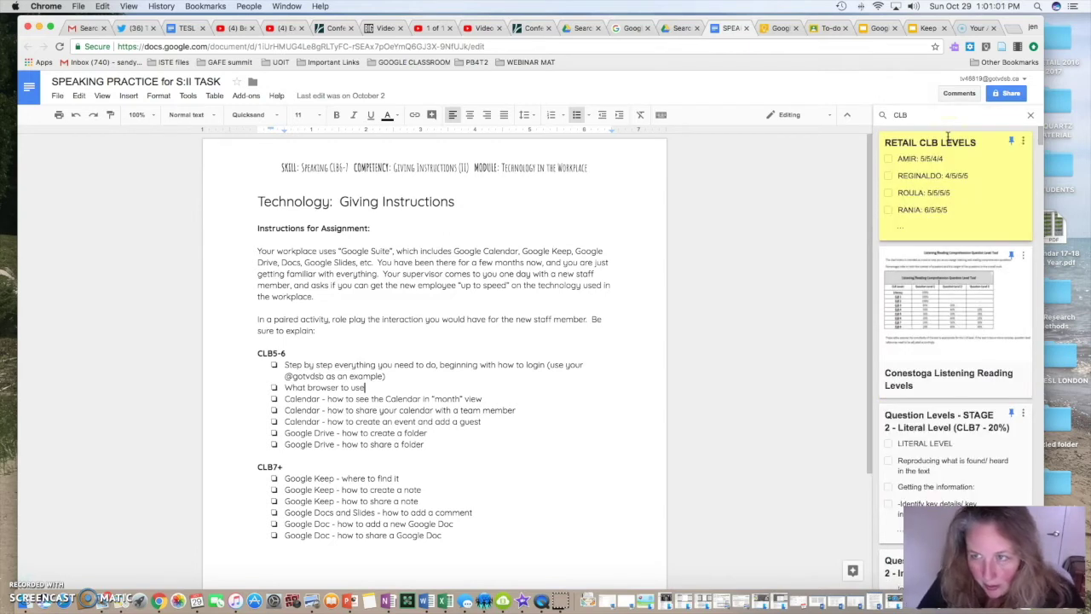
click(803, 258)
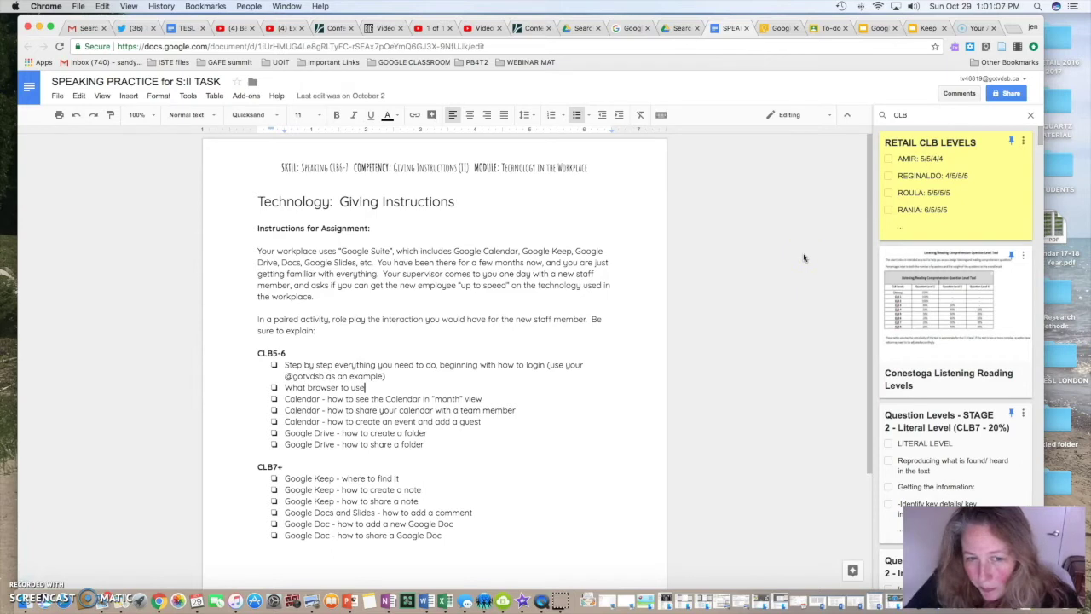
click(834, 202)
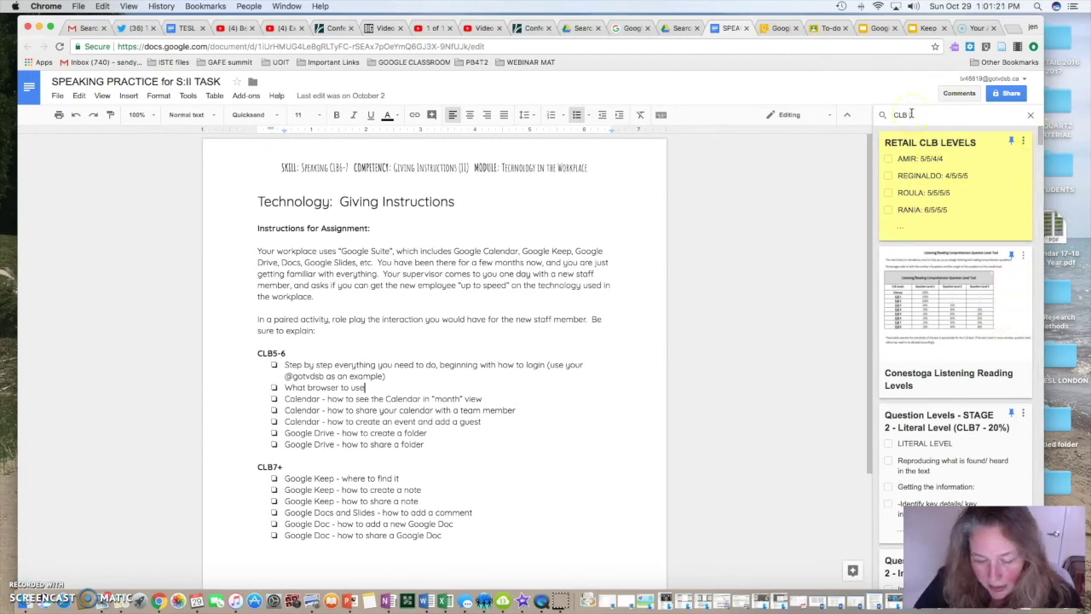
text(speaking)
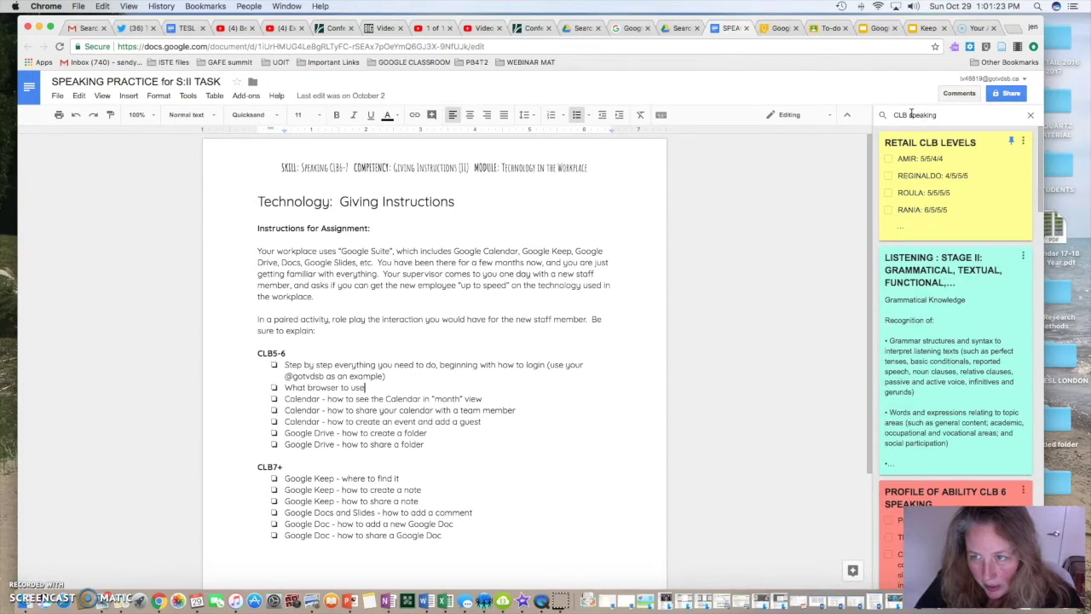
Scroll the 'CLB speaking' results and open the SPEAKING CLB6:II GIVING INSTRUCTIONS note.
click(1040, 145)
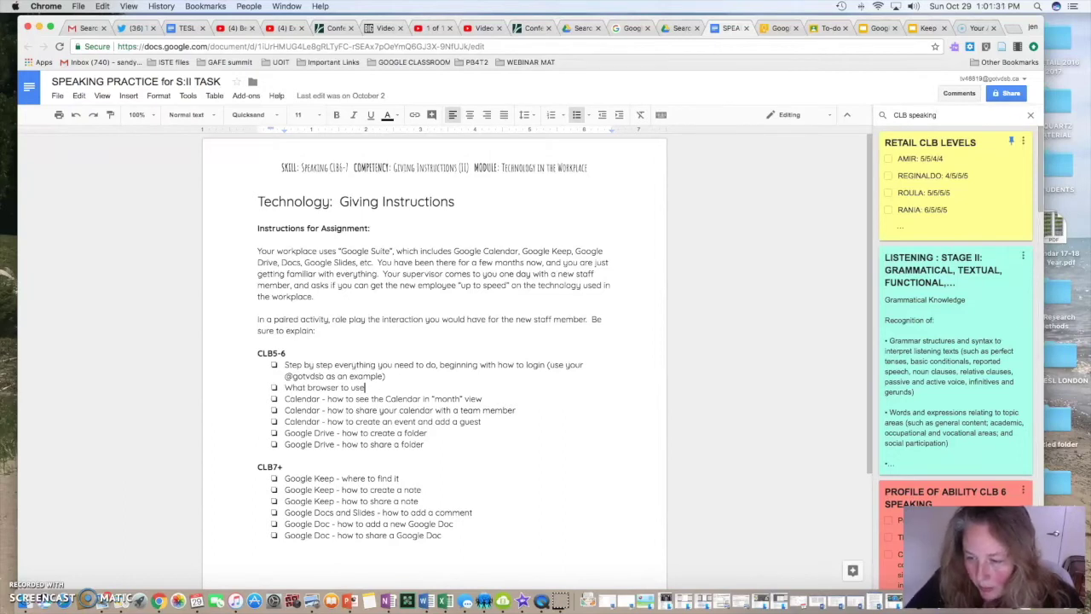
click(1040, 147)
click(1040, 145)
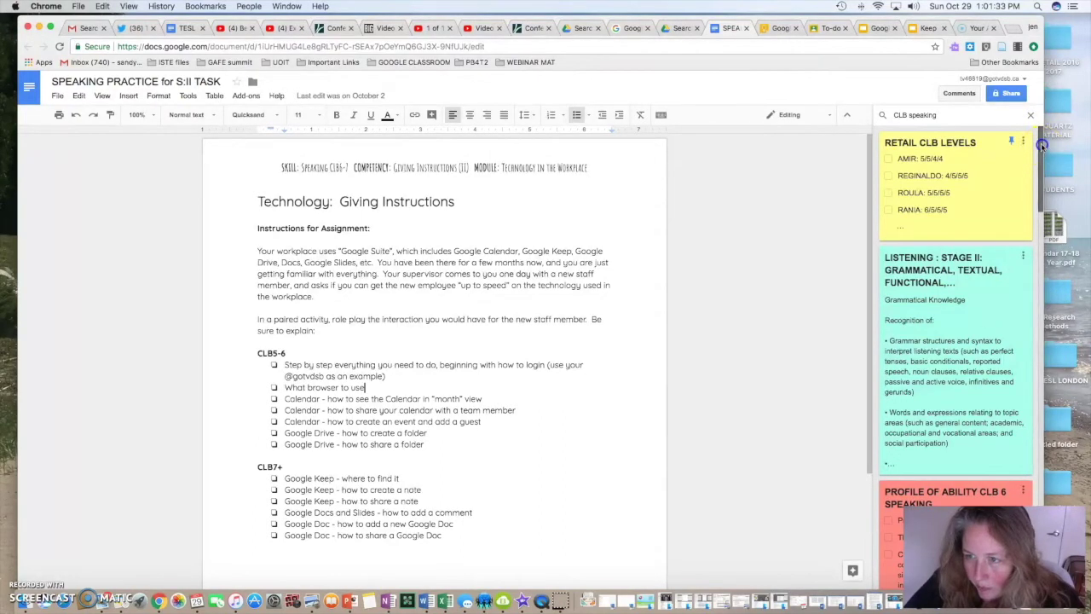
drag(1041, 145, 1041, 148)
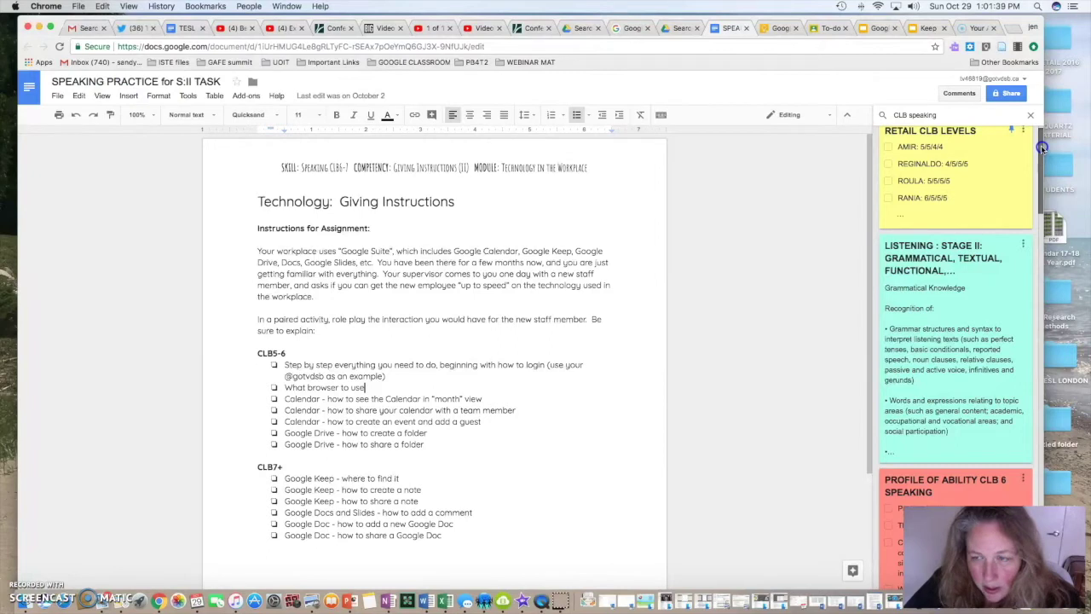
drag(1041, 145, 1022, 278)
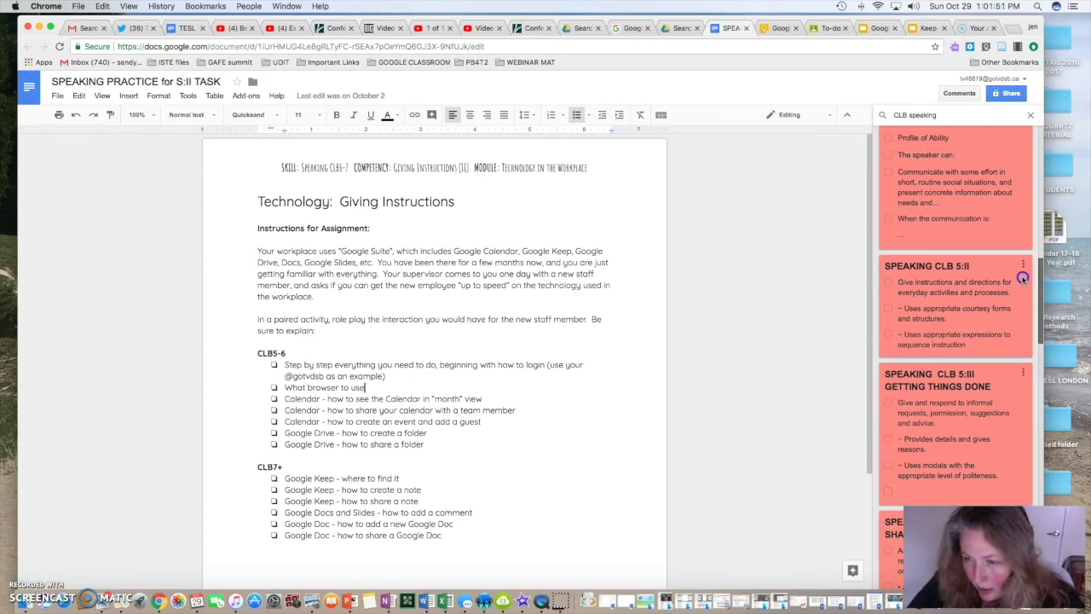
drag(1022, 278, 1026, 393)
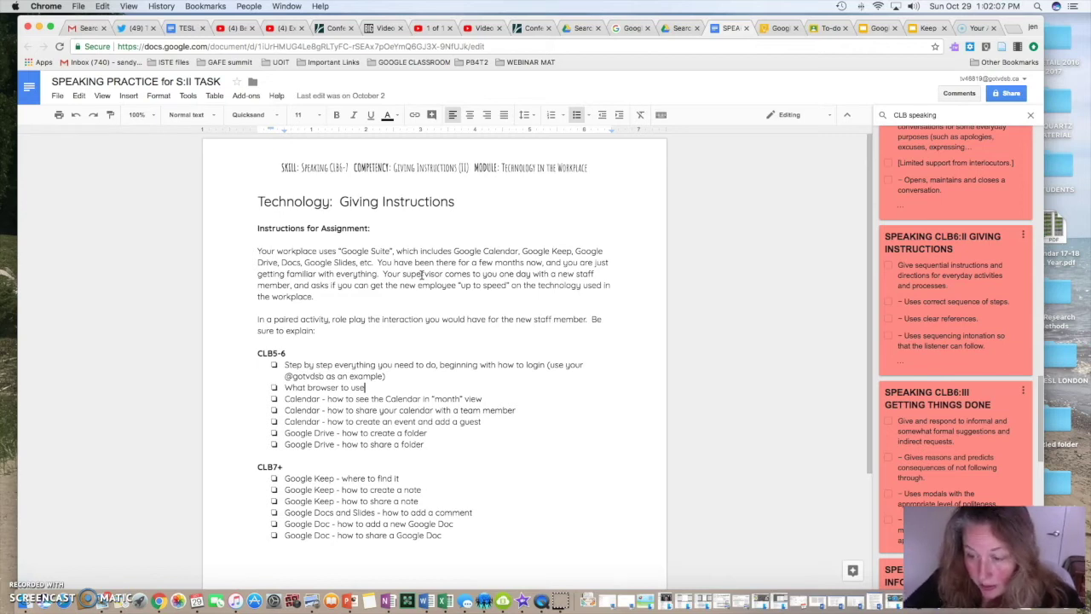
click(1016, 264)
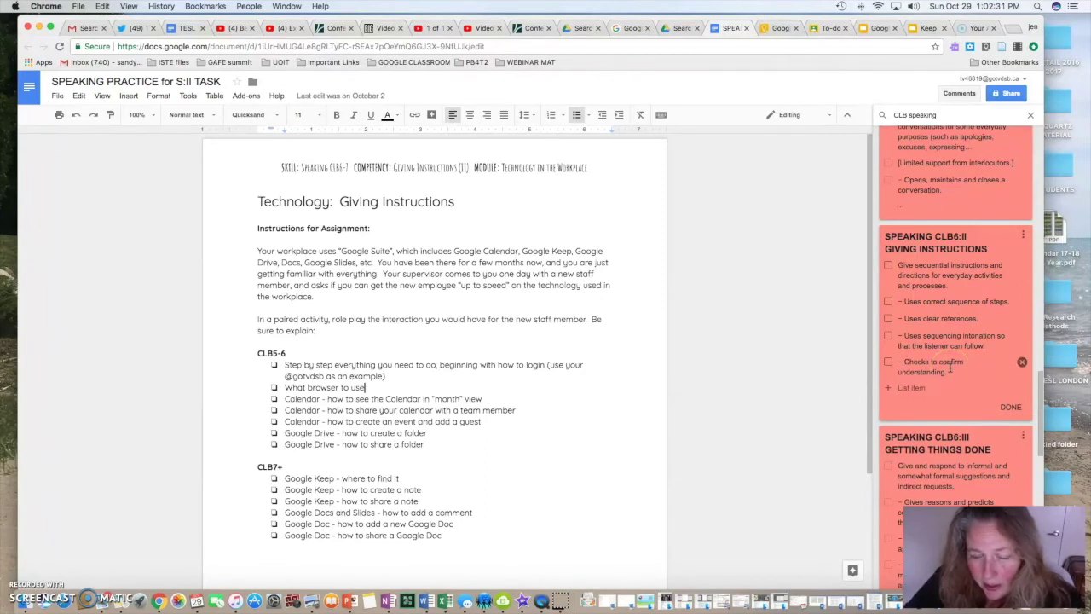
click(445, 535)
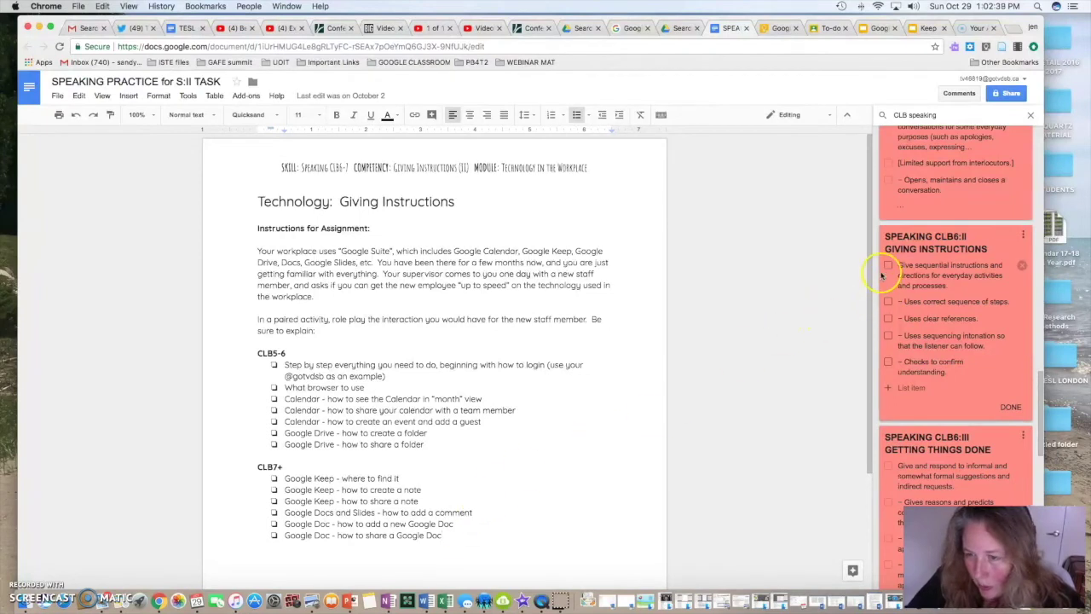
click(901, 267)
drag(901, 267, 954, 290)
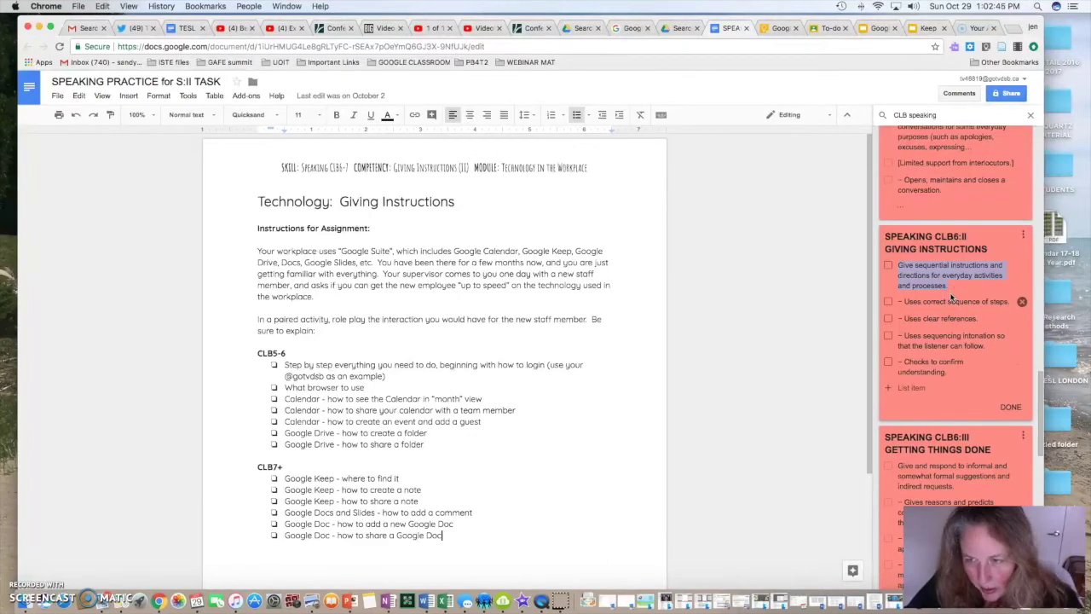
click(452, 535)
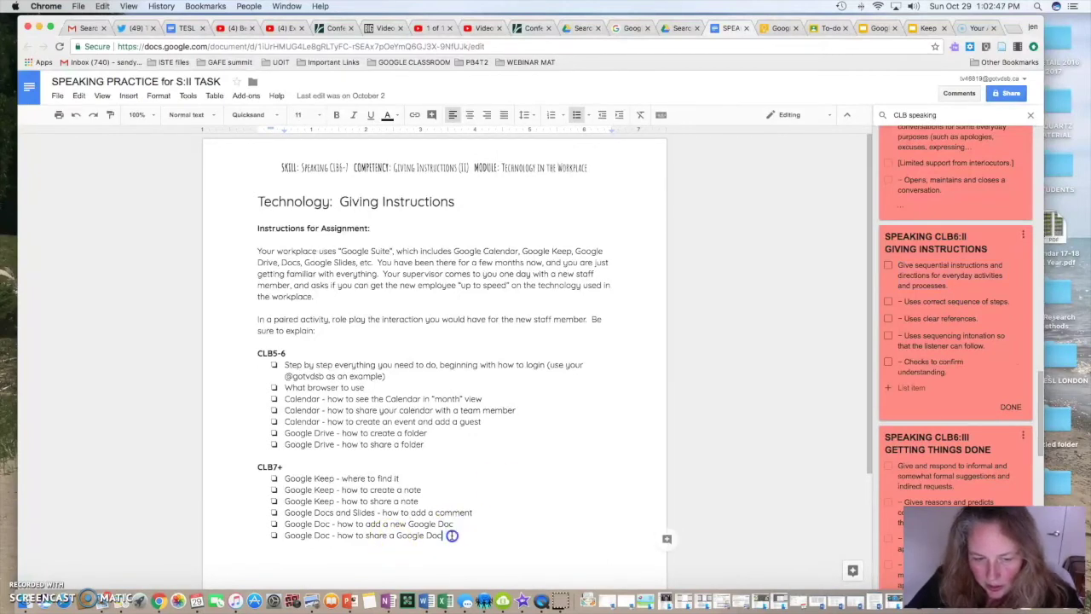
Add blank lines after the last bullet to reach a new page, placing the cursor below the CLB7 heading.
key(Return)
key(Return)
key(Return)
key(Return)
key(Return)
key(Return)
key(Return)
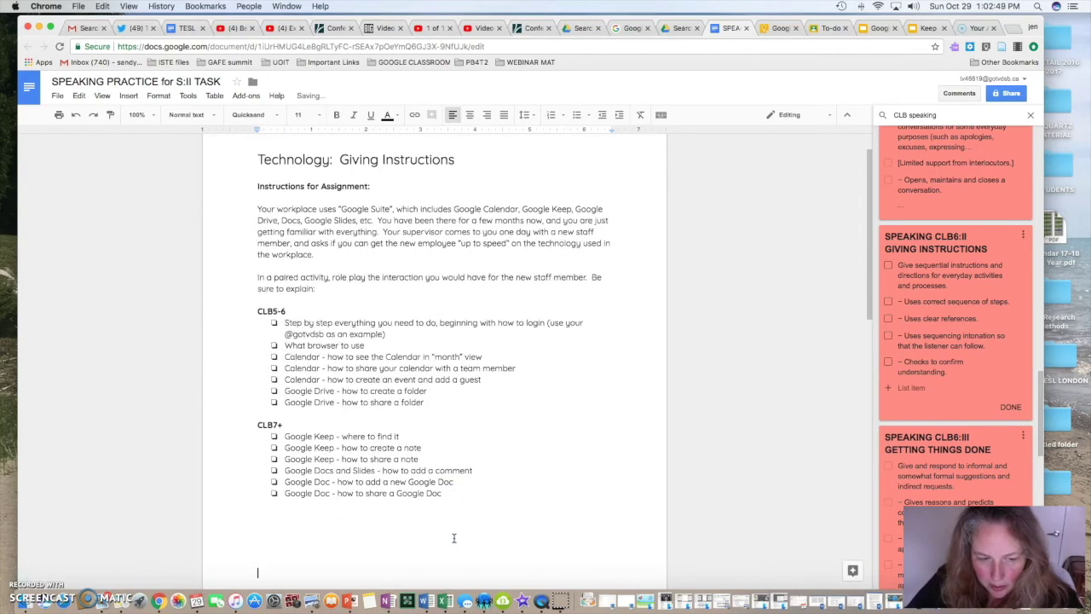
key(Return)
key(Return)
key(Return)
key(Return)
key(Return)
key(Return)
click(21, 575)
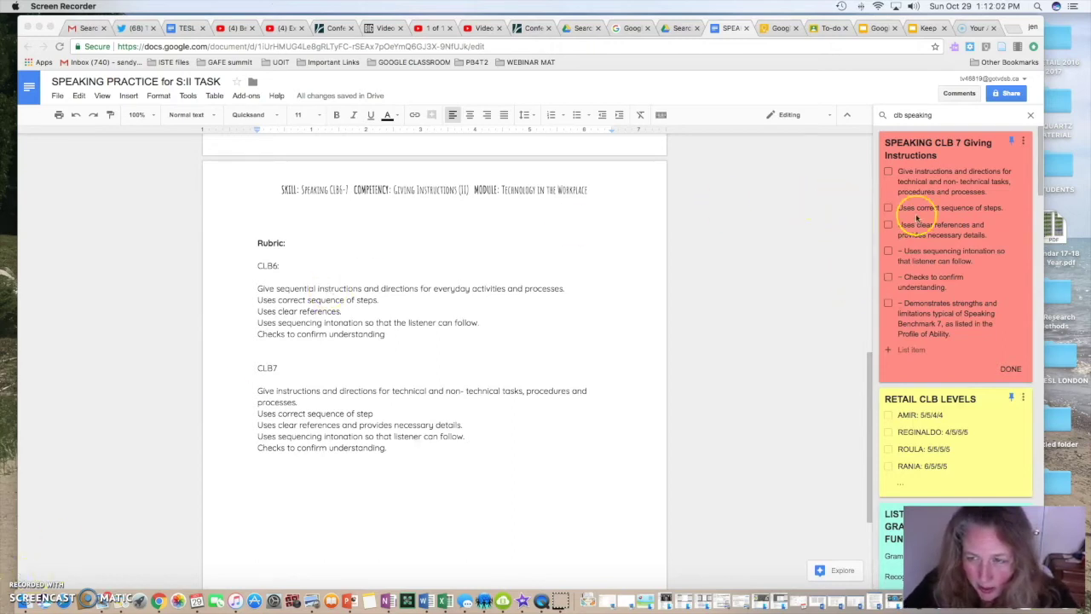
click(928, 124)
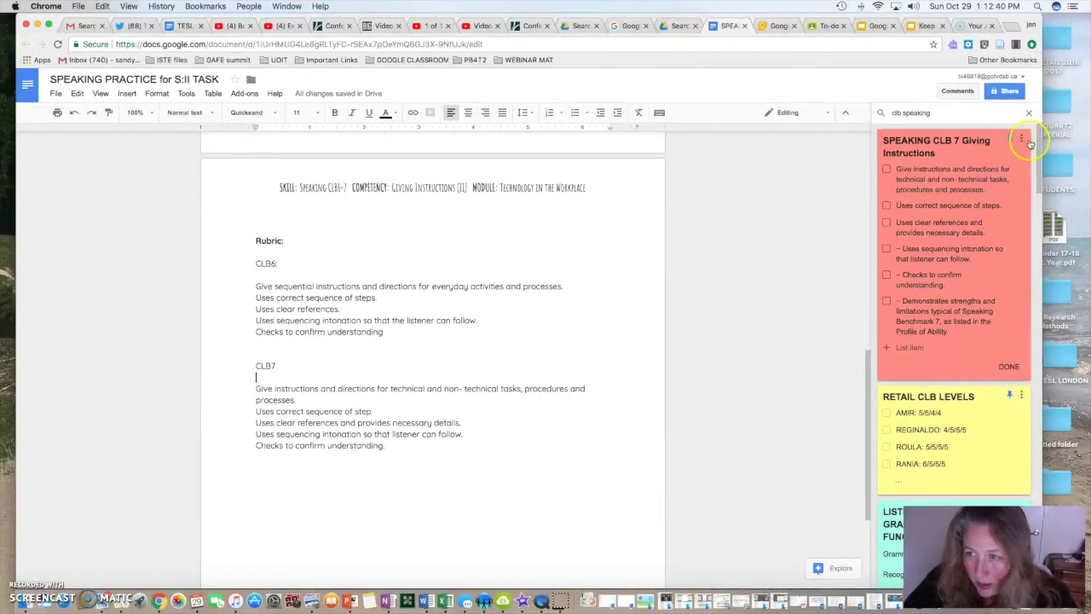
mouse_move(1040, 141)
mouse_down()
mouse_move(1038, 173)
mouse_move(1039, 139)
mouse_up()
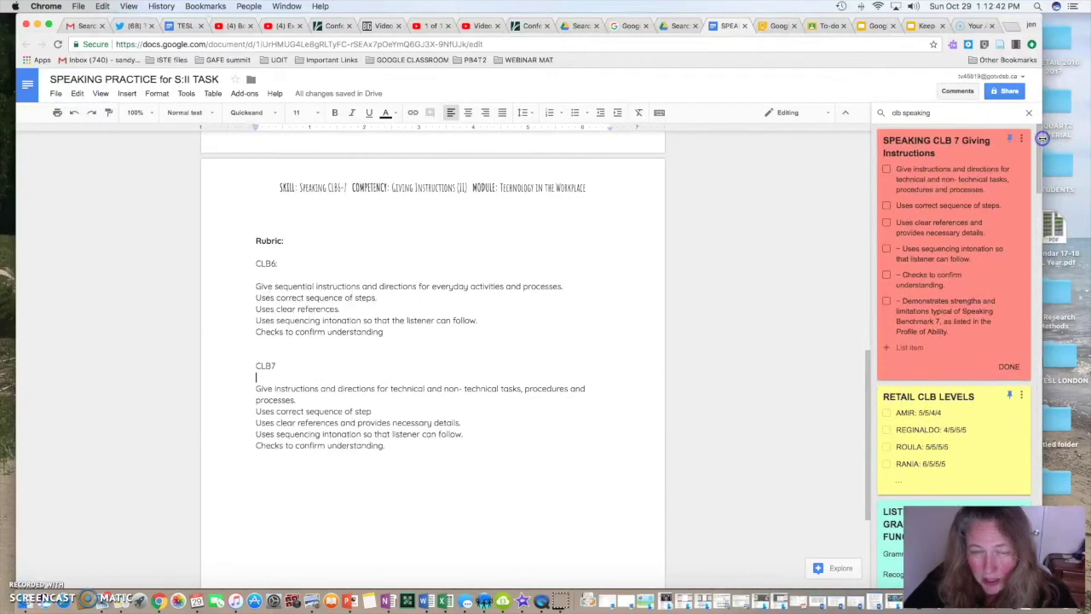
click(910, 152)
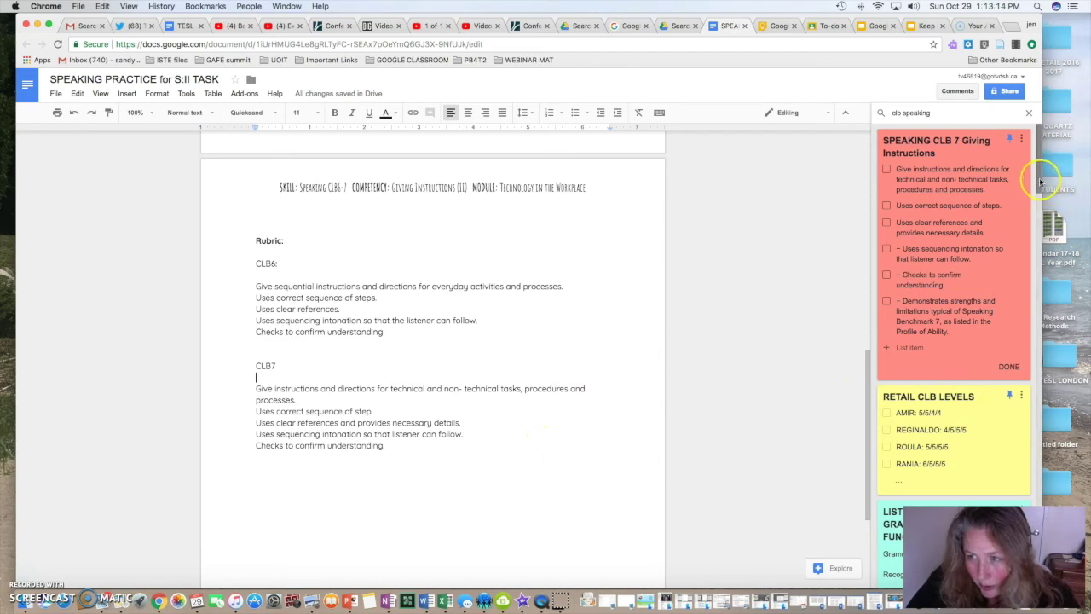
scroll(967, 310, down, 3)
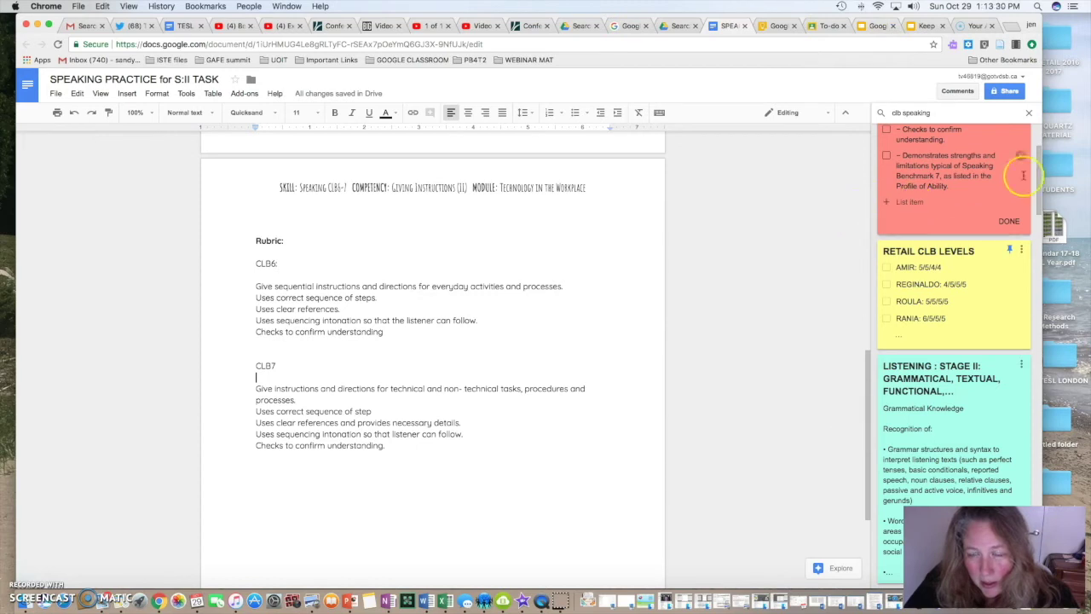
drag(1039, 177, 1037, 158)
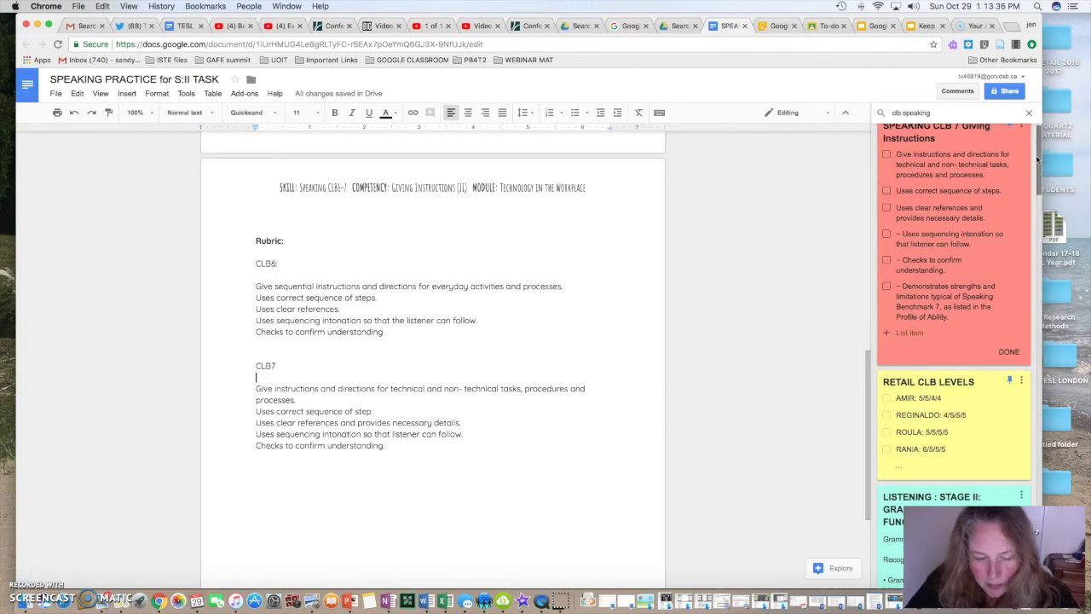
click(1037, 158)
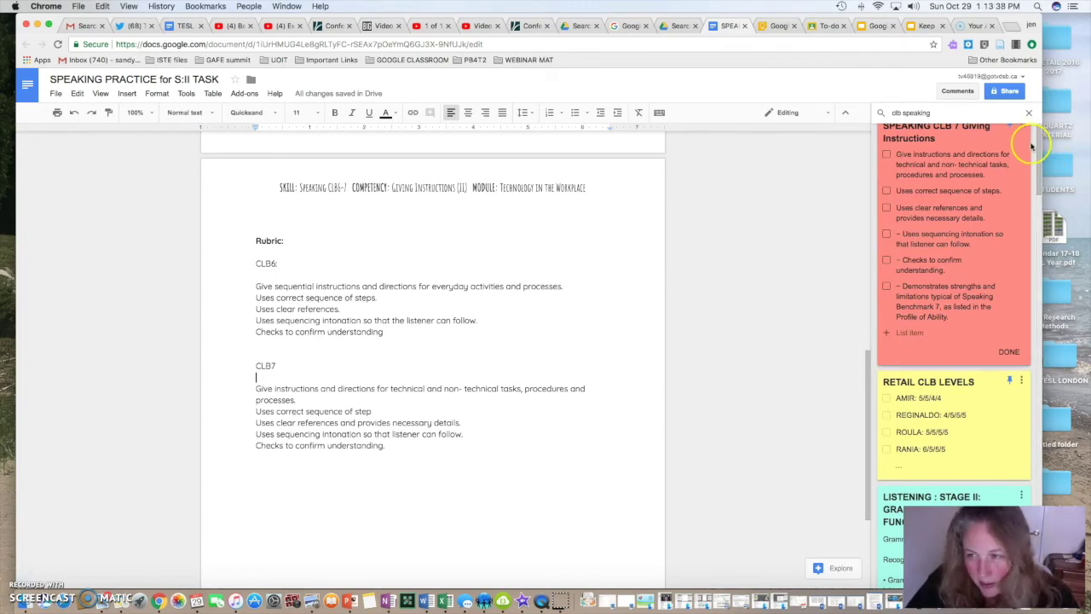
click(1038, 160)
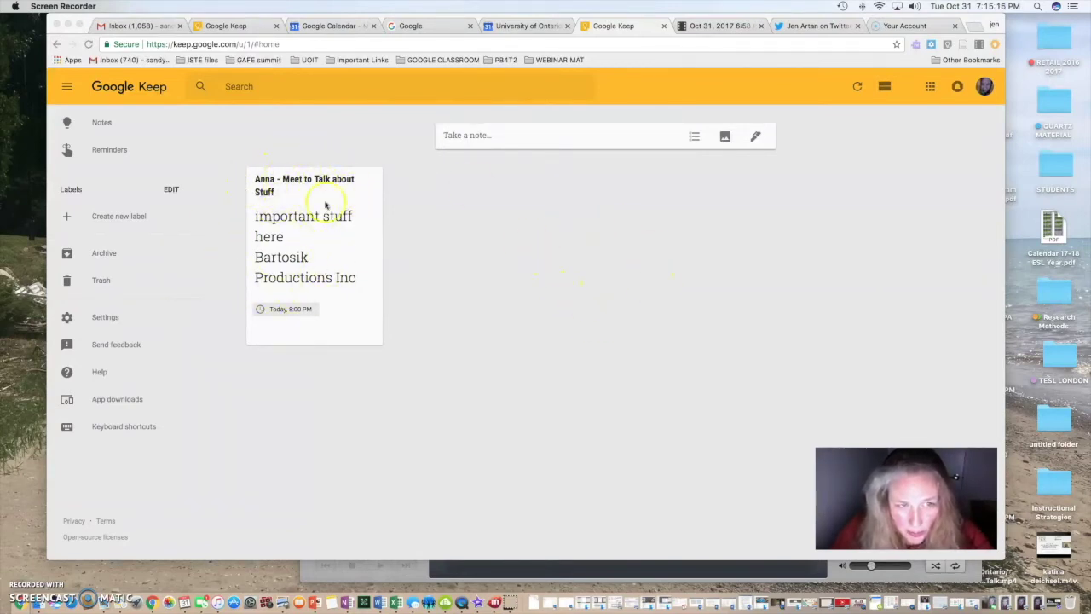
click(301, 313)
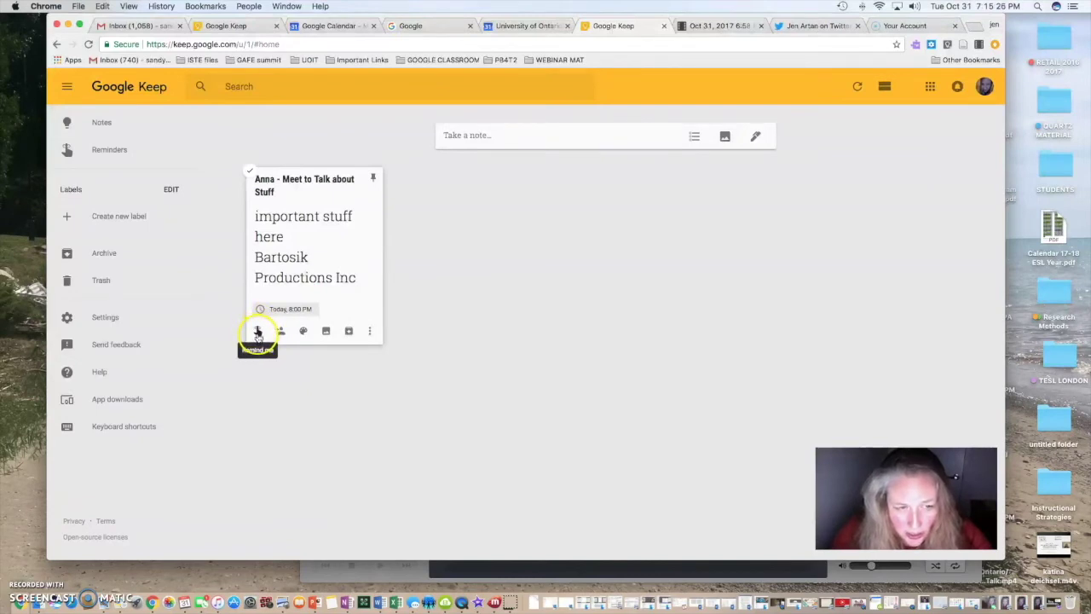
Review the meeting note's 8:00 PM reminder and repeat options unchanged, then view it on October 31 in Calendar.
click(257, 332)
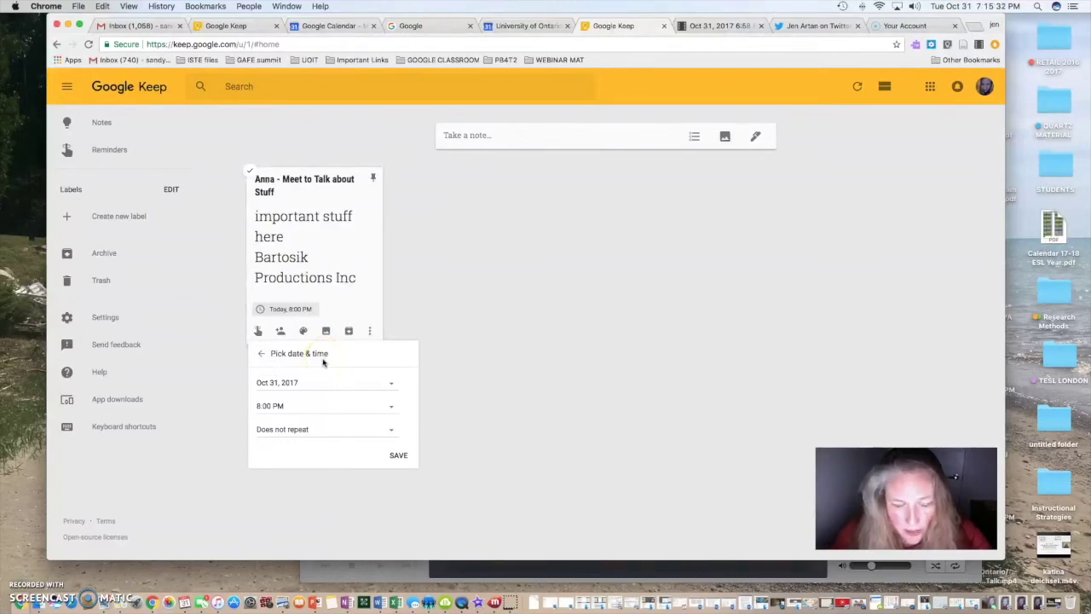
click(391, 430)
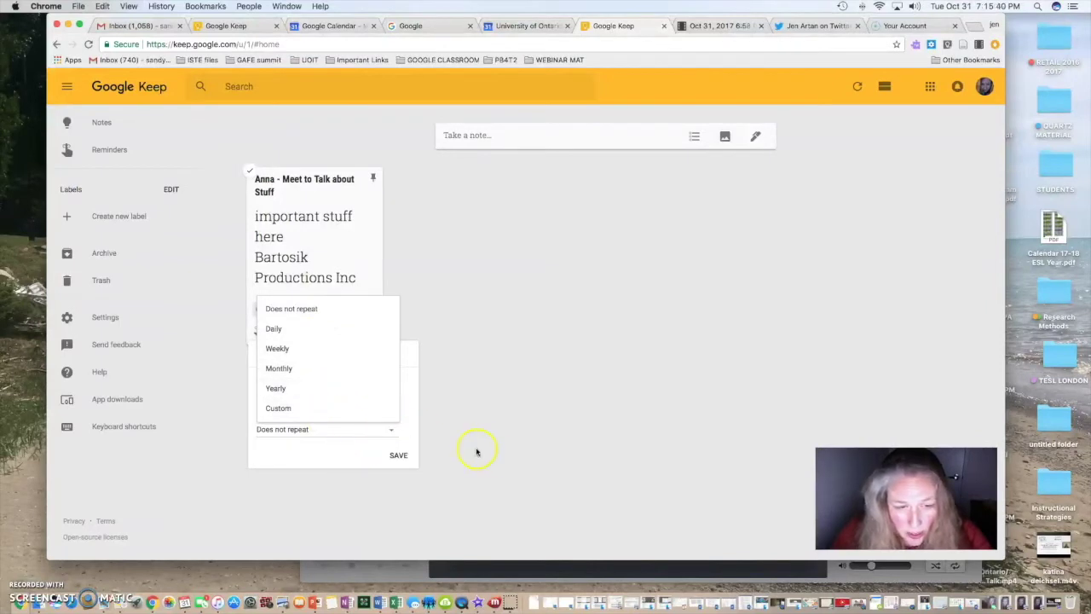
click(528, 445)
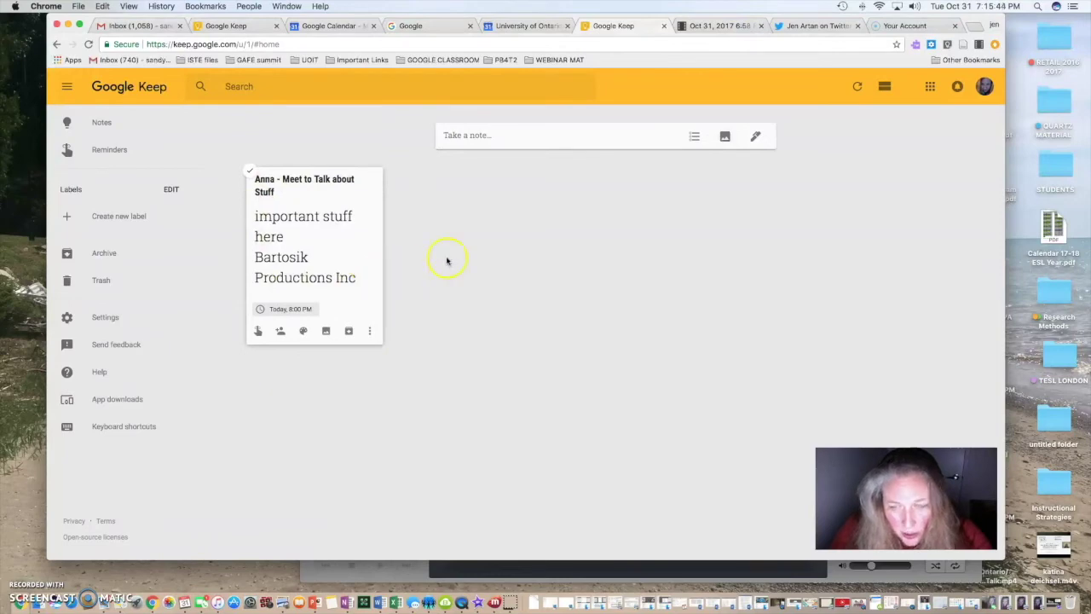
click(529, 26)
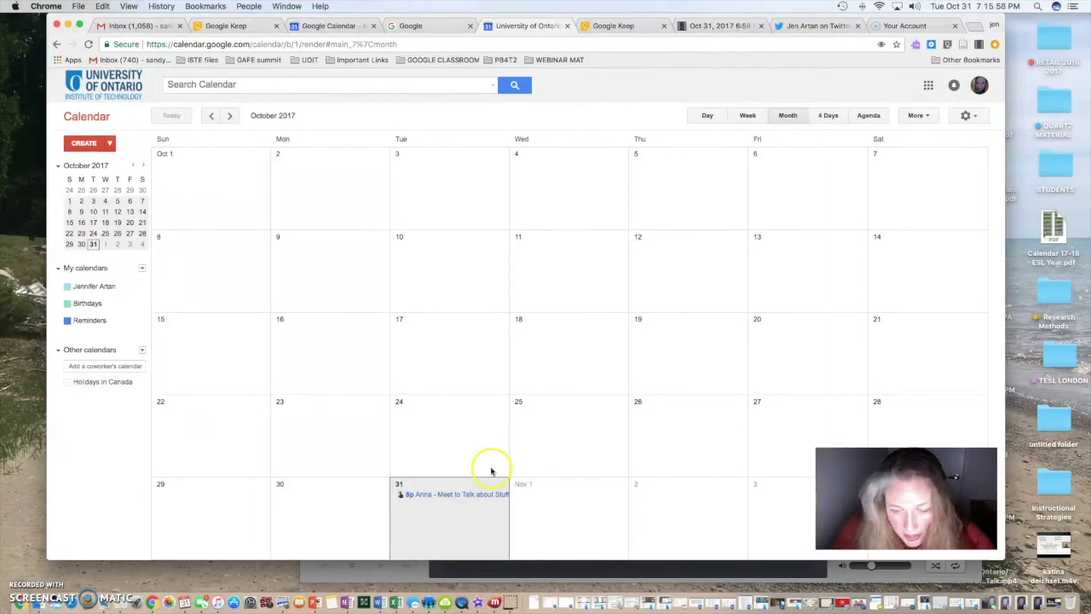
Mark the October 31 meeting reminder as done and dismiss the Done notice.
click(455, 495)
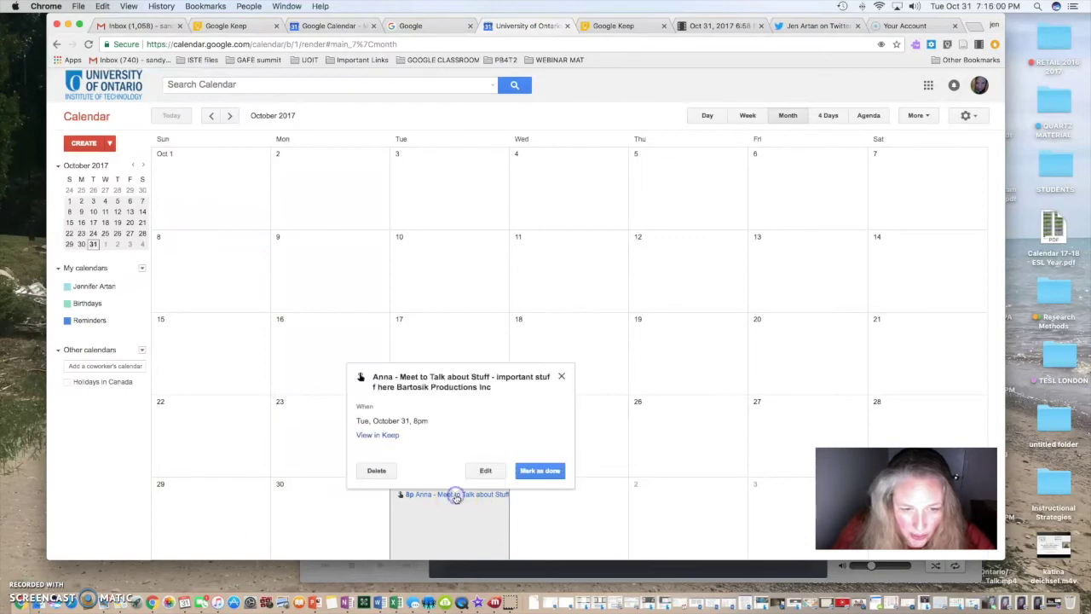
click(540, 472)
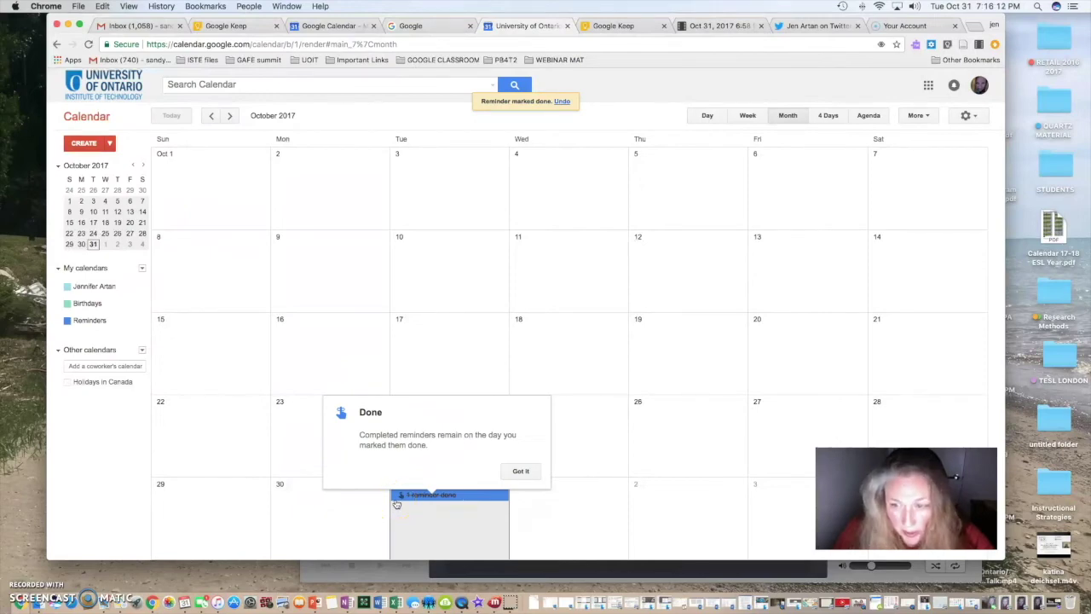
click(524, 472)
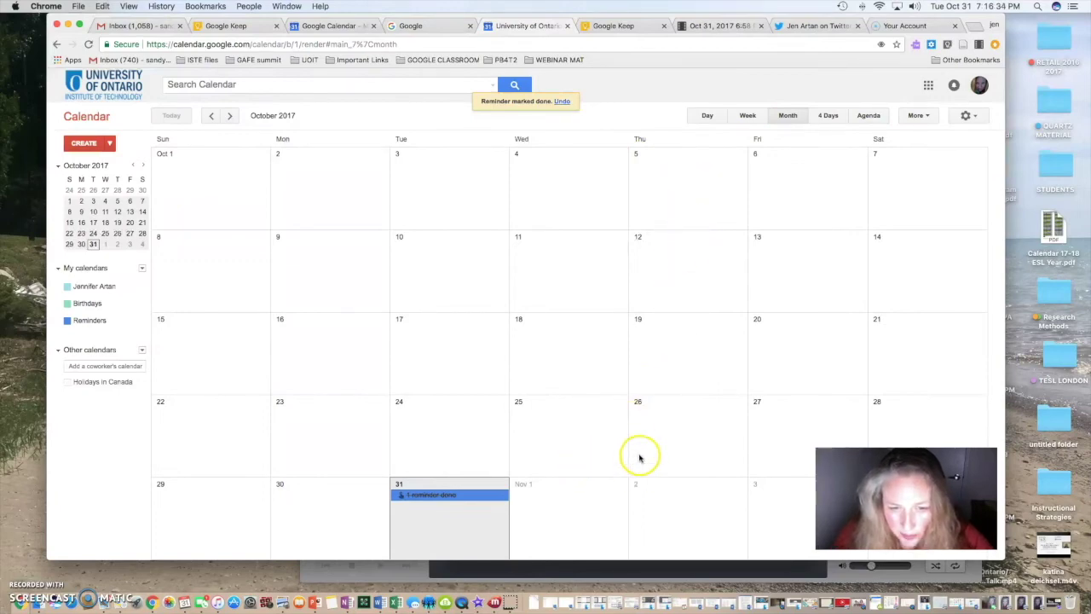
Create an untitled 2:30–3:30 event on Thursday, November 2.
click(665, 504)
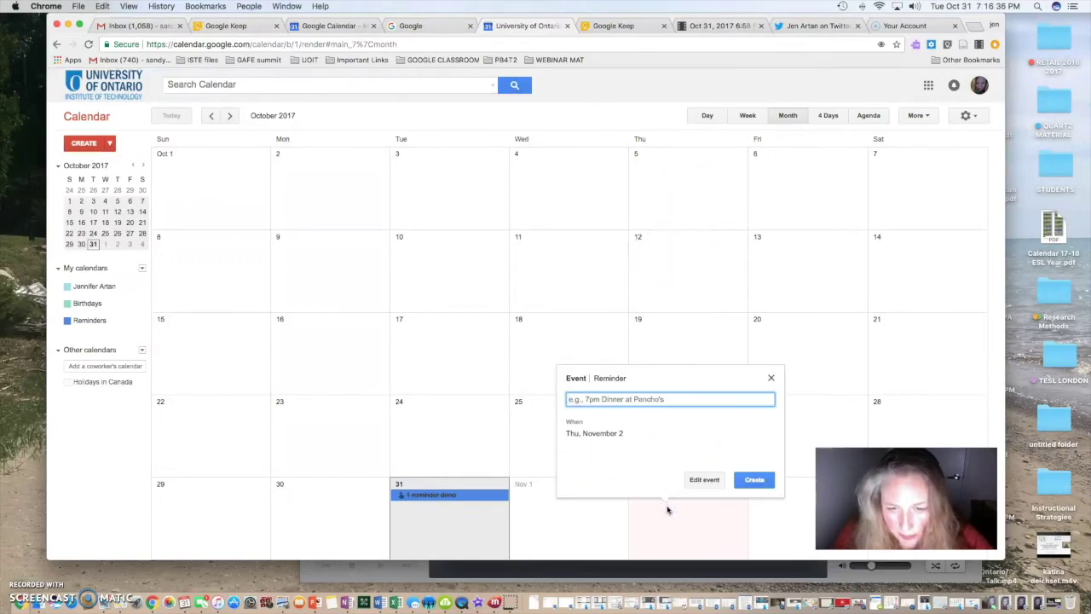
click(704, 479)
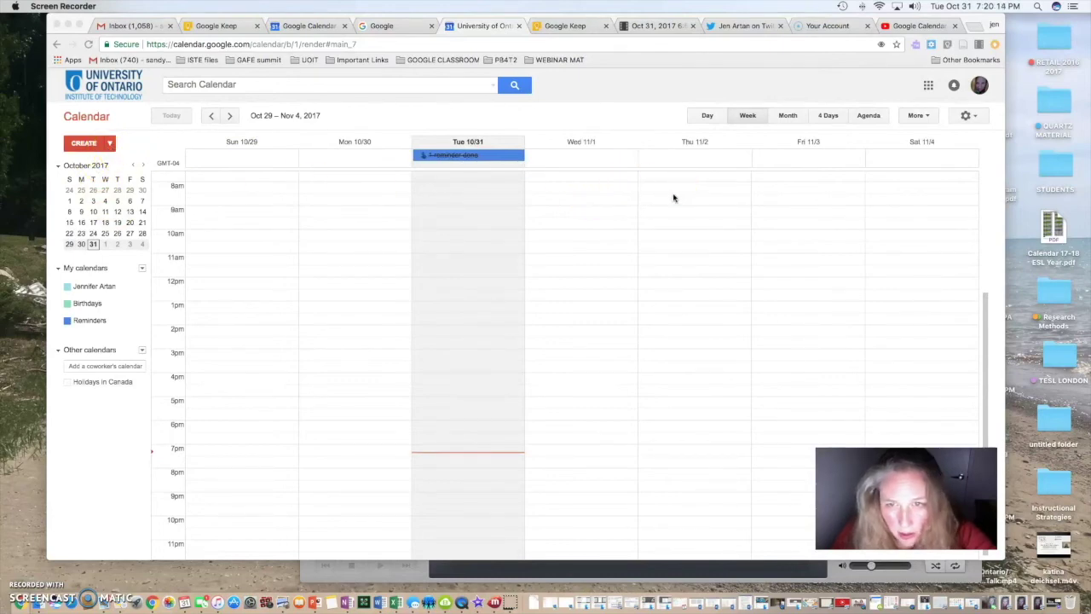
click(679, 344)
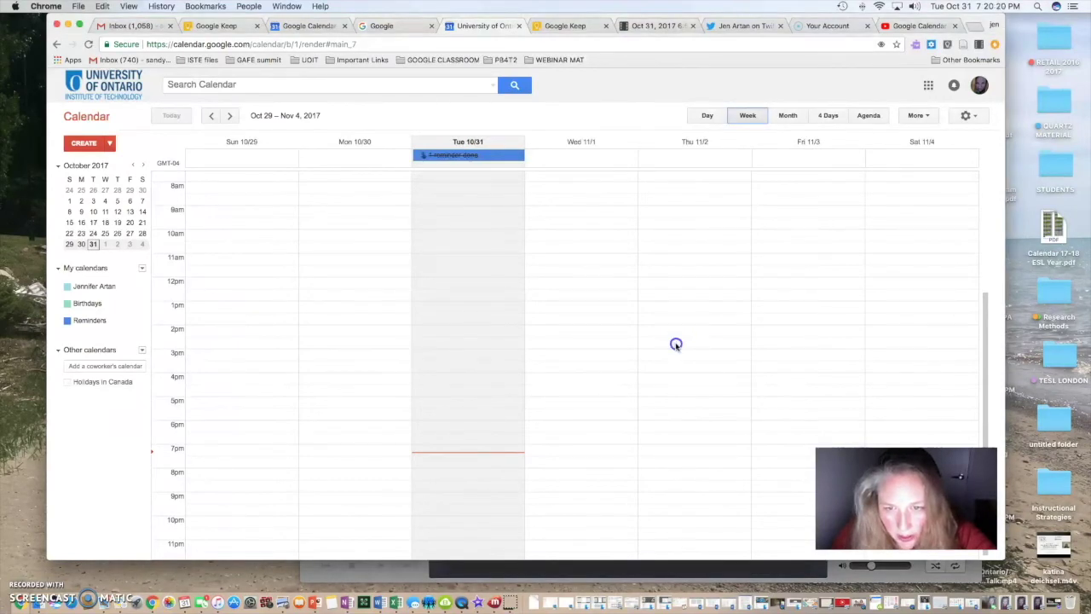
click(676, 344)
click(803, 312)
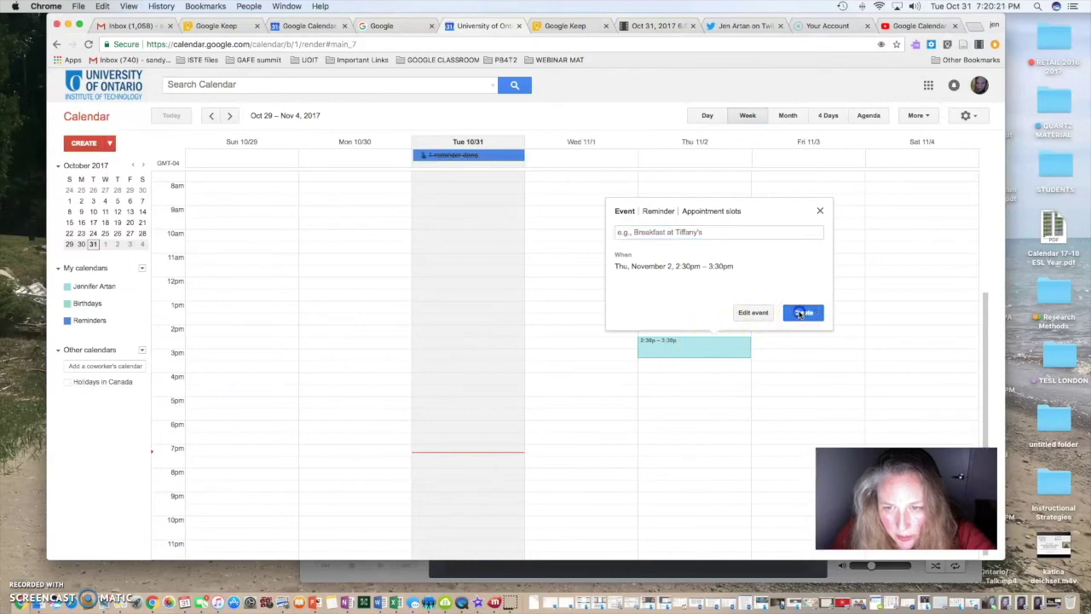
Delete the untitled Thursday event and draw a Thu Nov 2, 8:30am–3:00pm block for appointment slots.
click(698, 346)
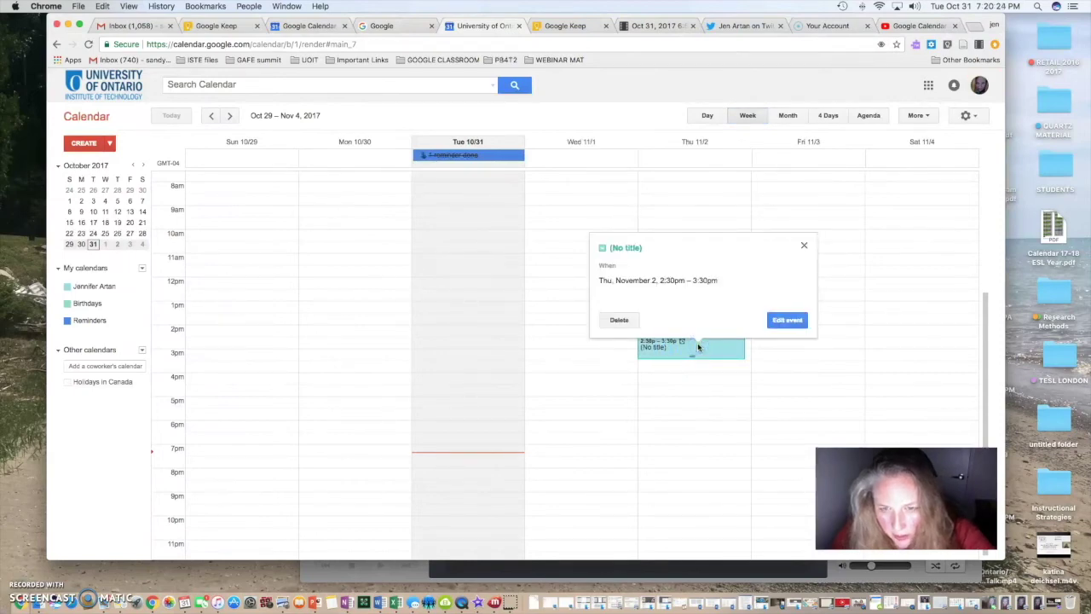
key(Delete)
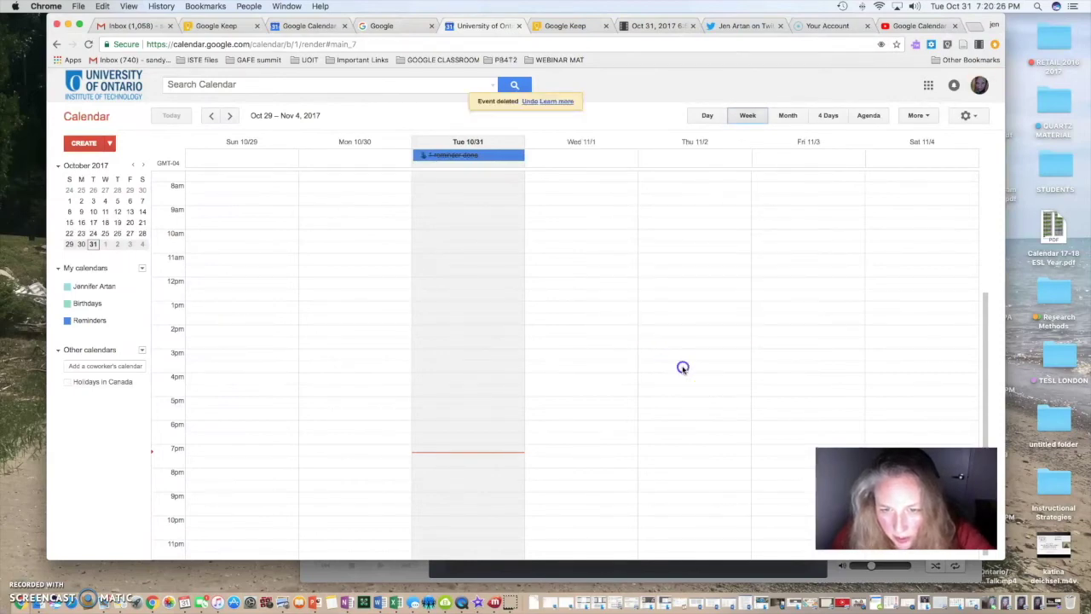
click(682, 367)
click(685, 338)
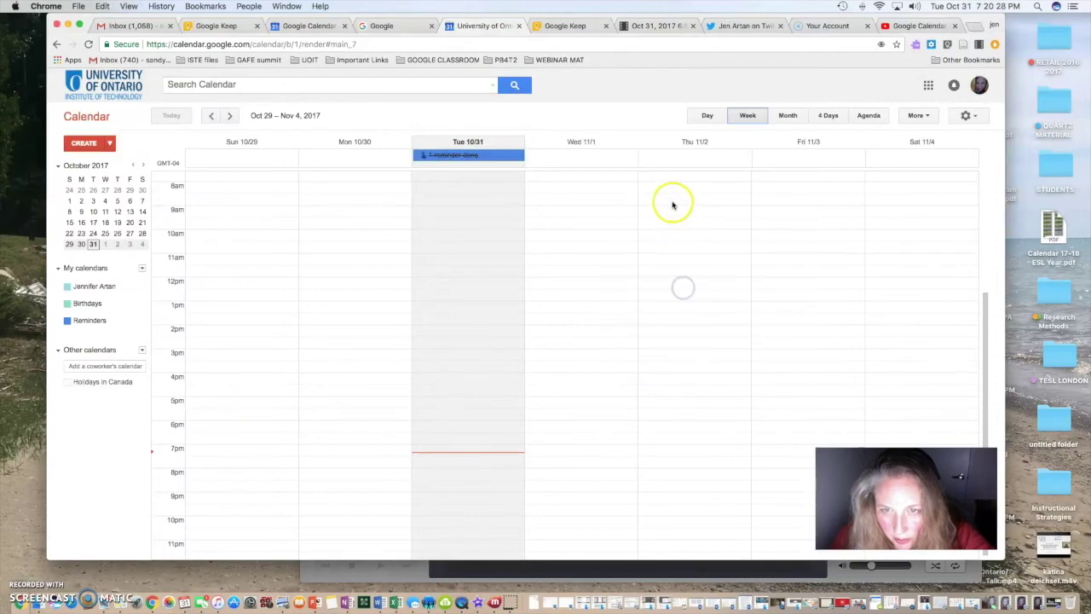
drag(672, 204, 675, 341)
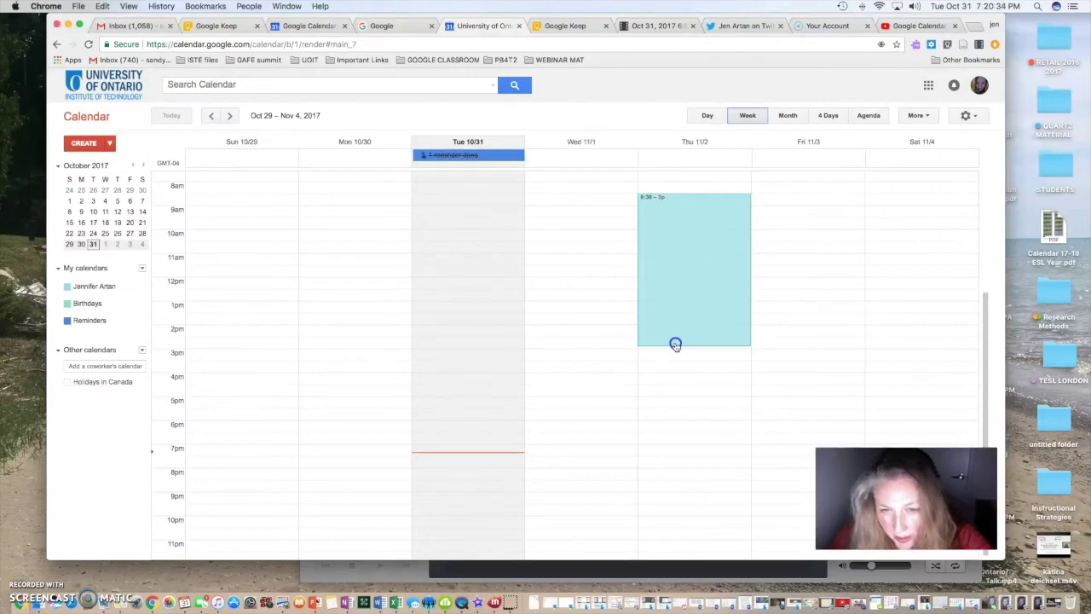
drag(675, 344, 675, 344)
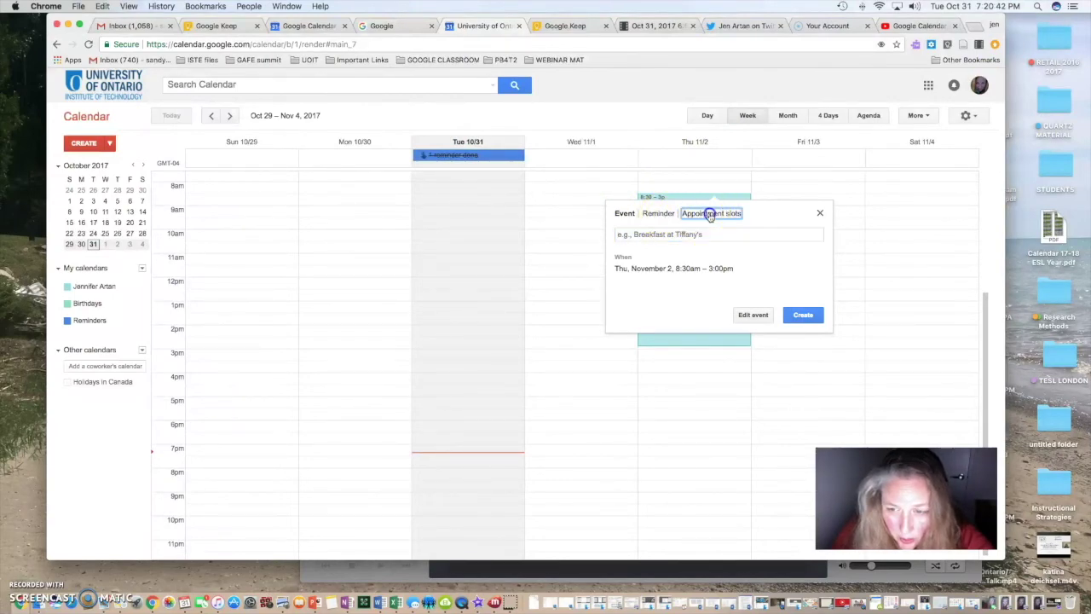
click(704, 214)
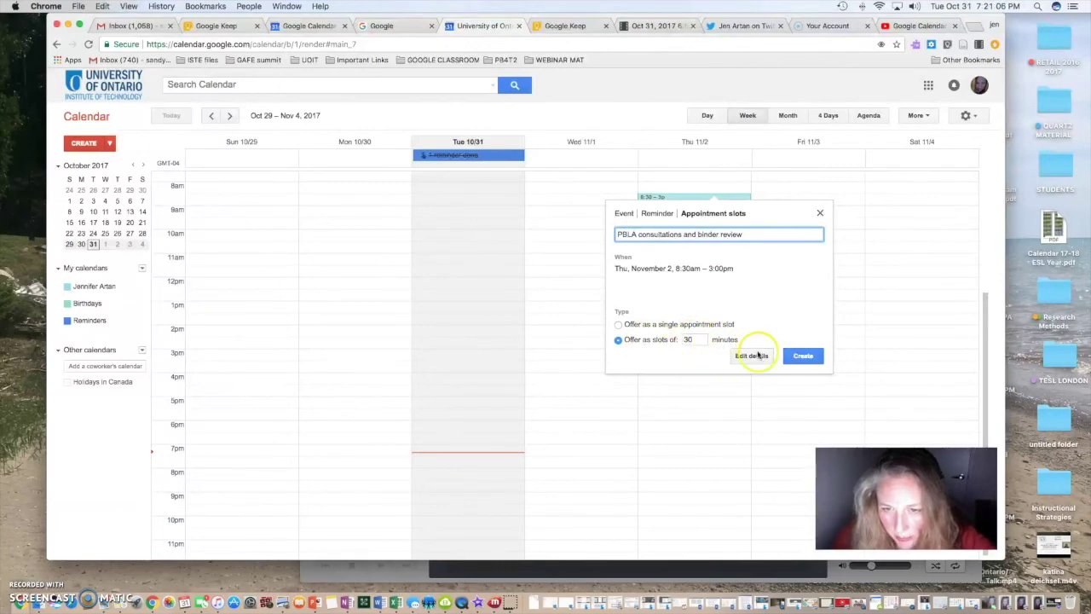
Create the 'PBLA consultations and binder review' 30-minute appointment slots on Thu Nov 2, 8:30am–3pm.
click(802, 355)
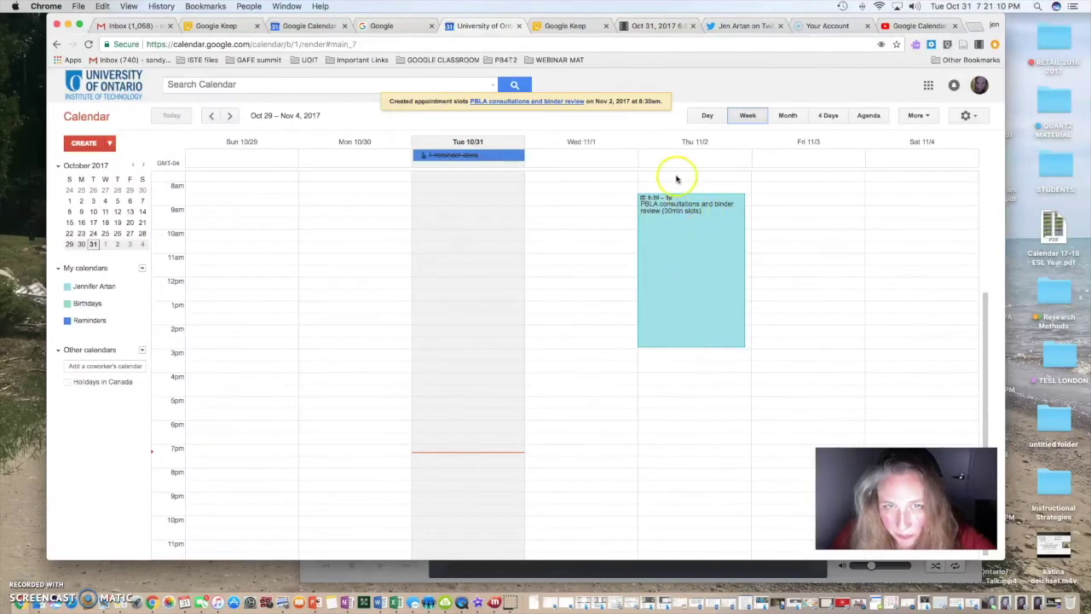
click(17, 573)
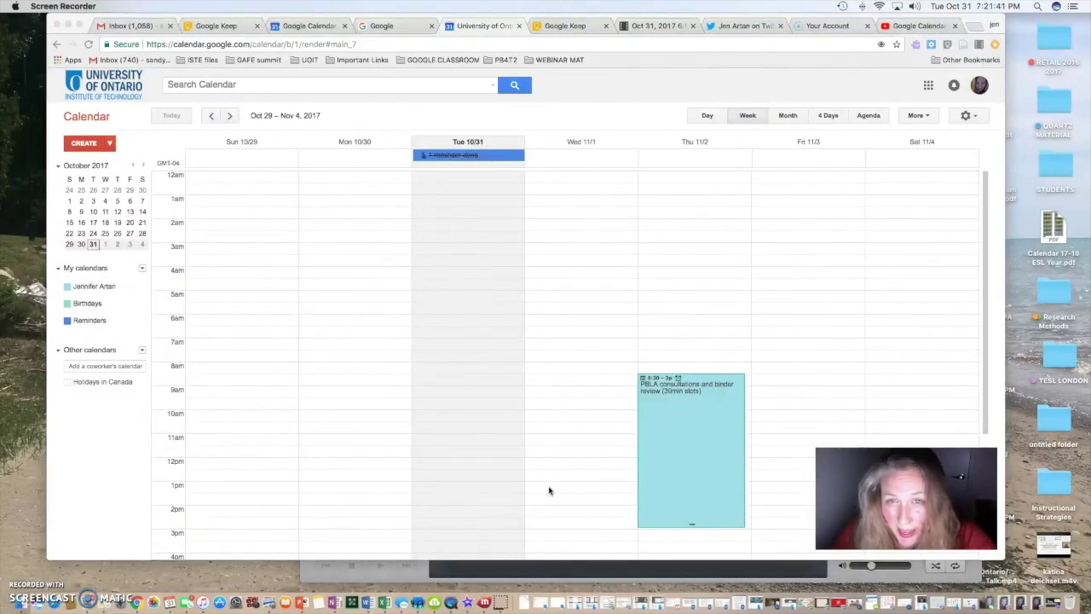
Open the Thursday PBLA appointment block and go to its public booking page.
click(741, 439)
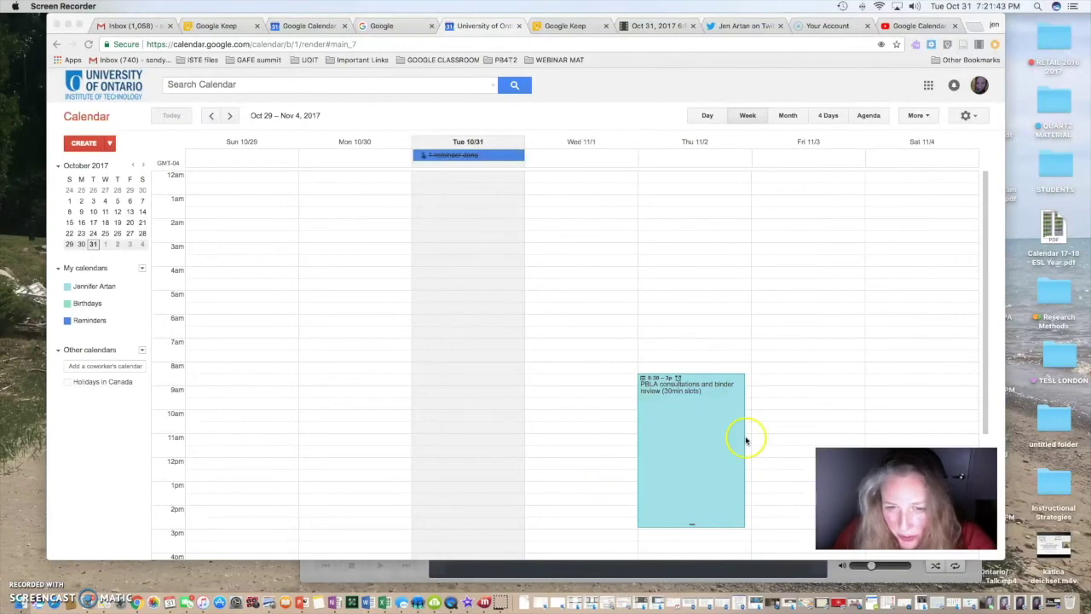
click(674, 414)
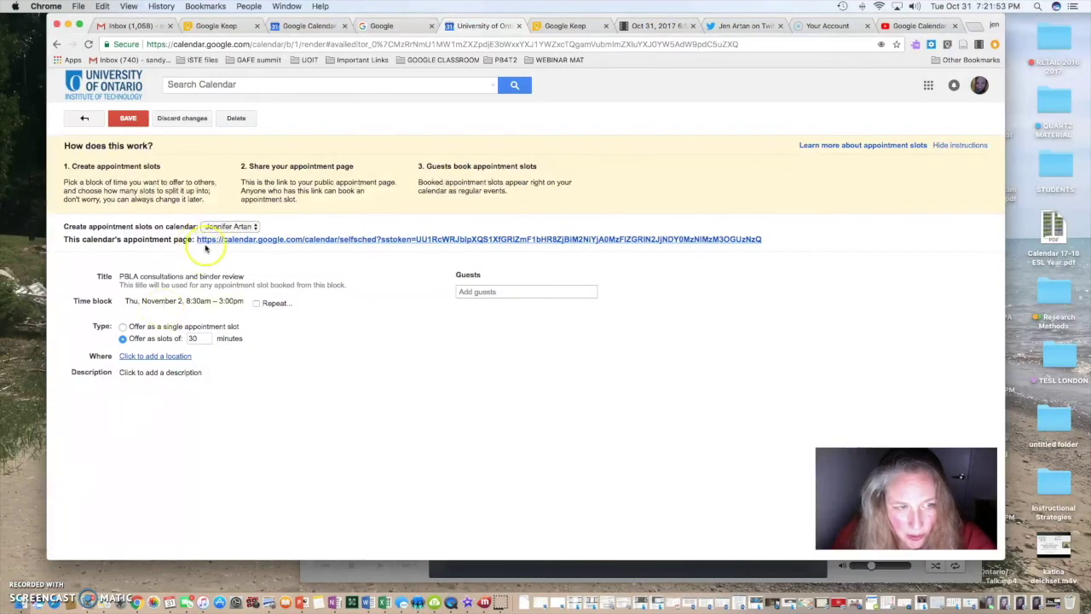
click(22, 577)
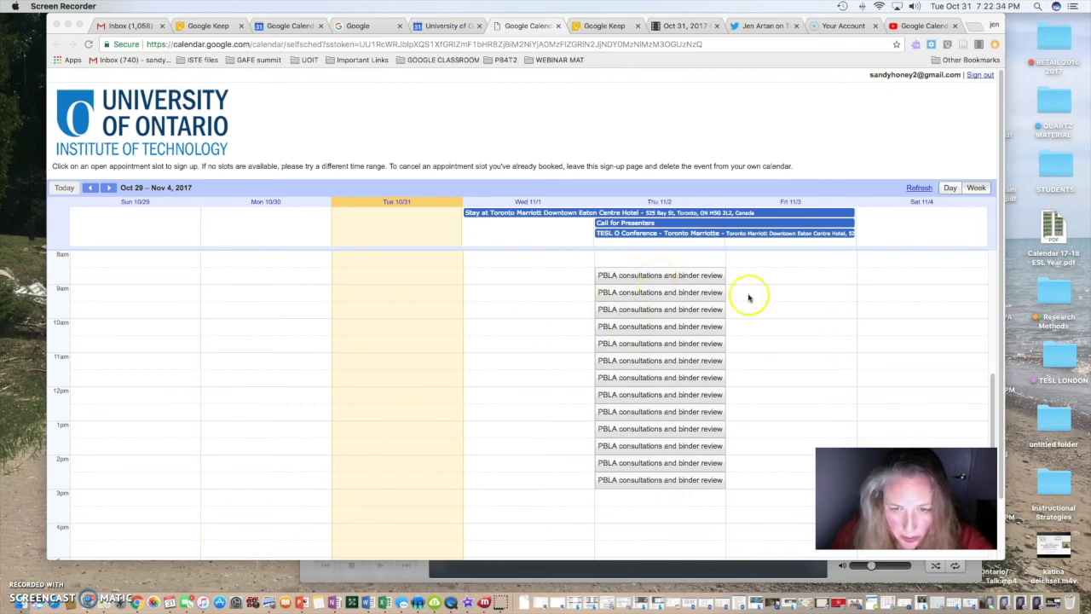
Book the Thursday 8:30–9:00am PBLA consultation slot and dismiss the booking confirmation.
click(662, 276)
click(662, 275)
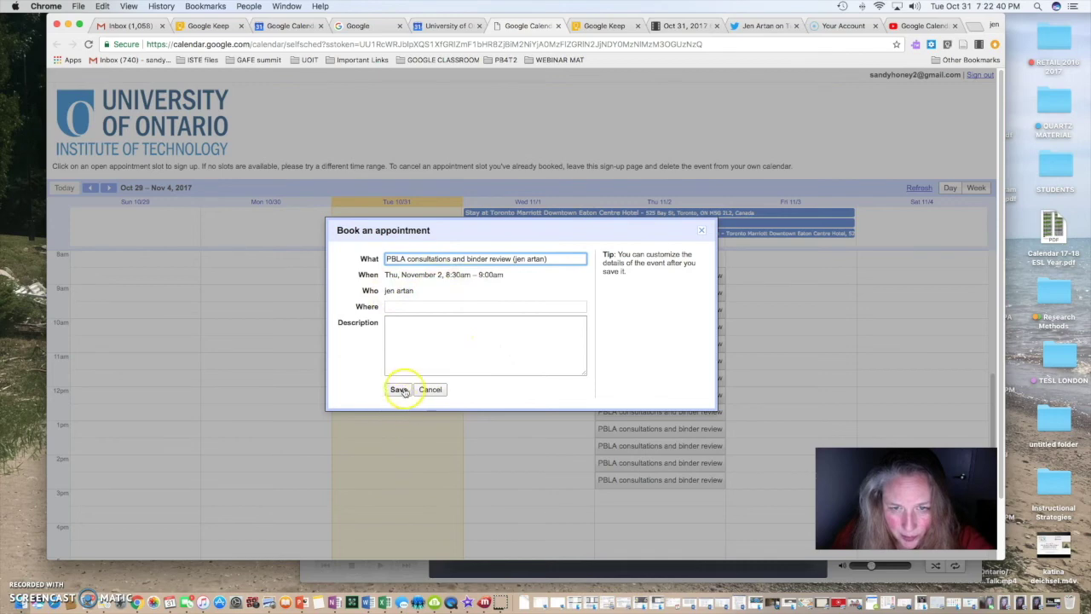
click(400, 390)
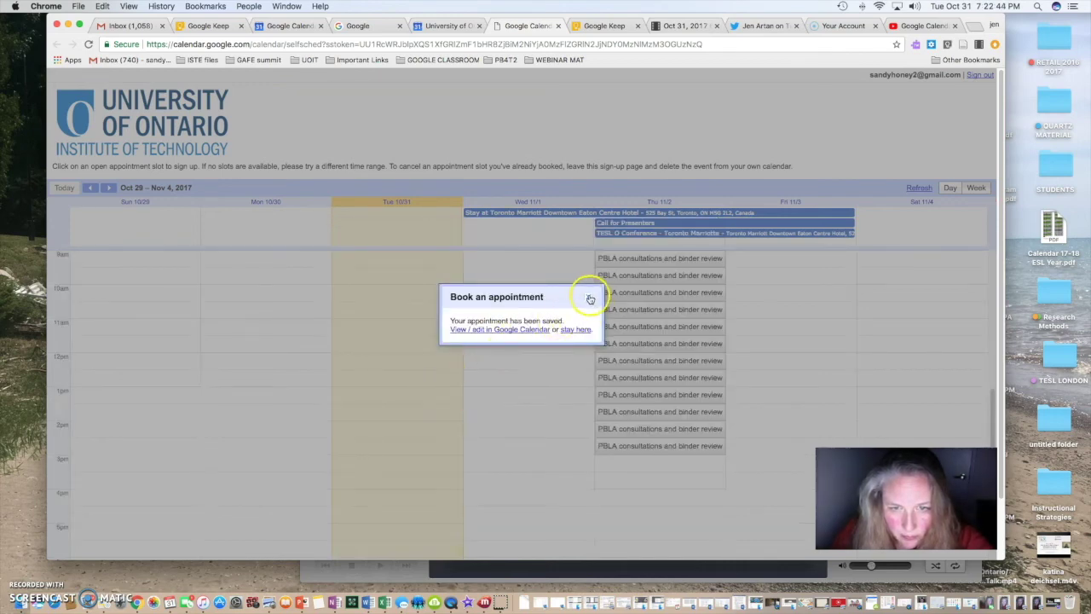
click(588, 297)
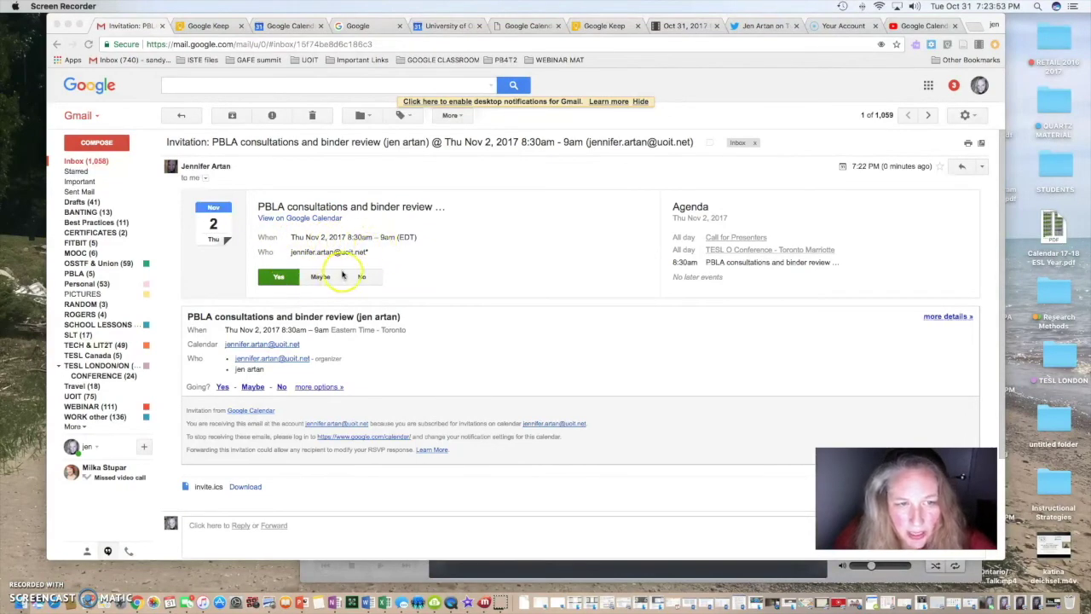
Accept the PBLA appointment invitation and view the booked appointment in Google Calendar.
click(280, 280)
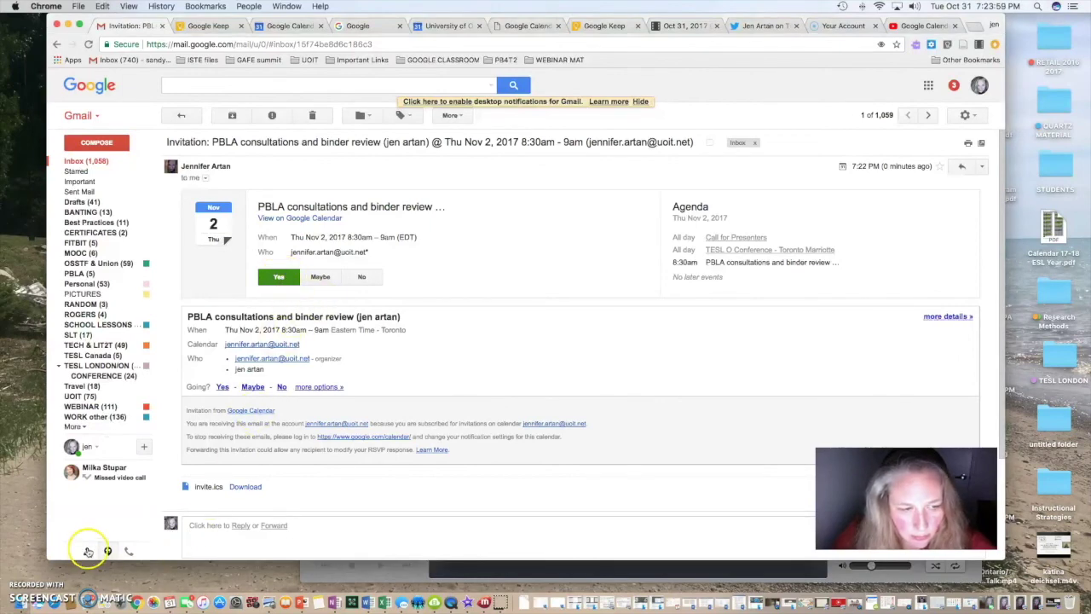
click(20, 571)
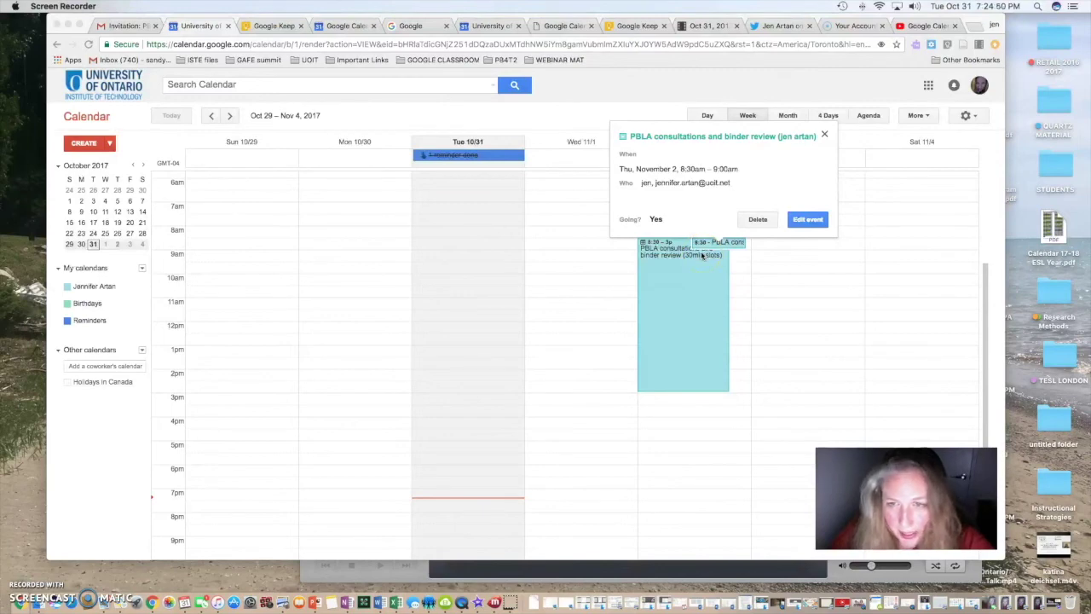
Close the booked PBLA appointment's details popup.
click(824, 137)
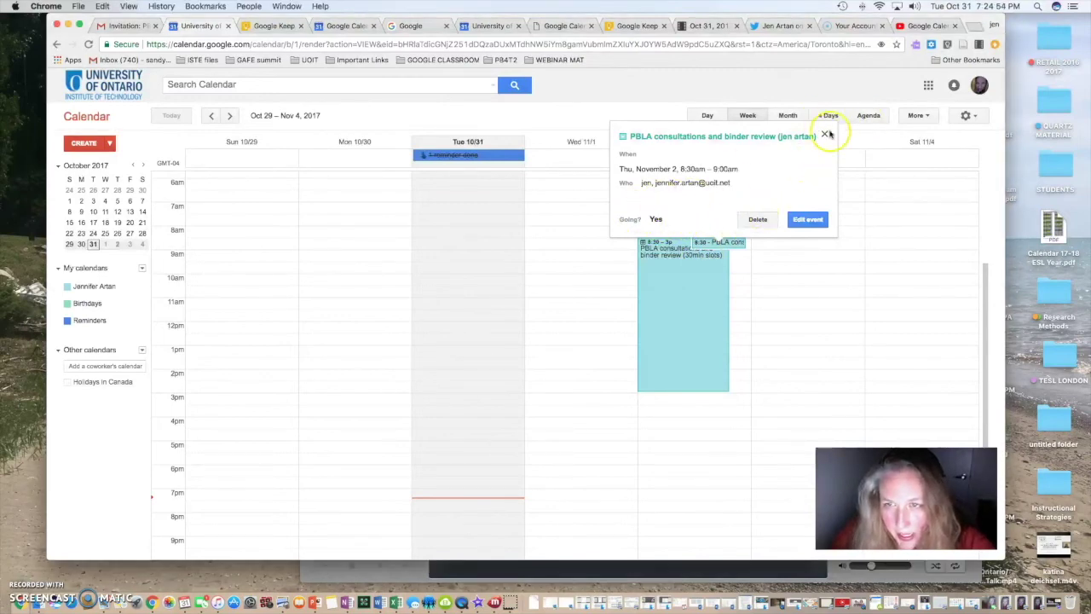
click(825, 137)
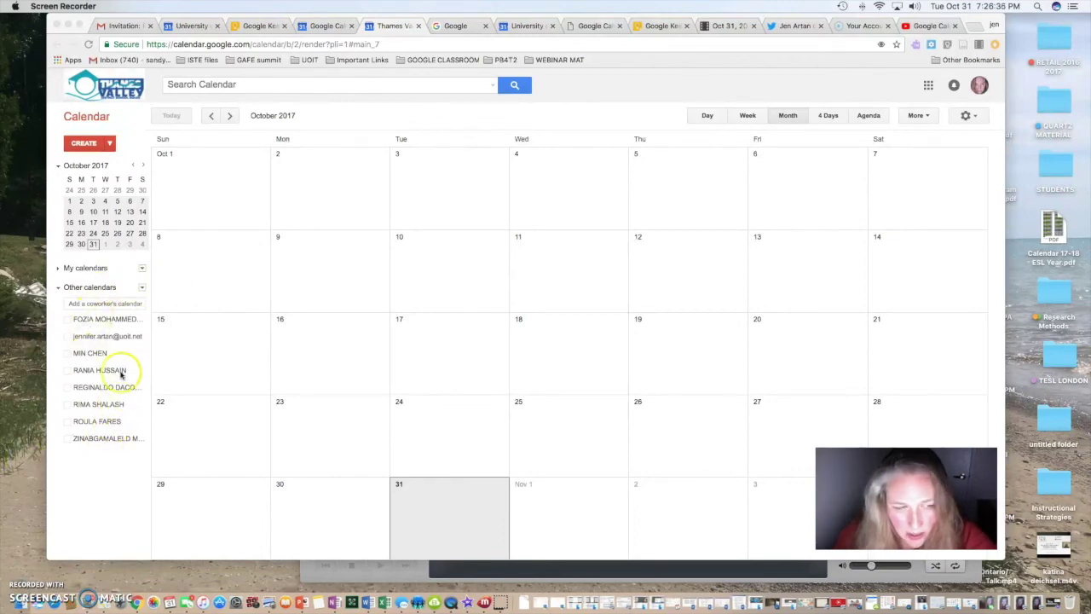
Show two students' attendance calendars on the October grid and recolour the second one blue.
click(68, 387)
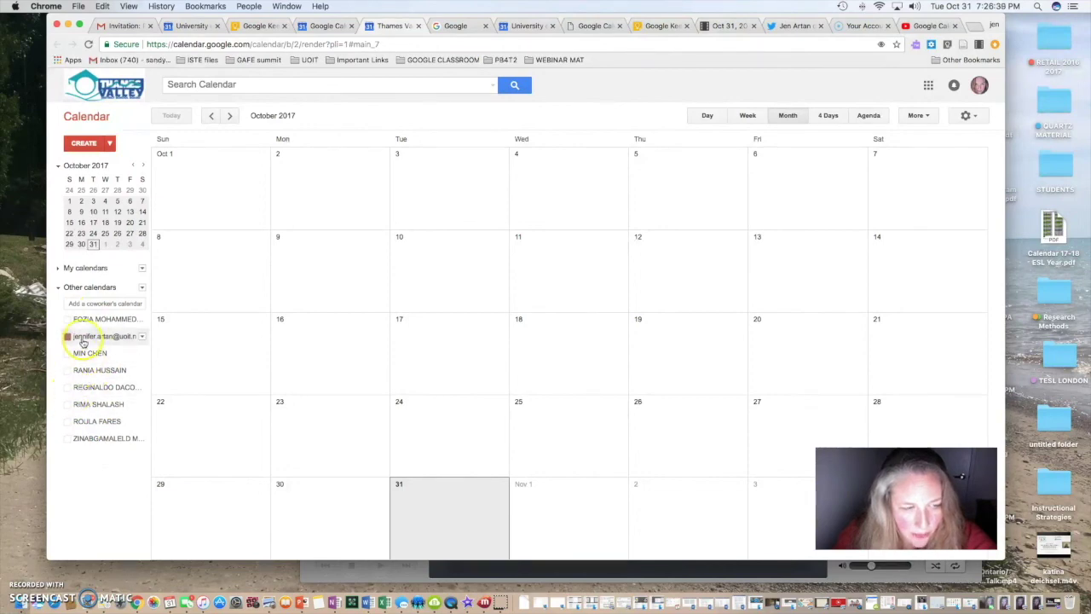
click(69, 371)
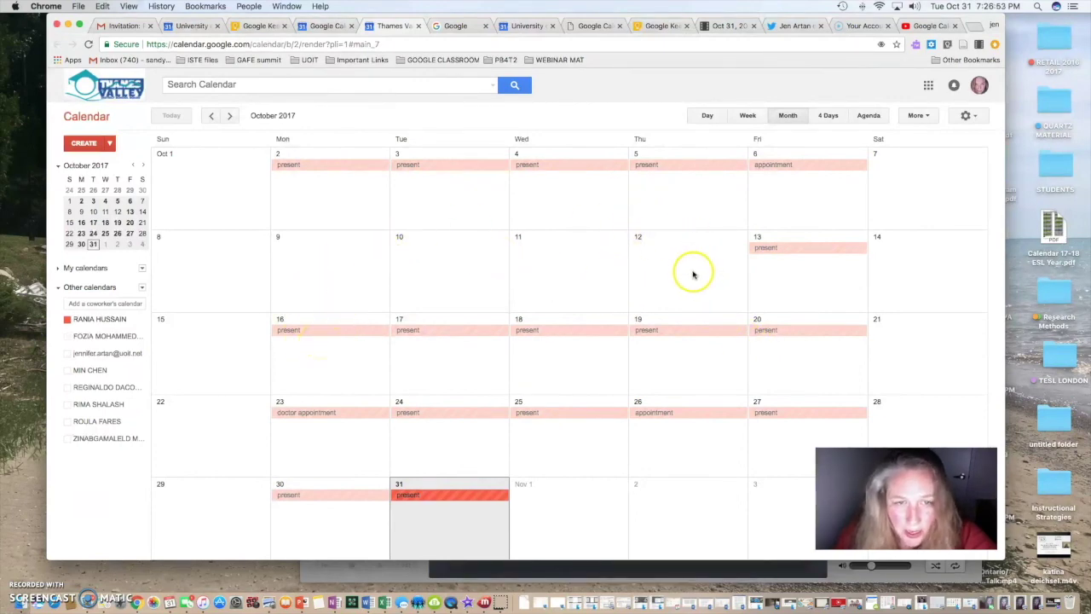
click(68, 405)
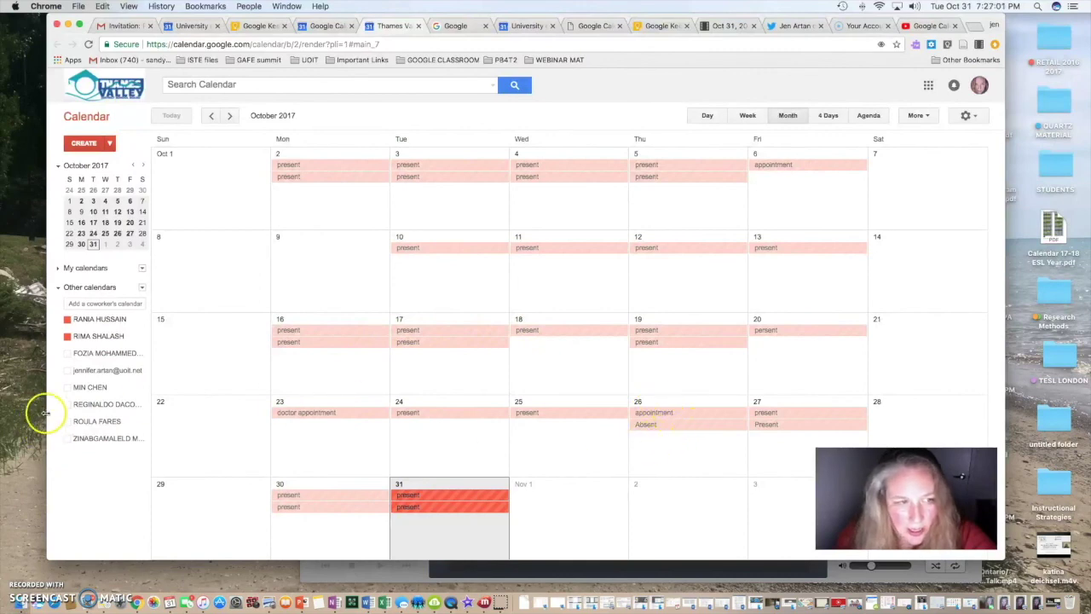
click(142, 335)
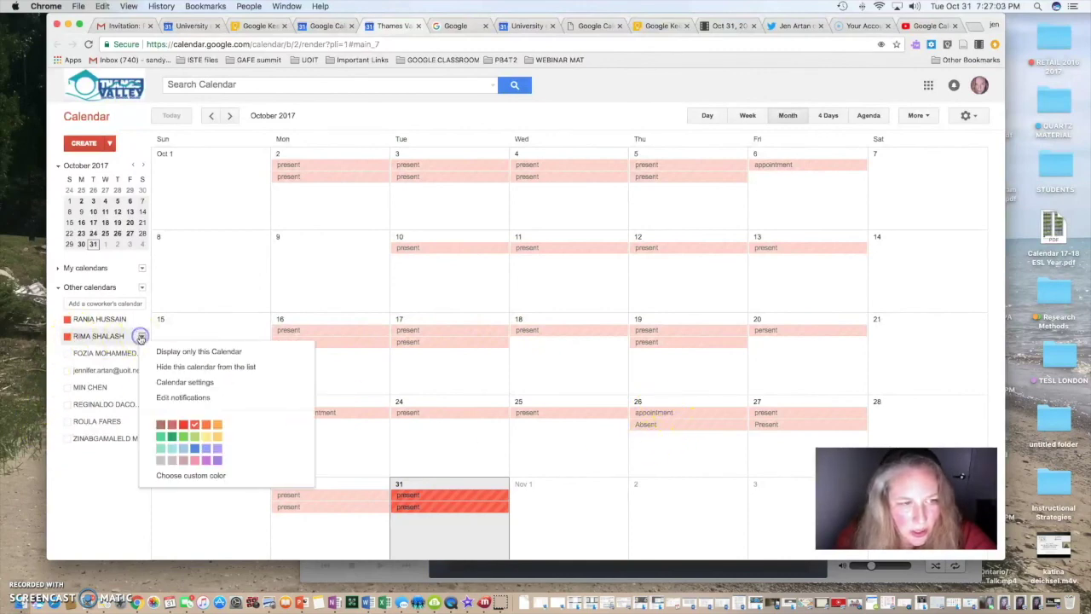
click(193, 448)
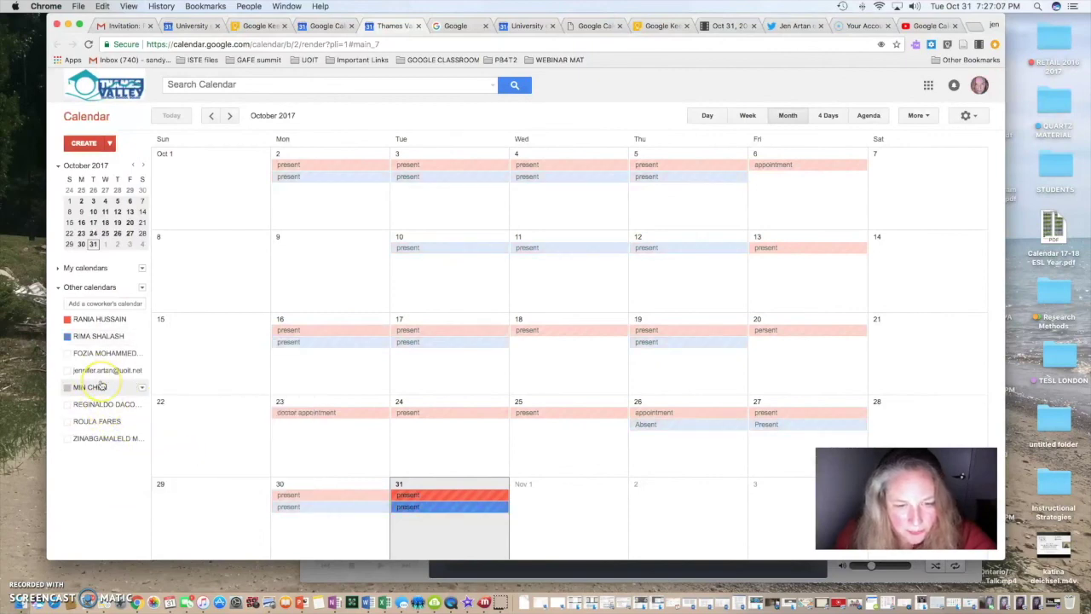
Show a third student's attendance calendar, toggling another student's calendar on and off again.
click(67, 421)
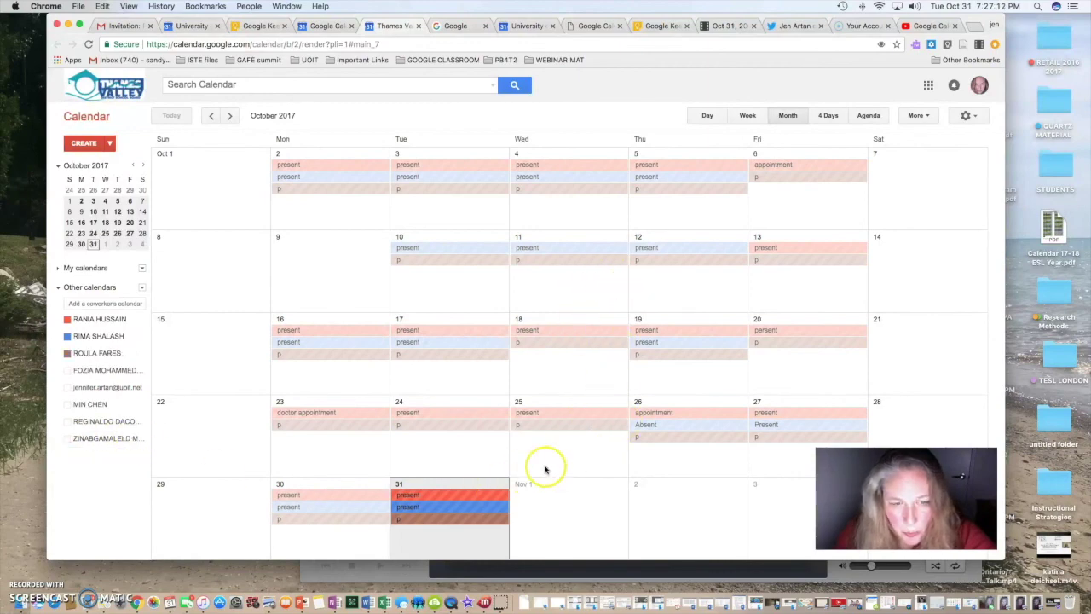
click(66, 439)
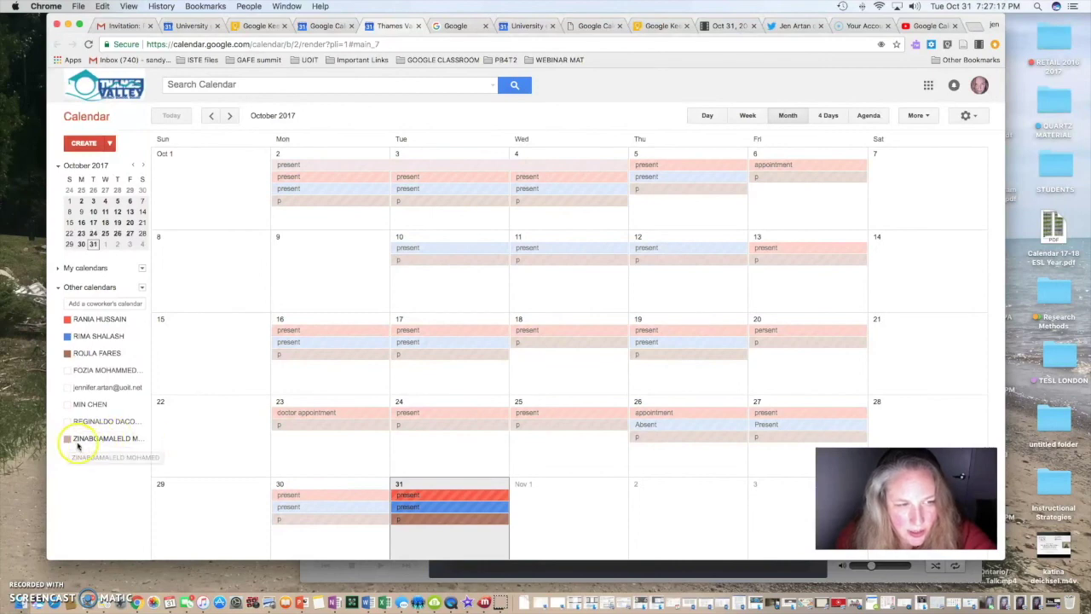
click(68, 439)
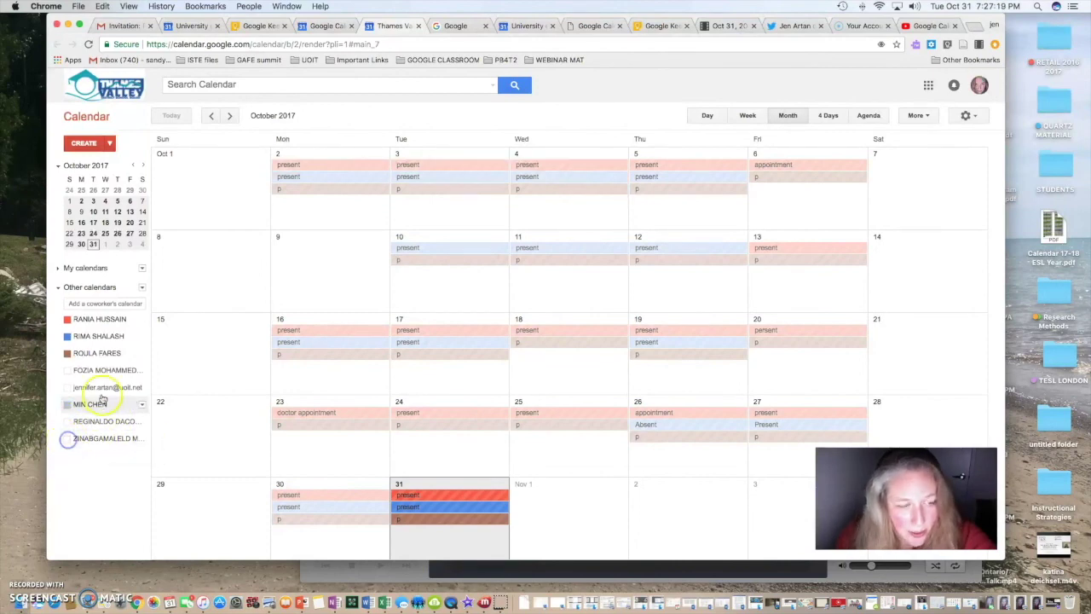